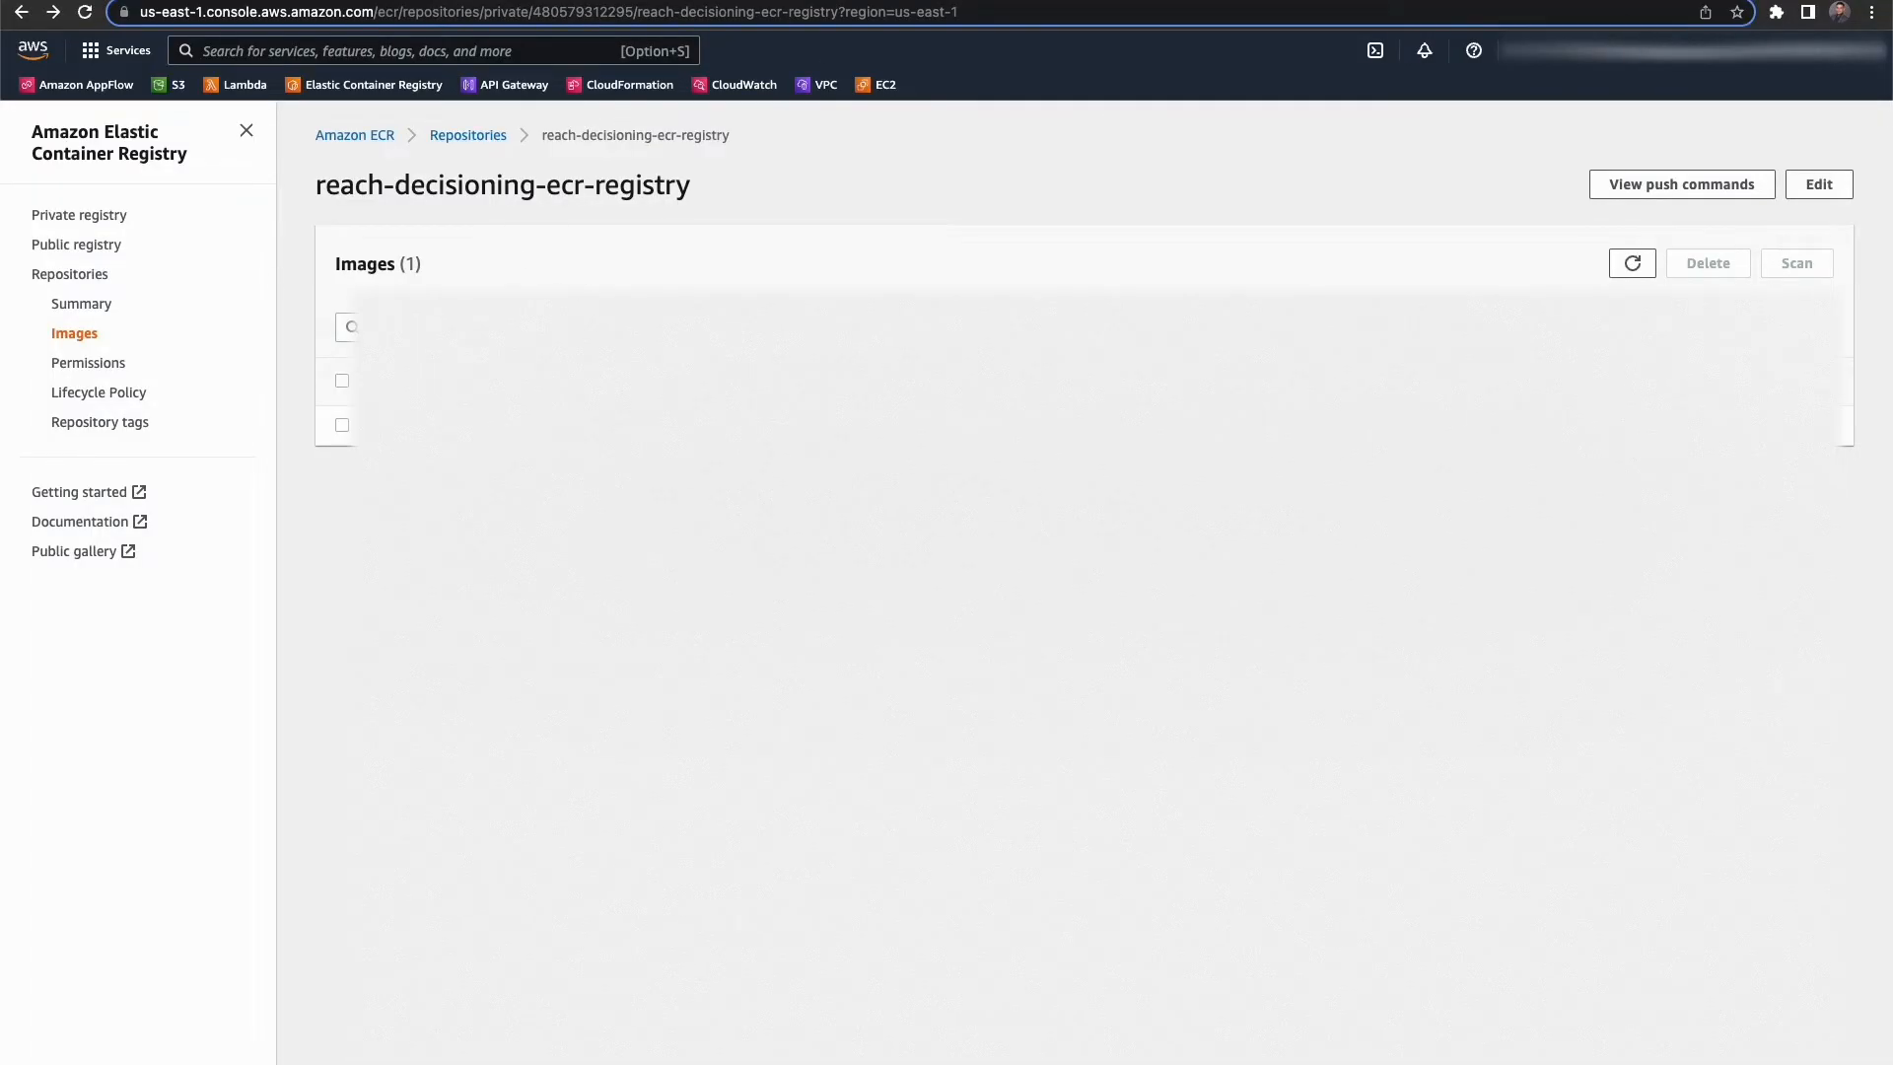
Check the Lambda functions list and the reach-decisioning-model-storage-test-bucket objects, and return to the CloudFormation stack details
click(424, 1)
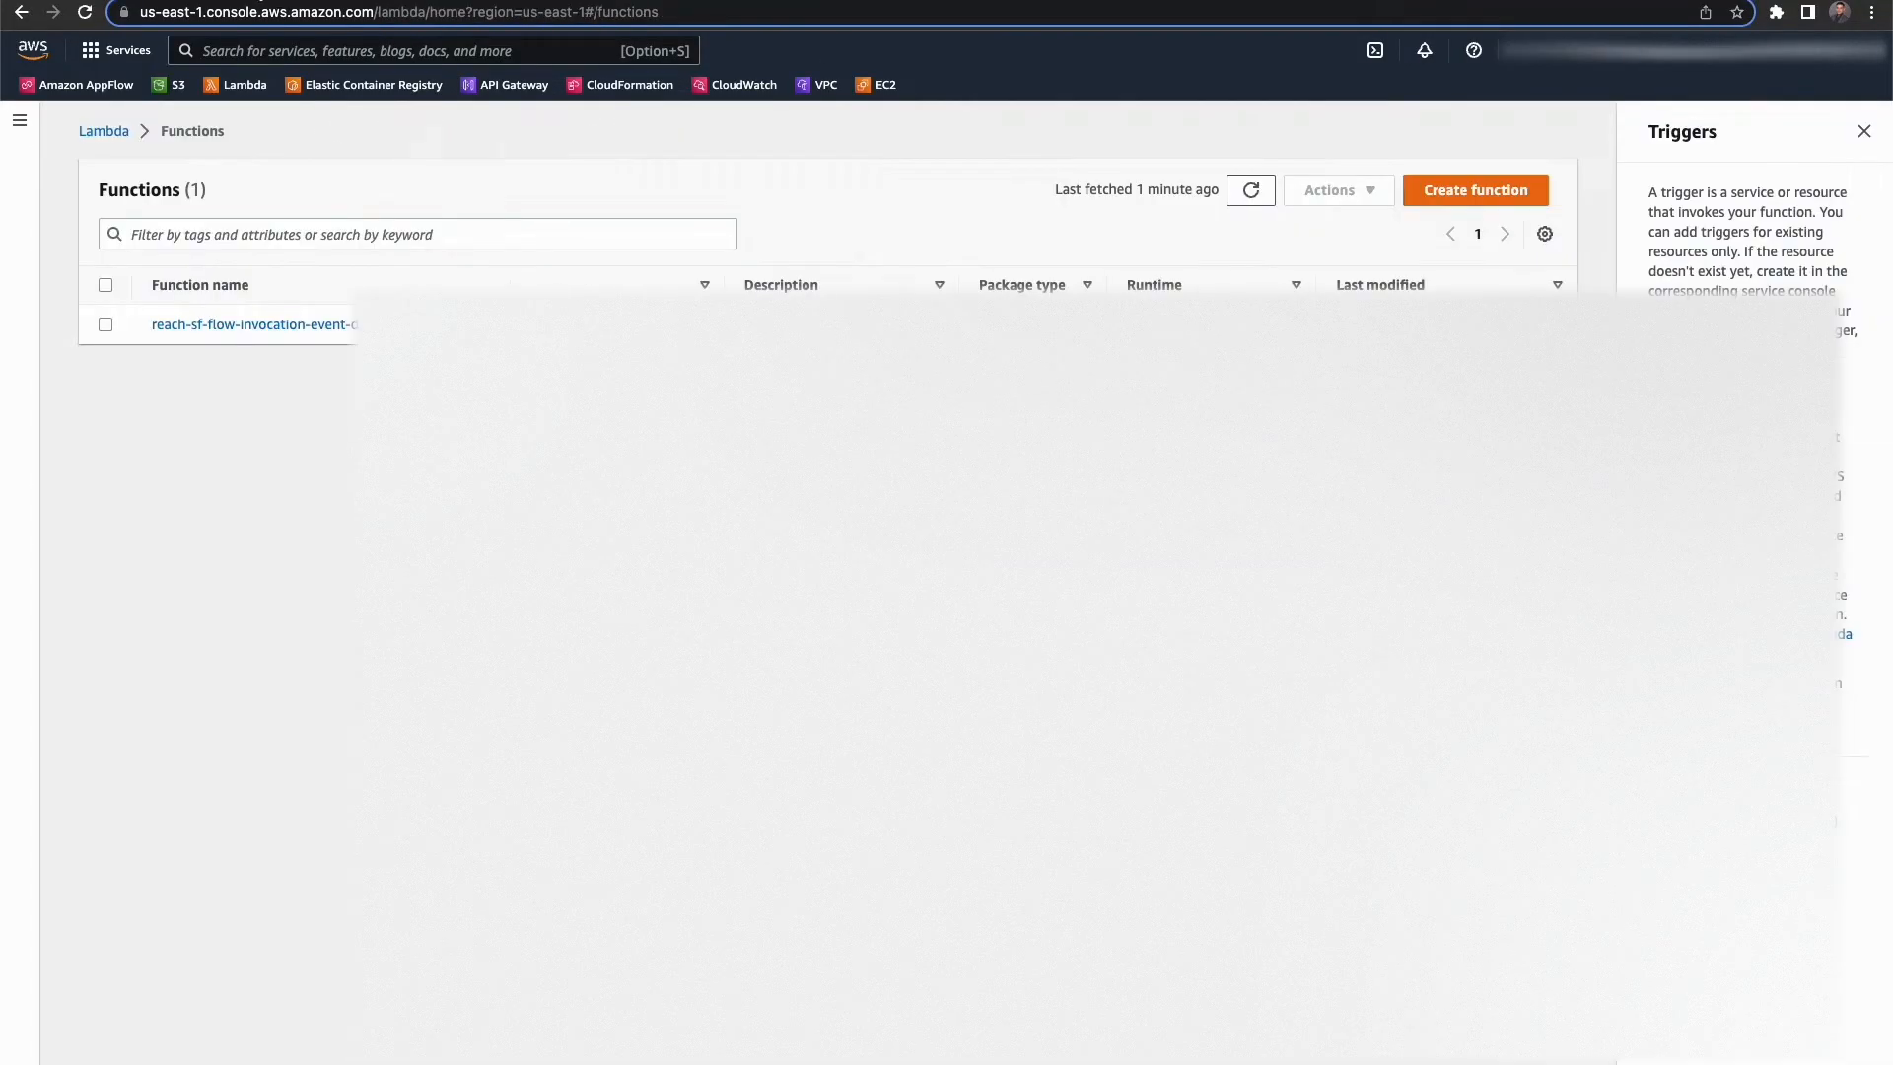
click(274, 1)
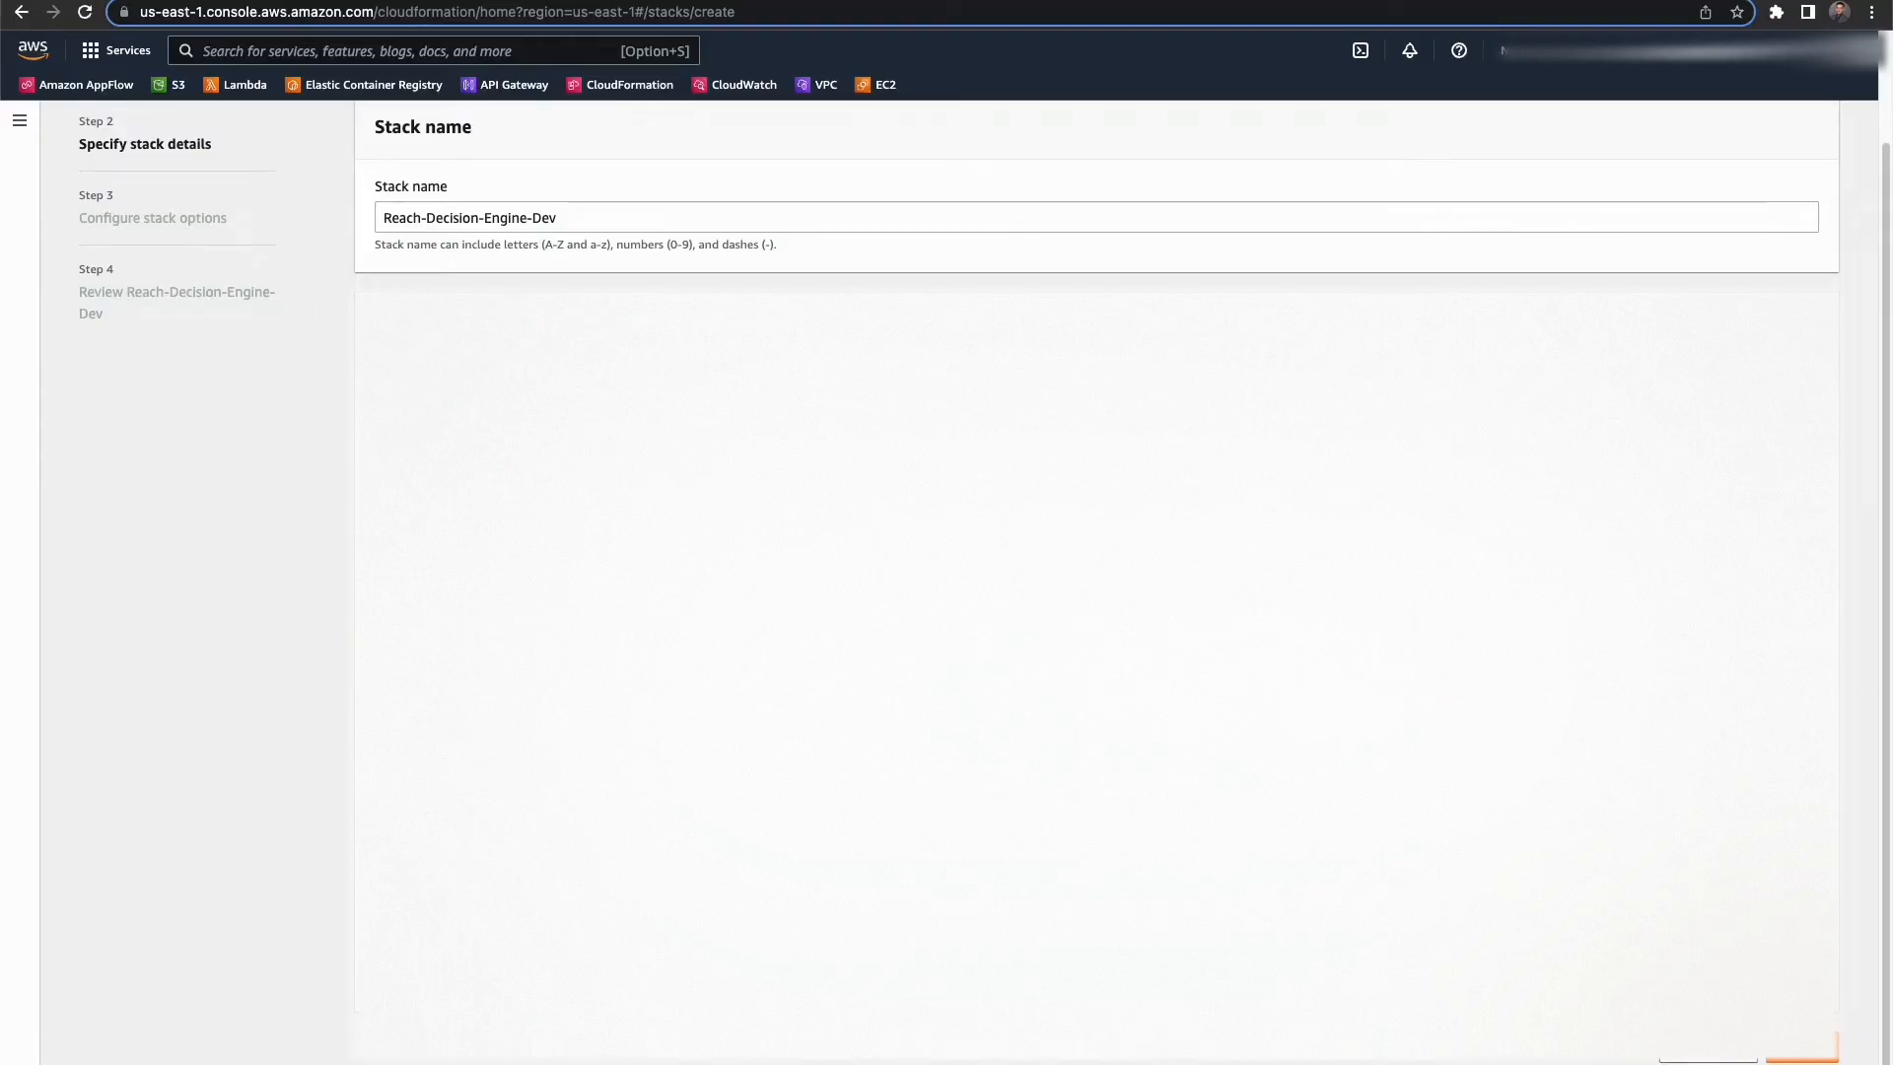
click(709, 1)
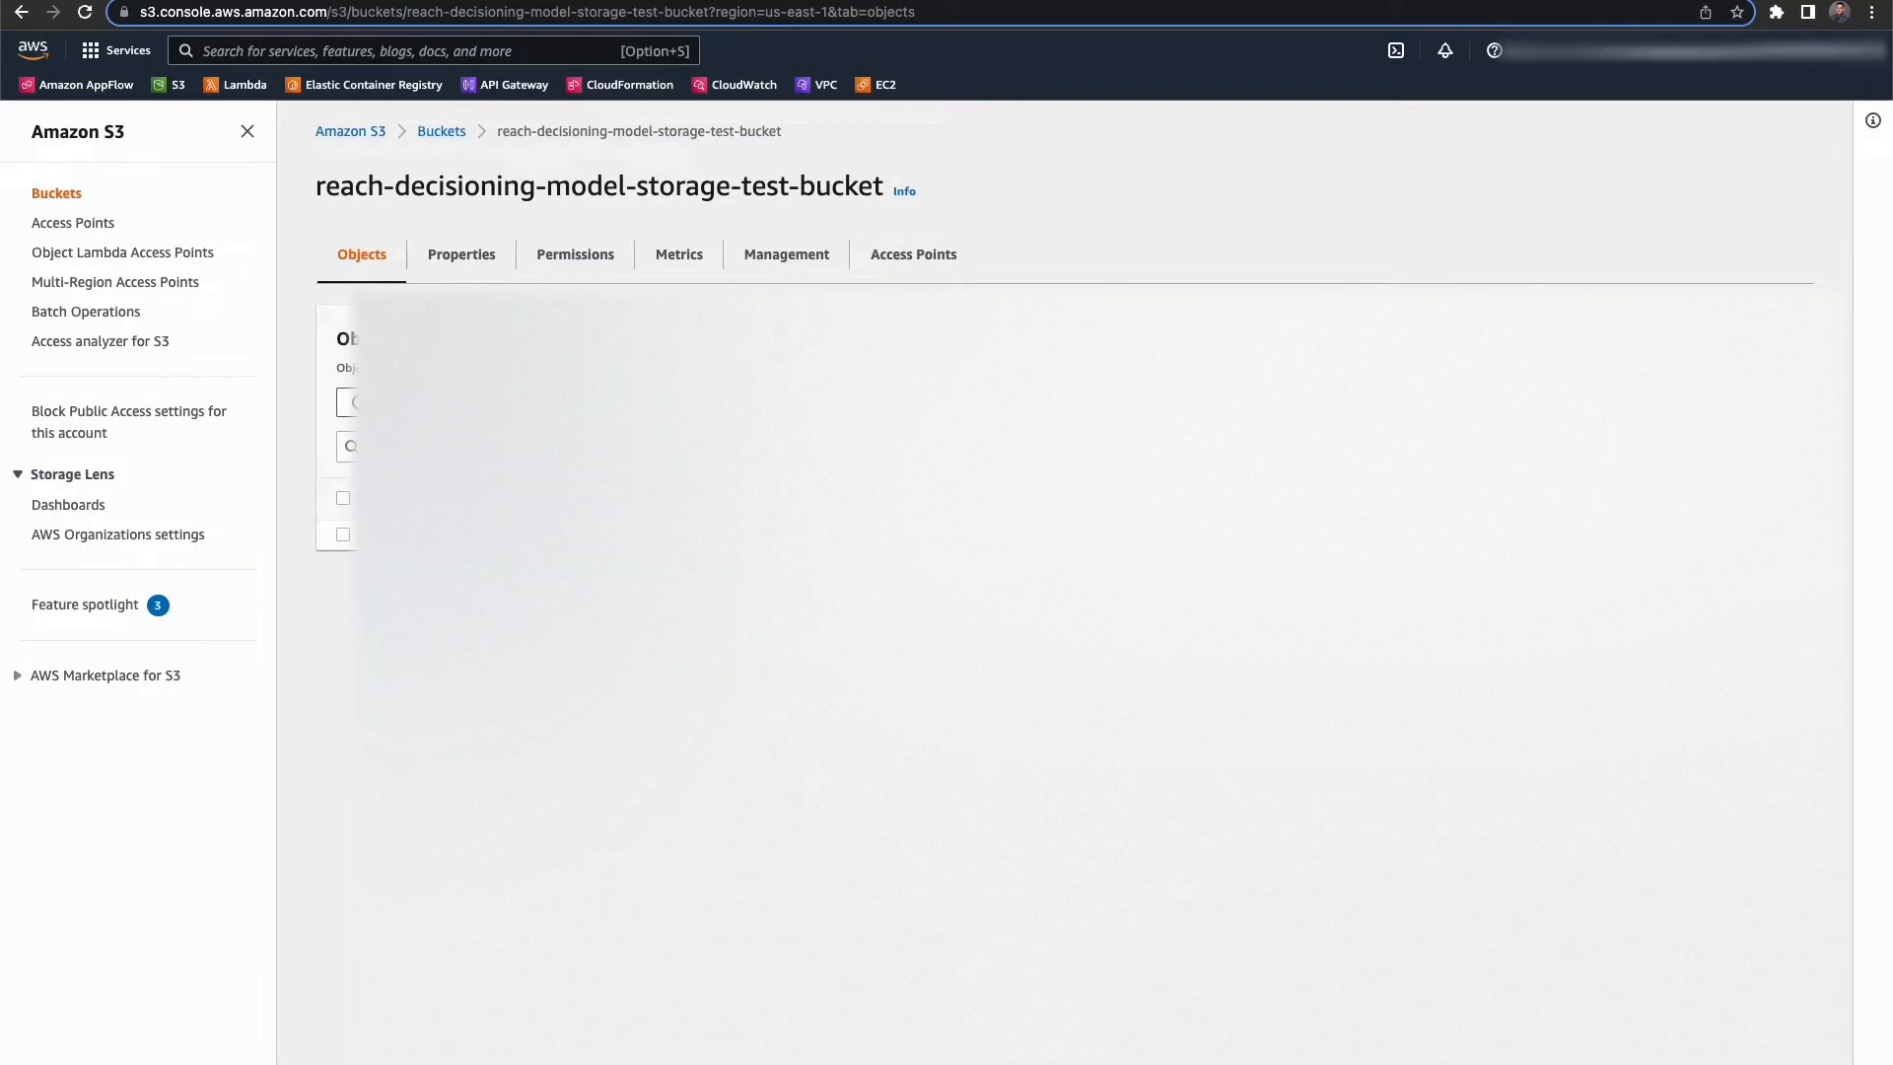
click(399, 534)
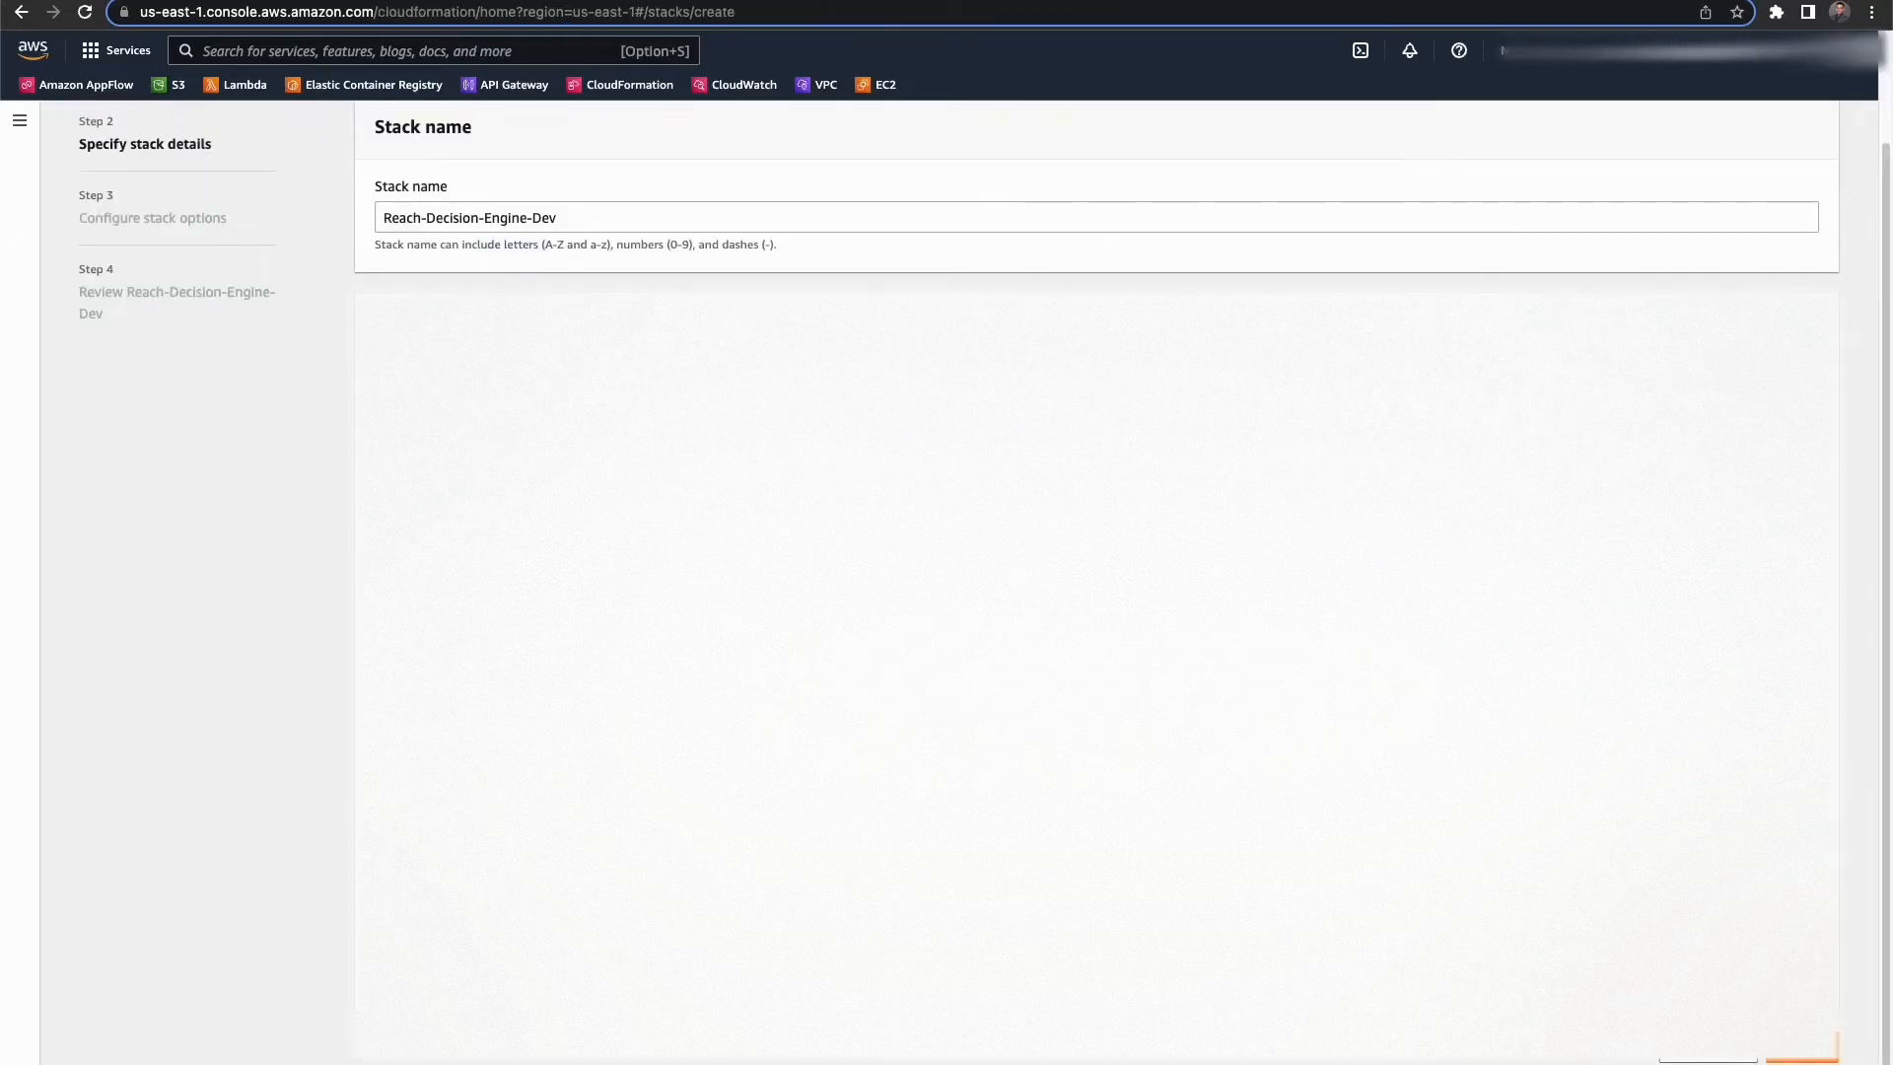
Submit the Reach-Decision-Engine-Dev stack for creation without adding tags, with the IAM resource creation acknowledgement enabled
scroll(1096, 631, up, 1)
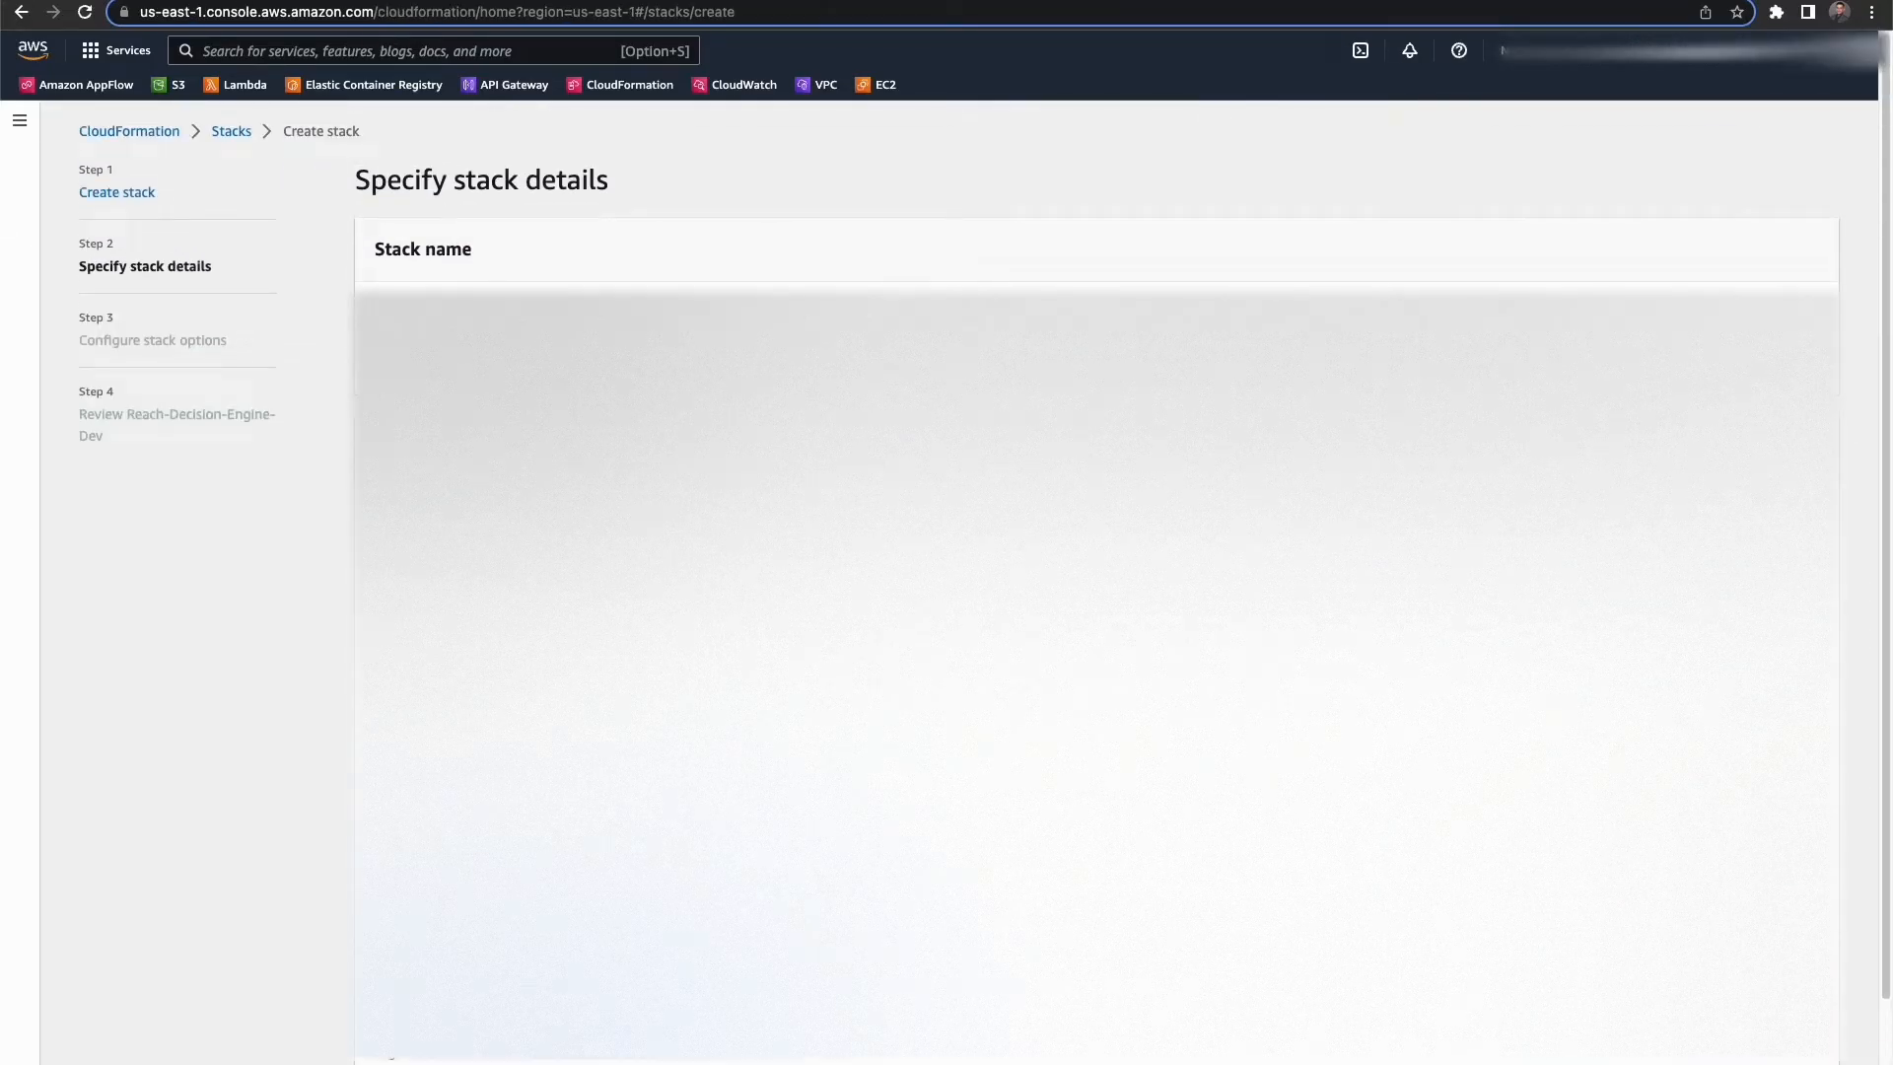
scroll(1096, 582, down, 2)
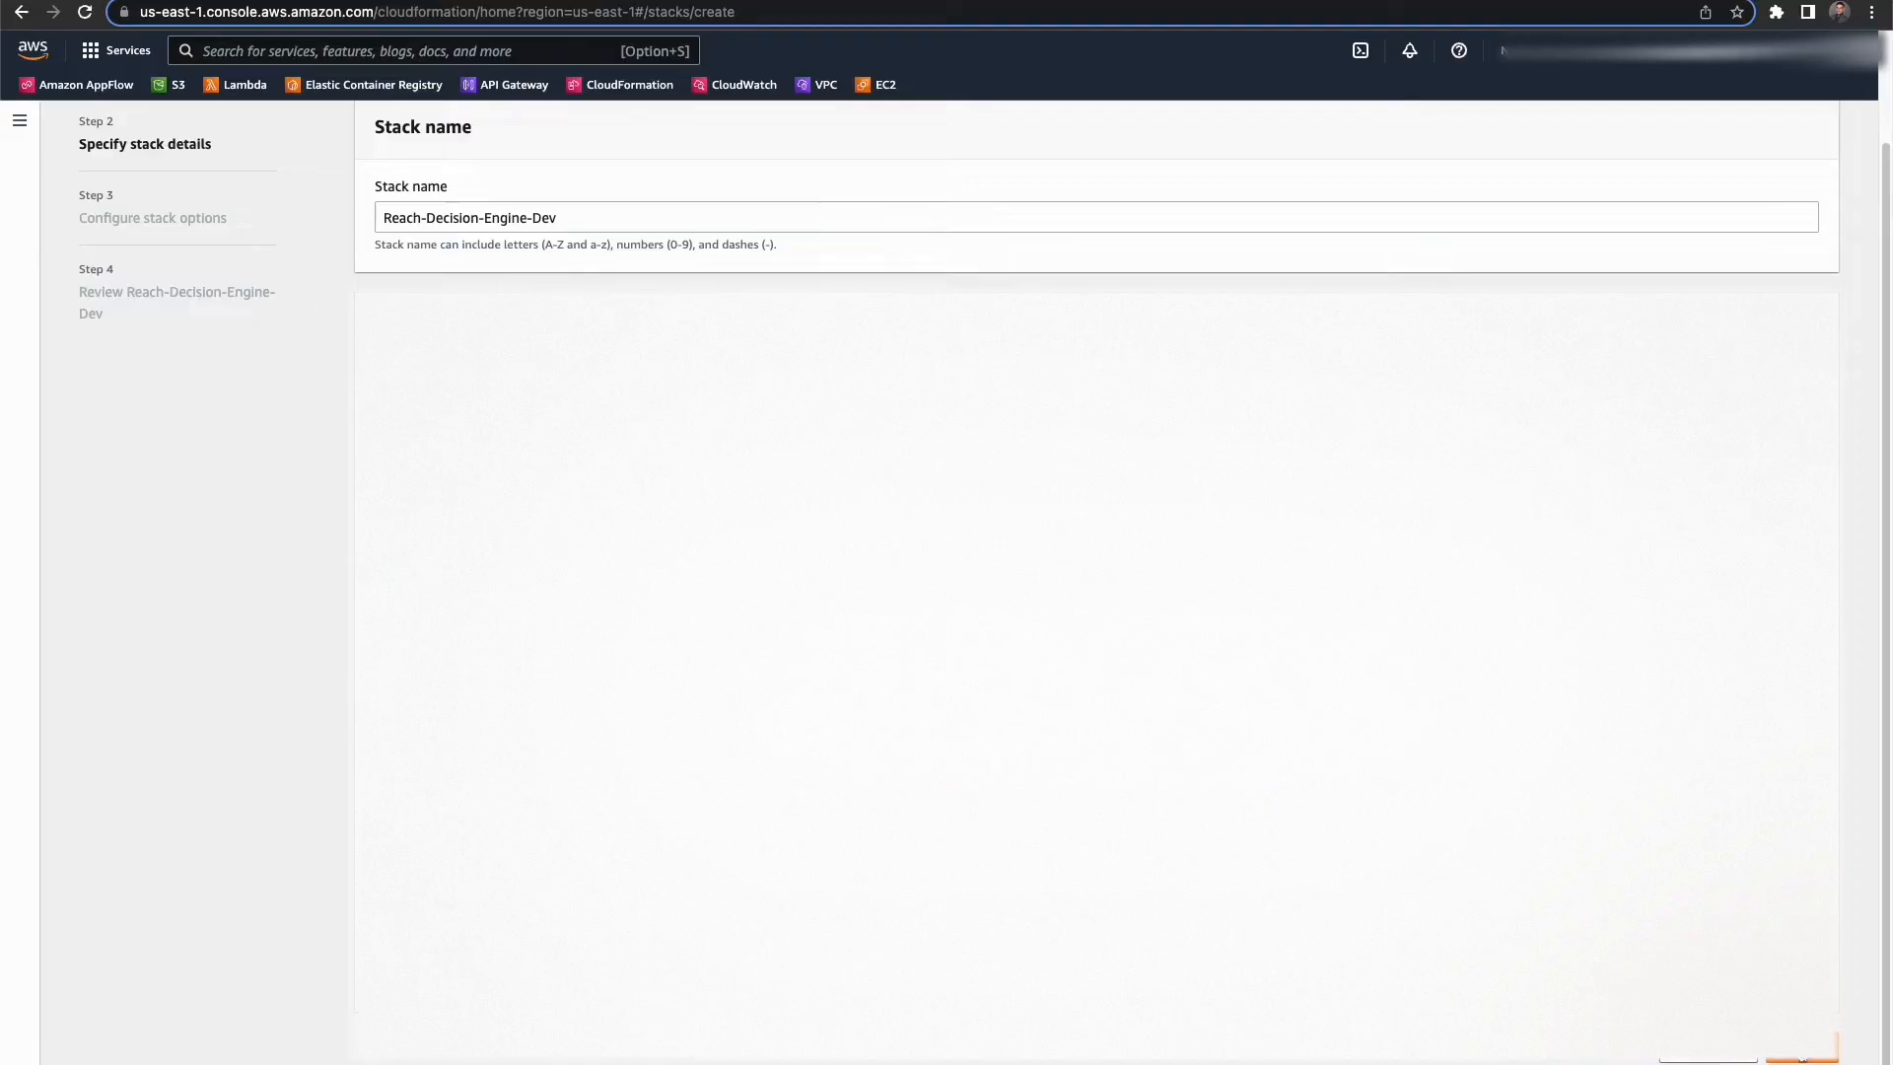
click(1801, 1051)
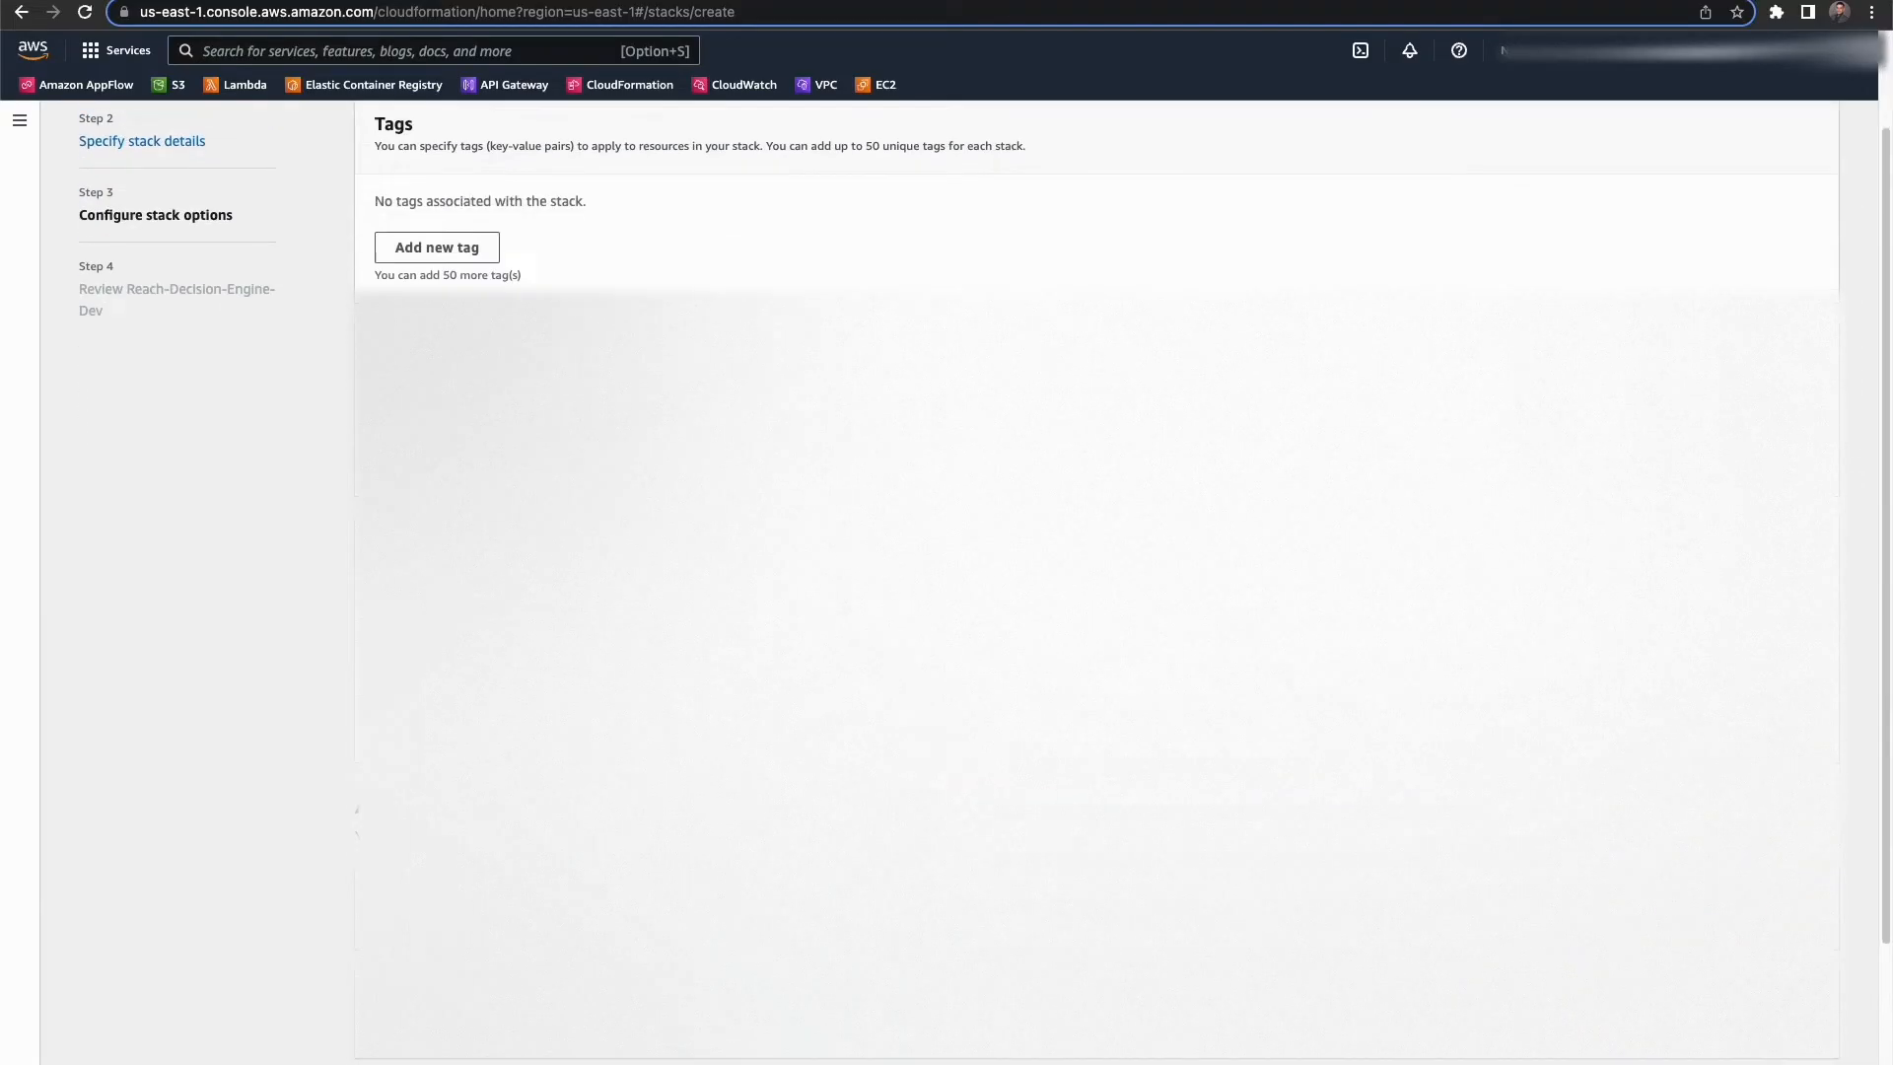
scroll(1097, 581, down, 4)
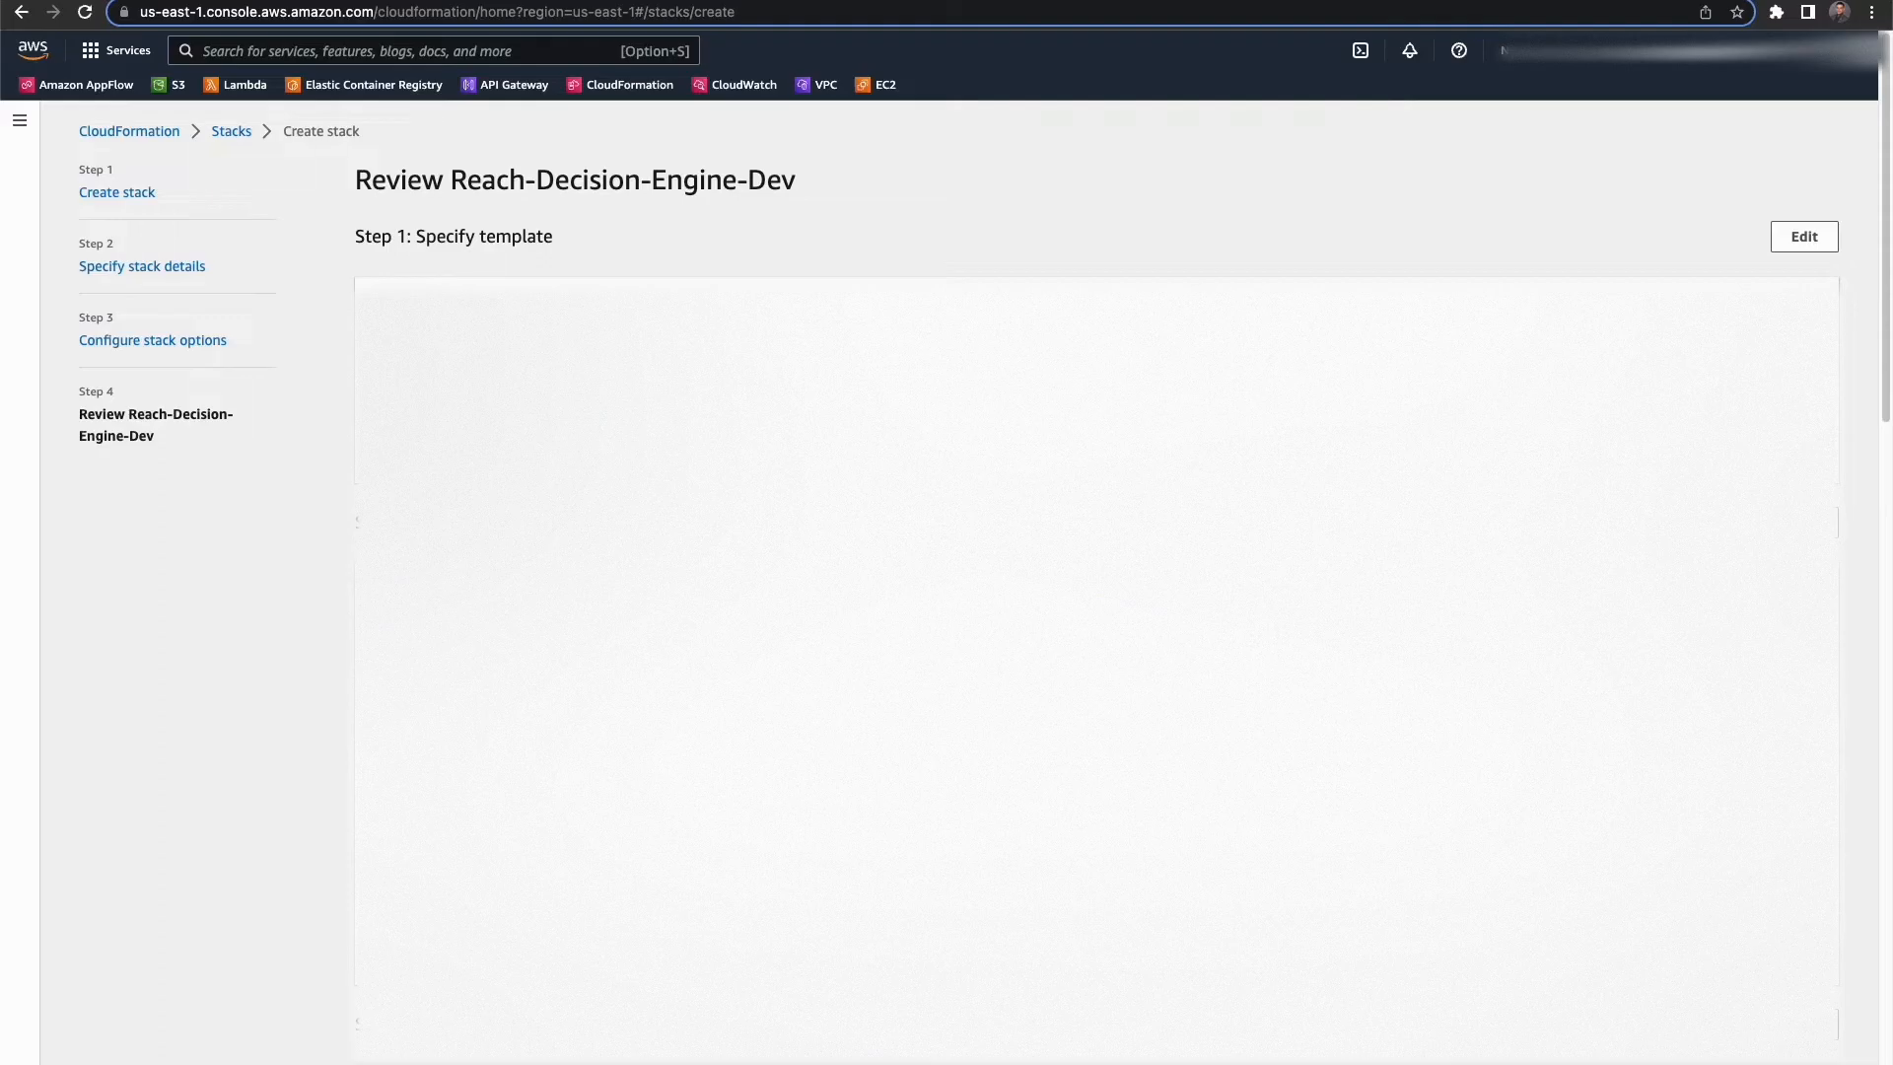
scroll(1096, 581, down, 18)
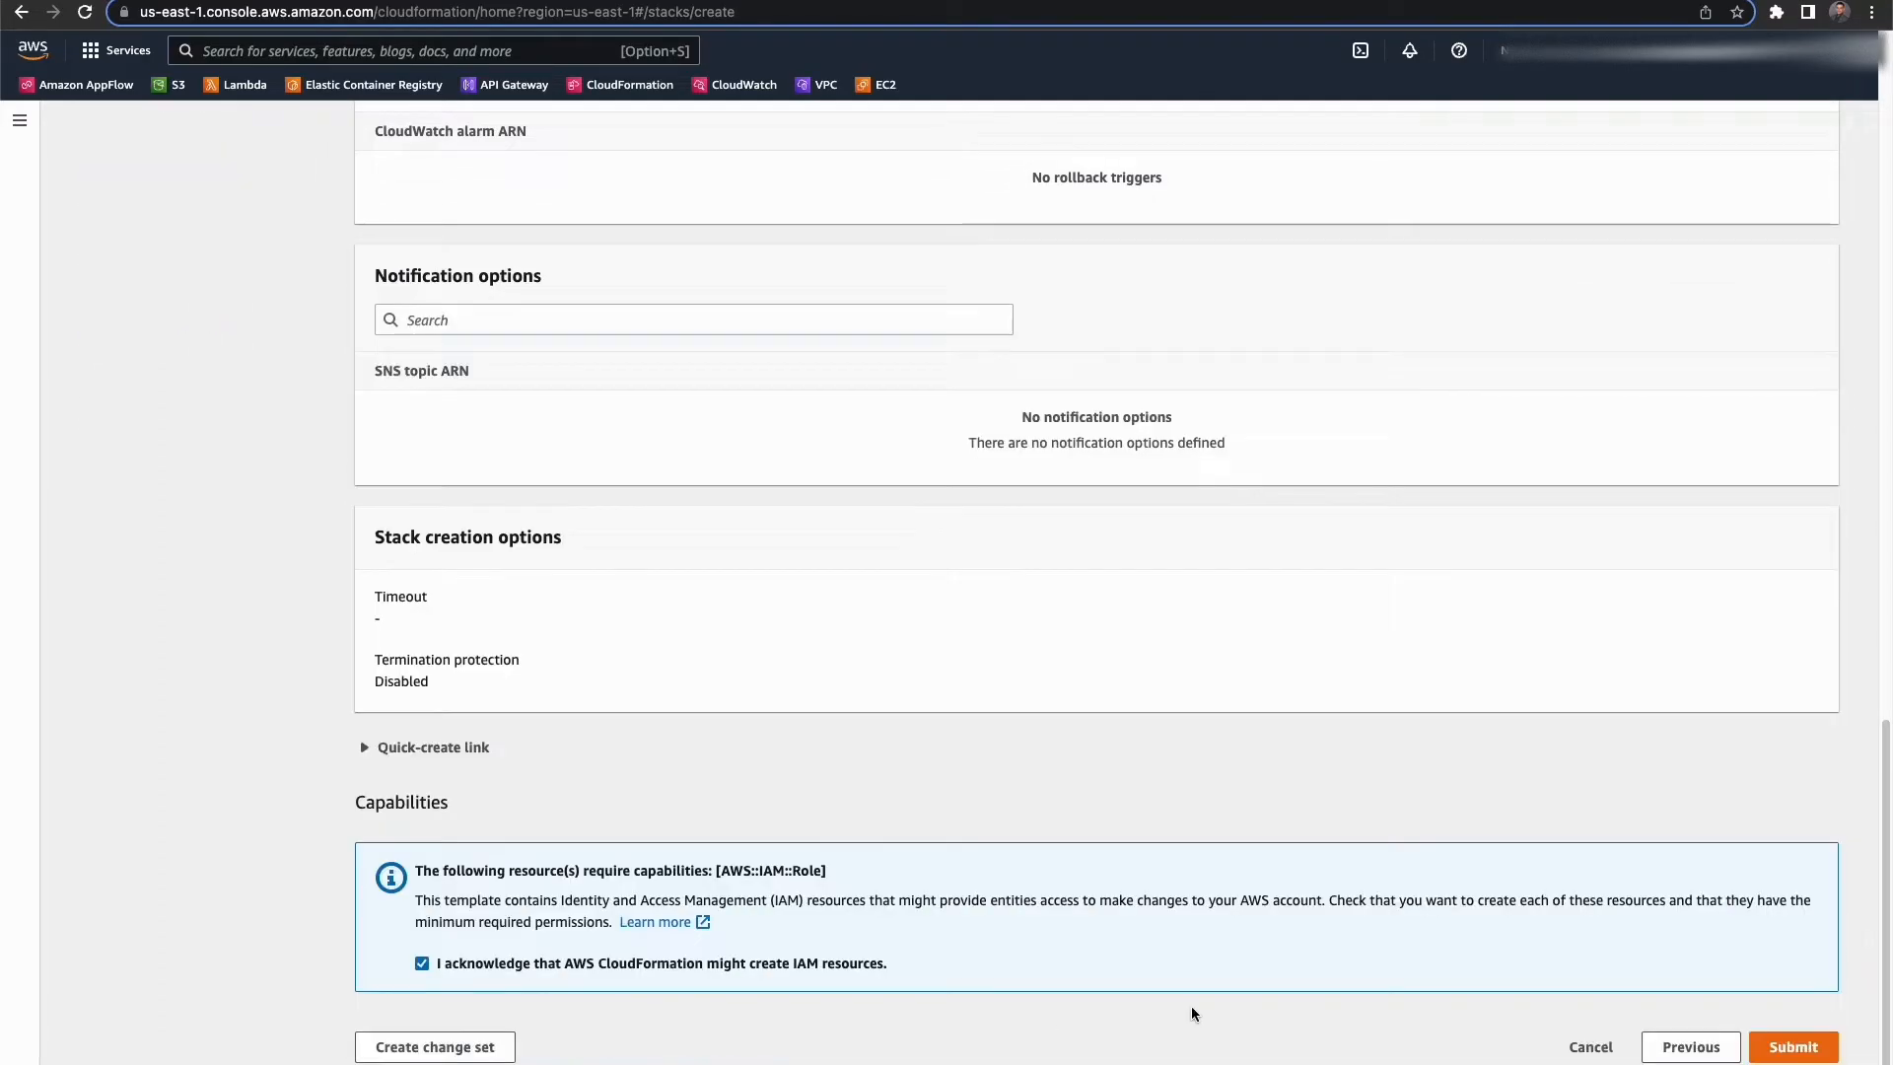
click(1792, 1045)
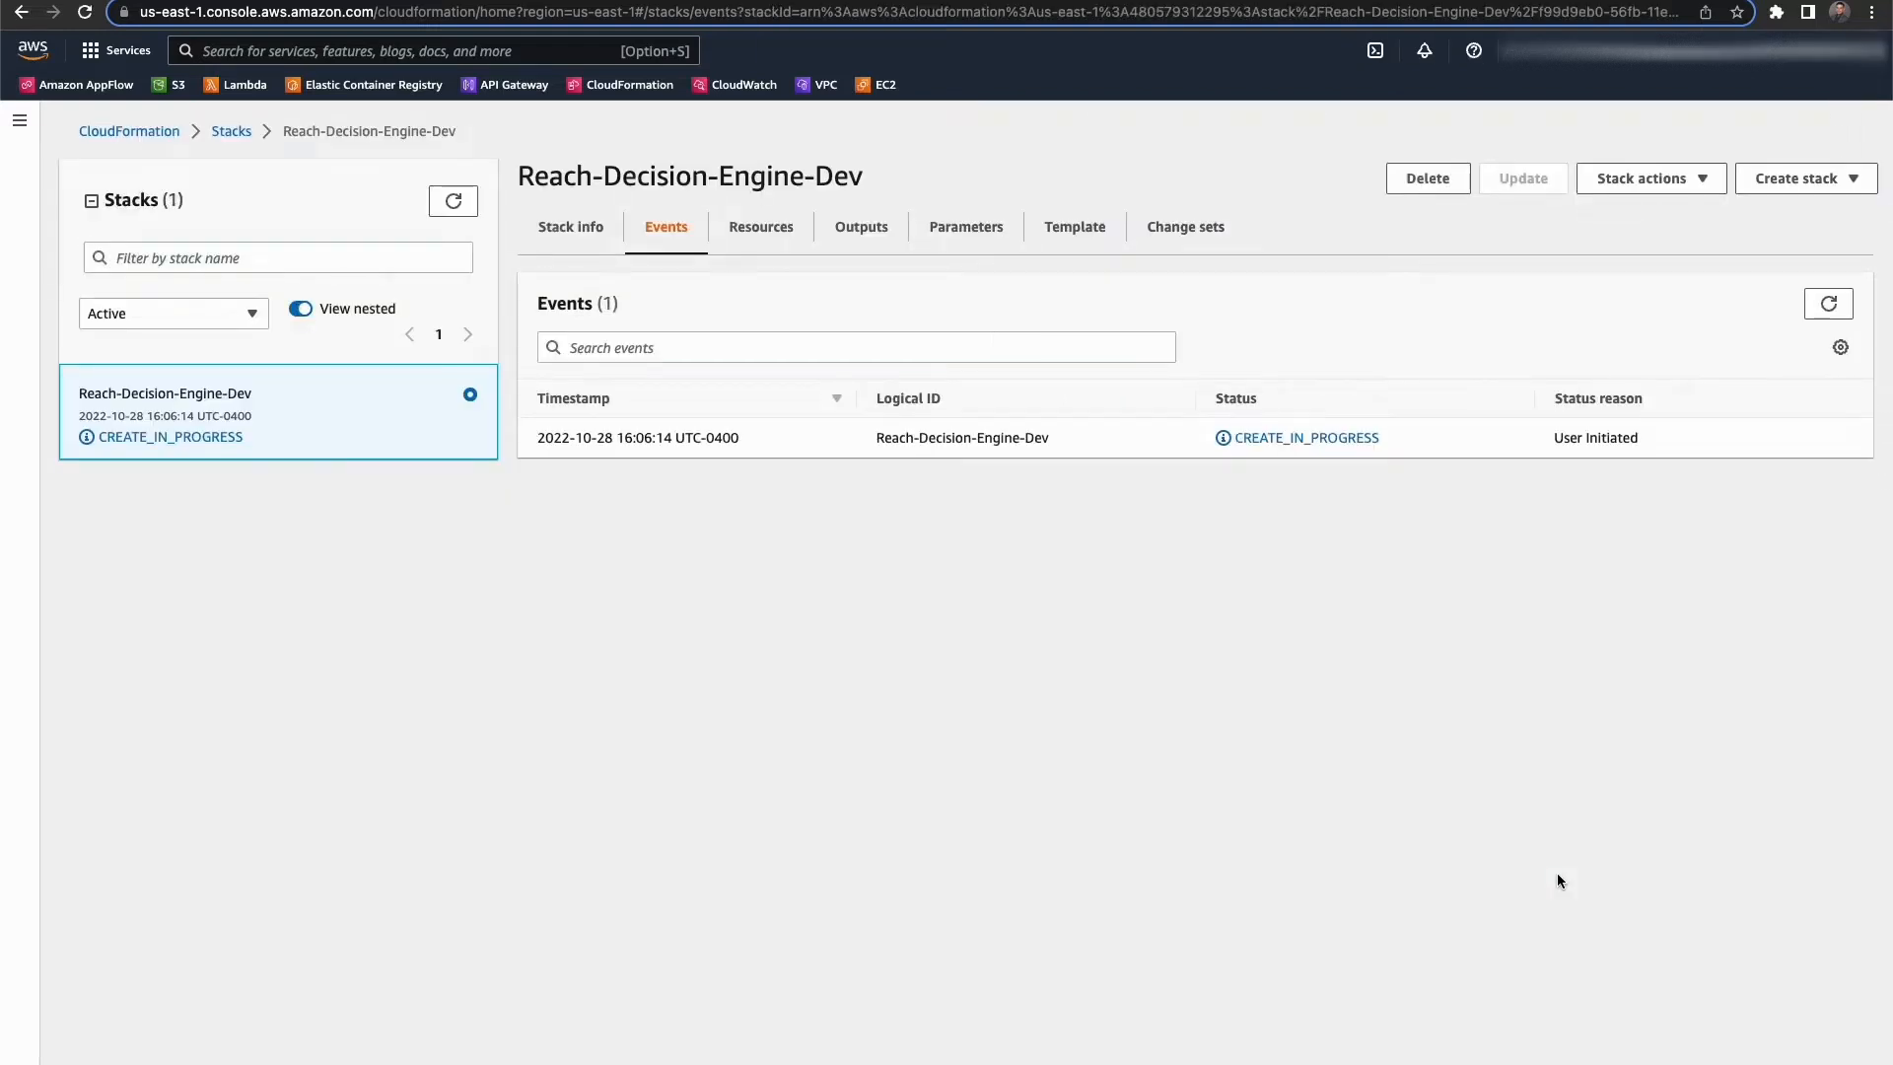
Review the new stack's overview, refreshed event log and resource list to follow its creation progress
click(774, 235)
click(569, 237)
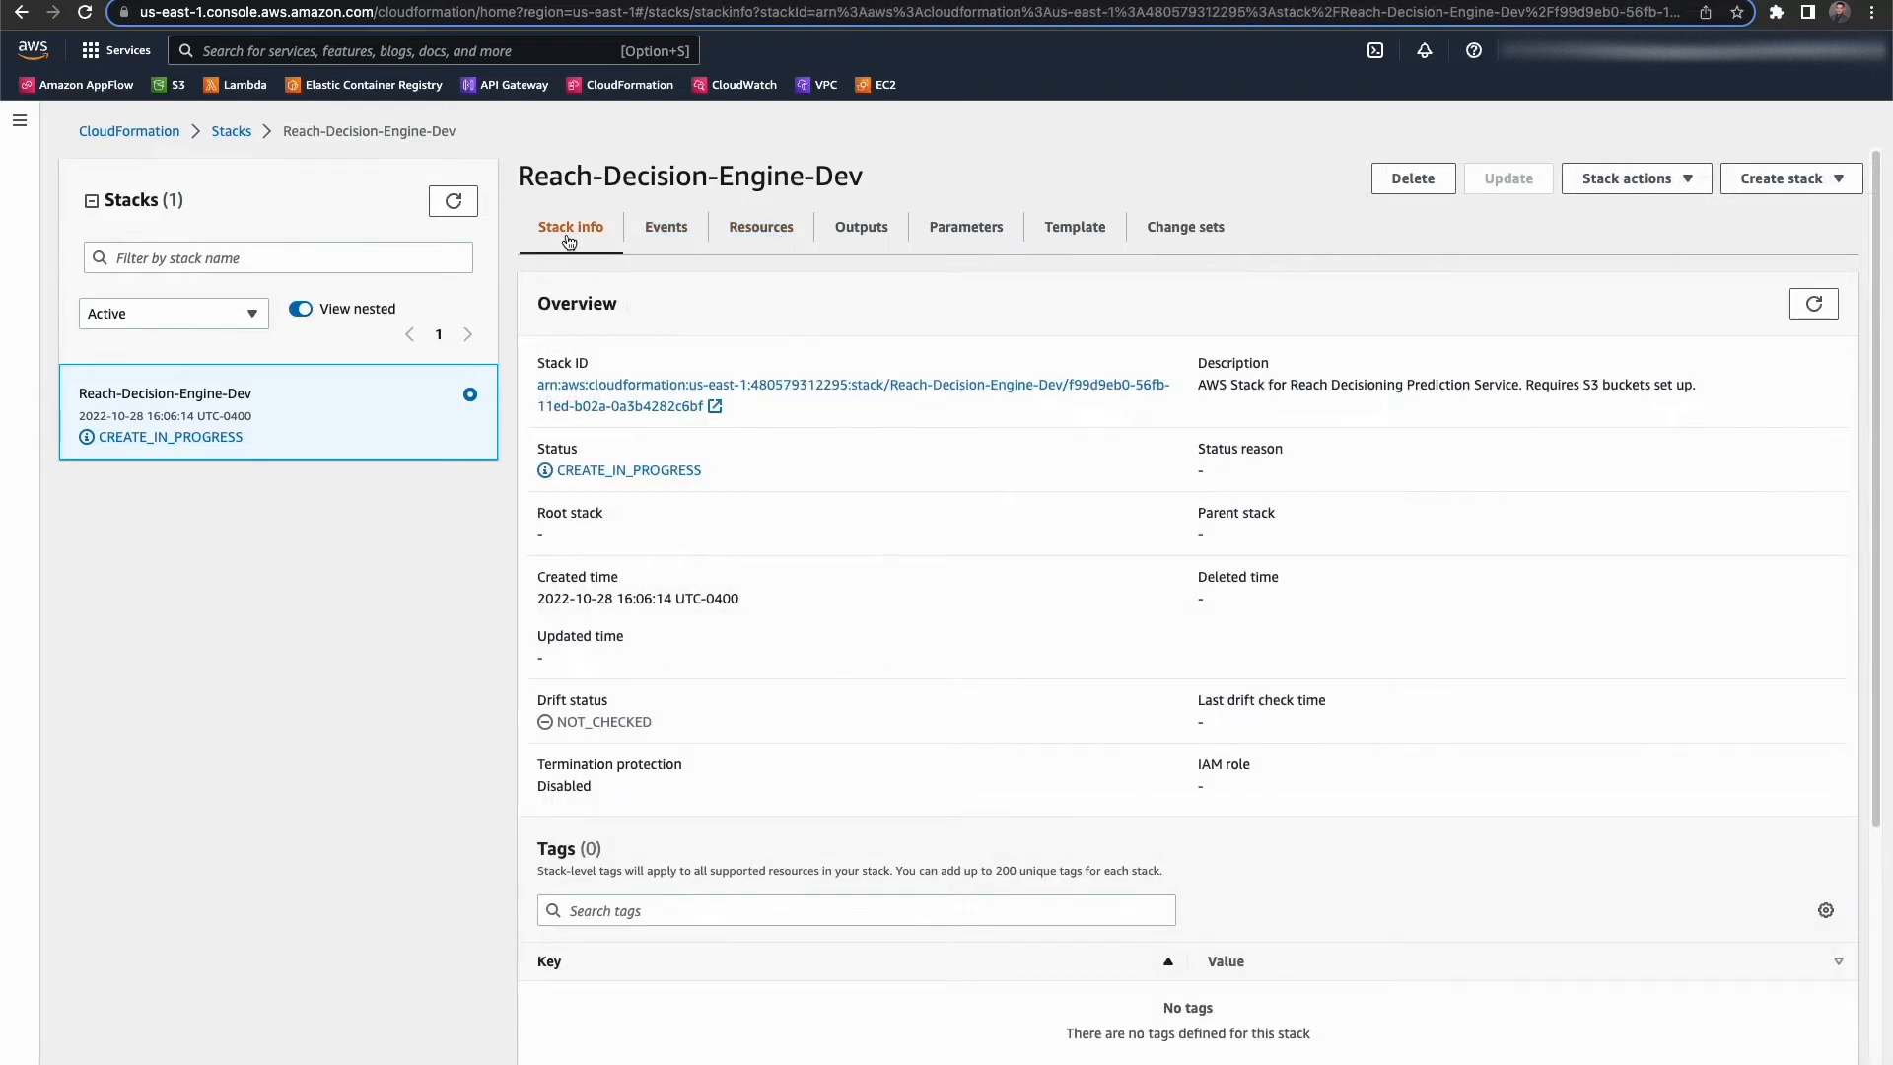
click(660, 234)
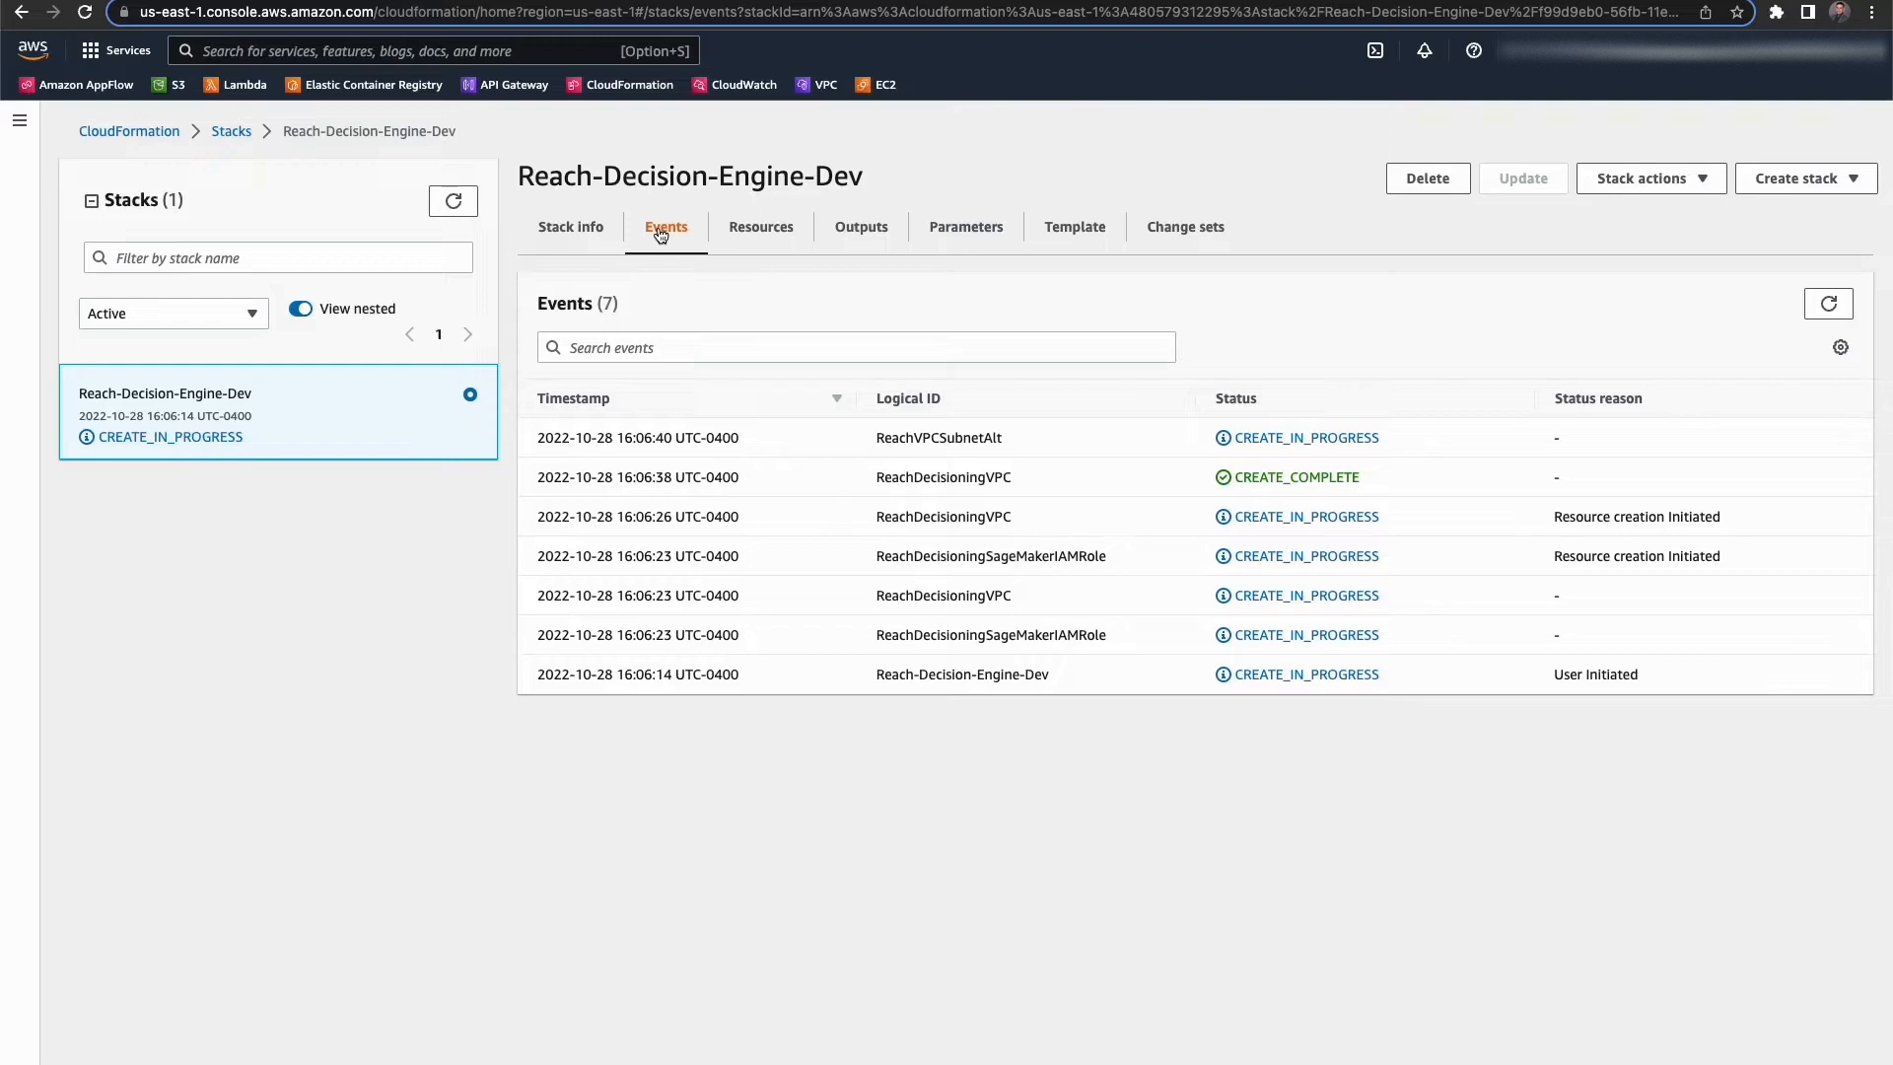
click(1831, 310)
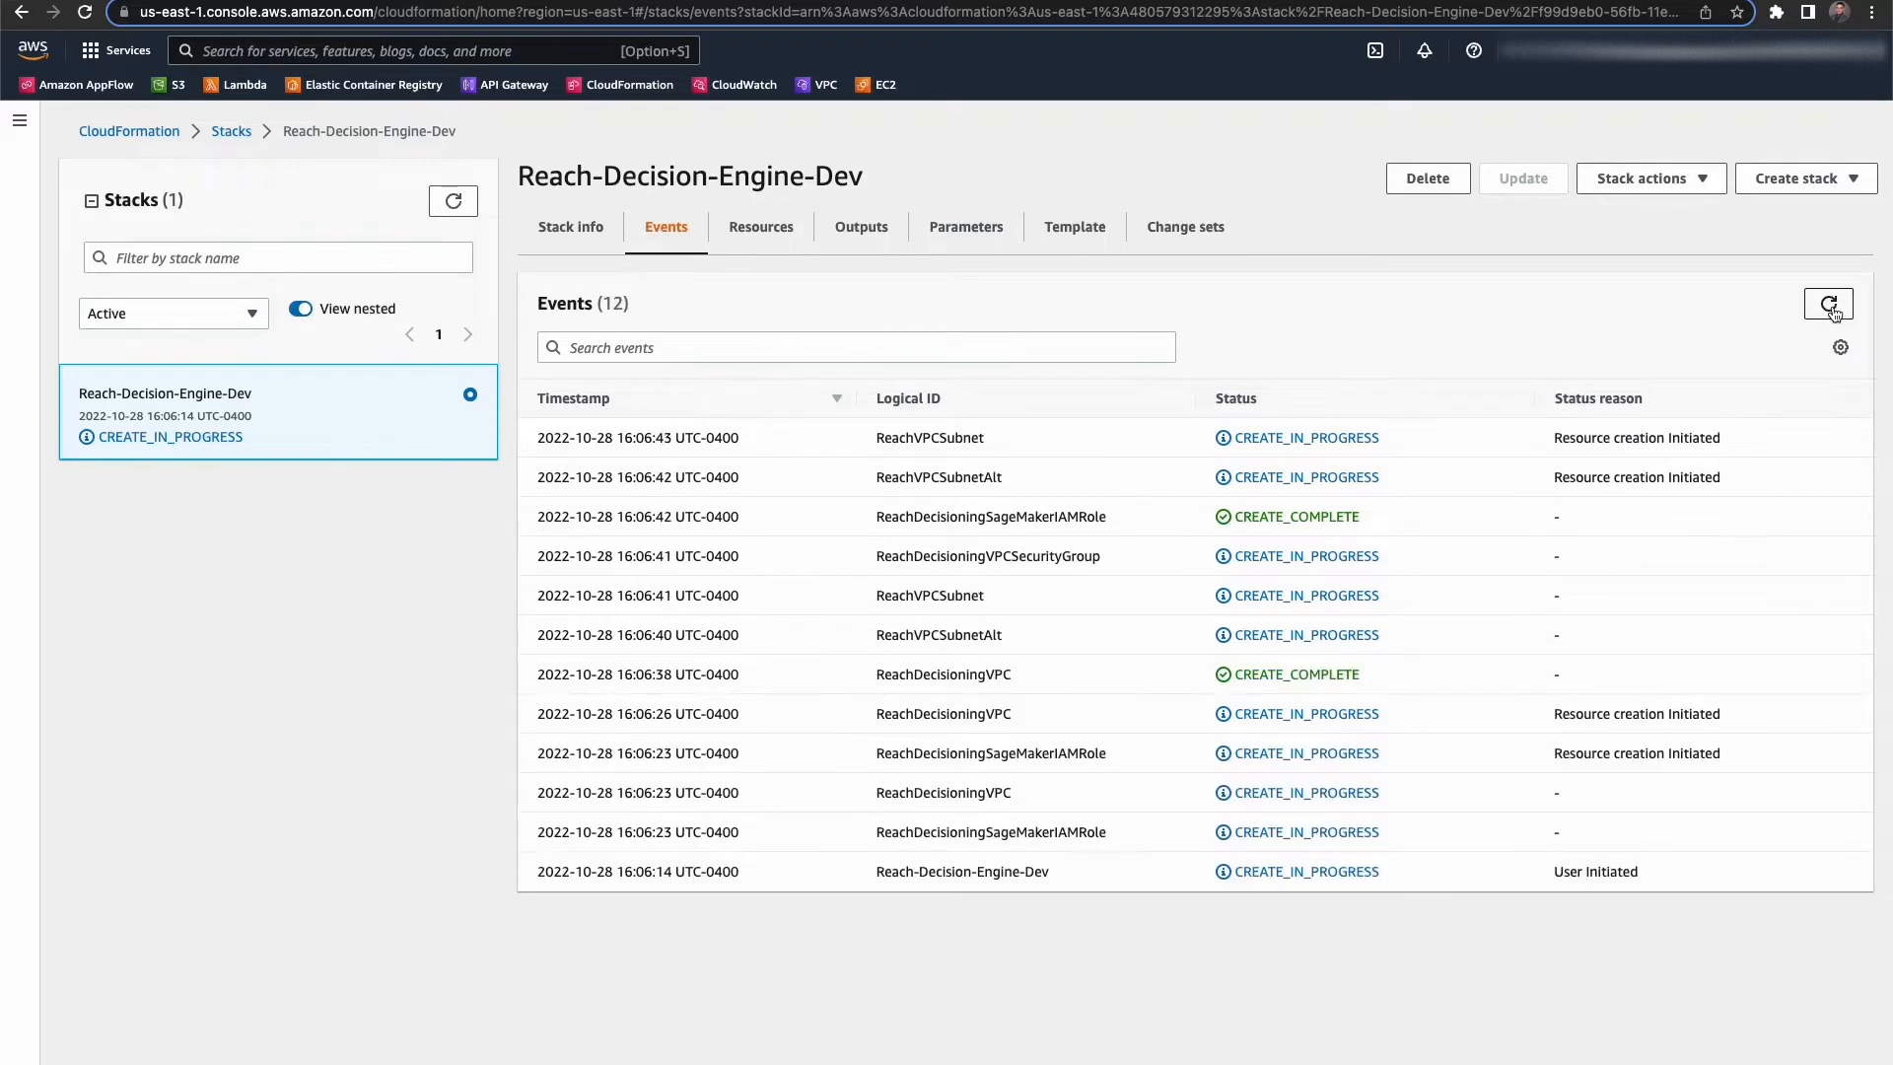
click(772, 235)
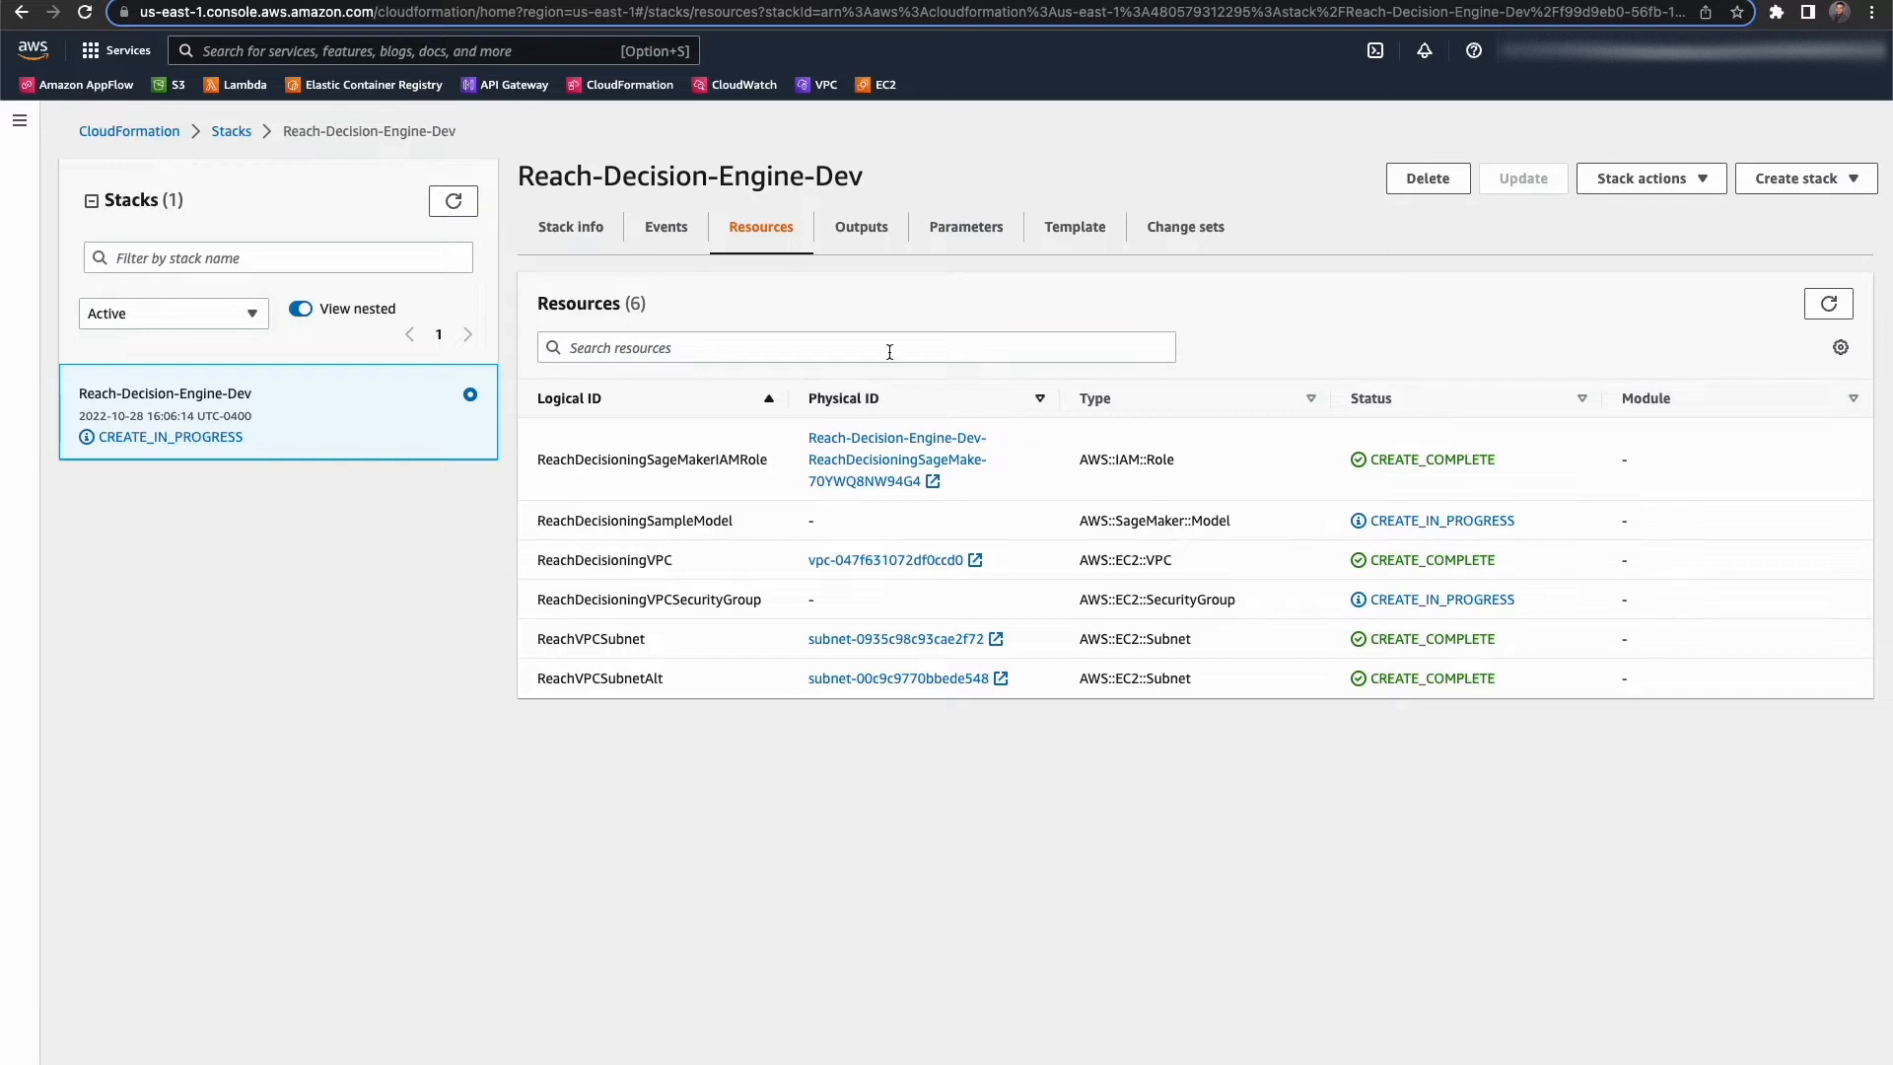
Open the ReachDecisioningStack diagram in CloudFormation Designer and browse the available resource types
click(547, 83)
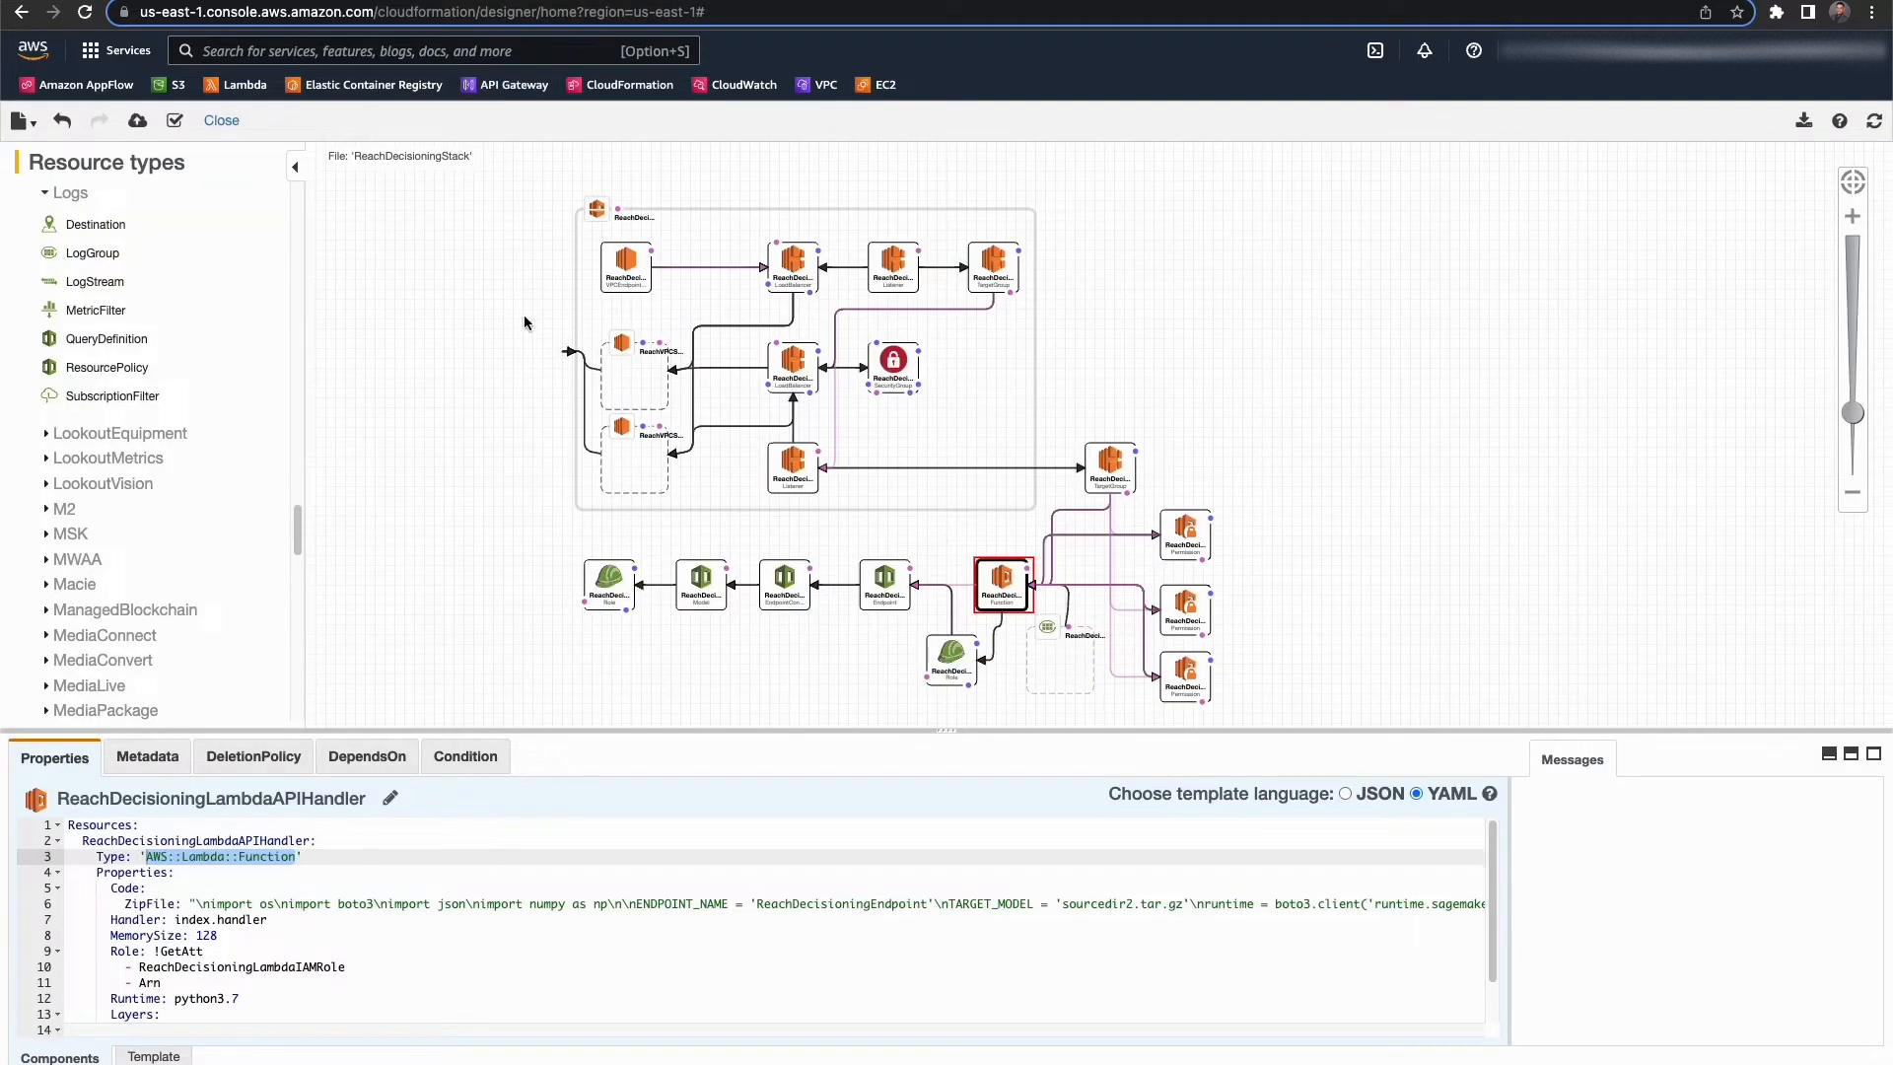
scroll(230, 424, up, 2)
click(50, 408)
scroll(119, 489, up, 2)
scroll(119, 483, up, 20)
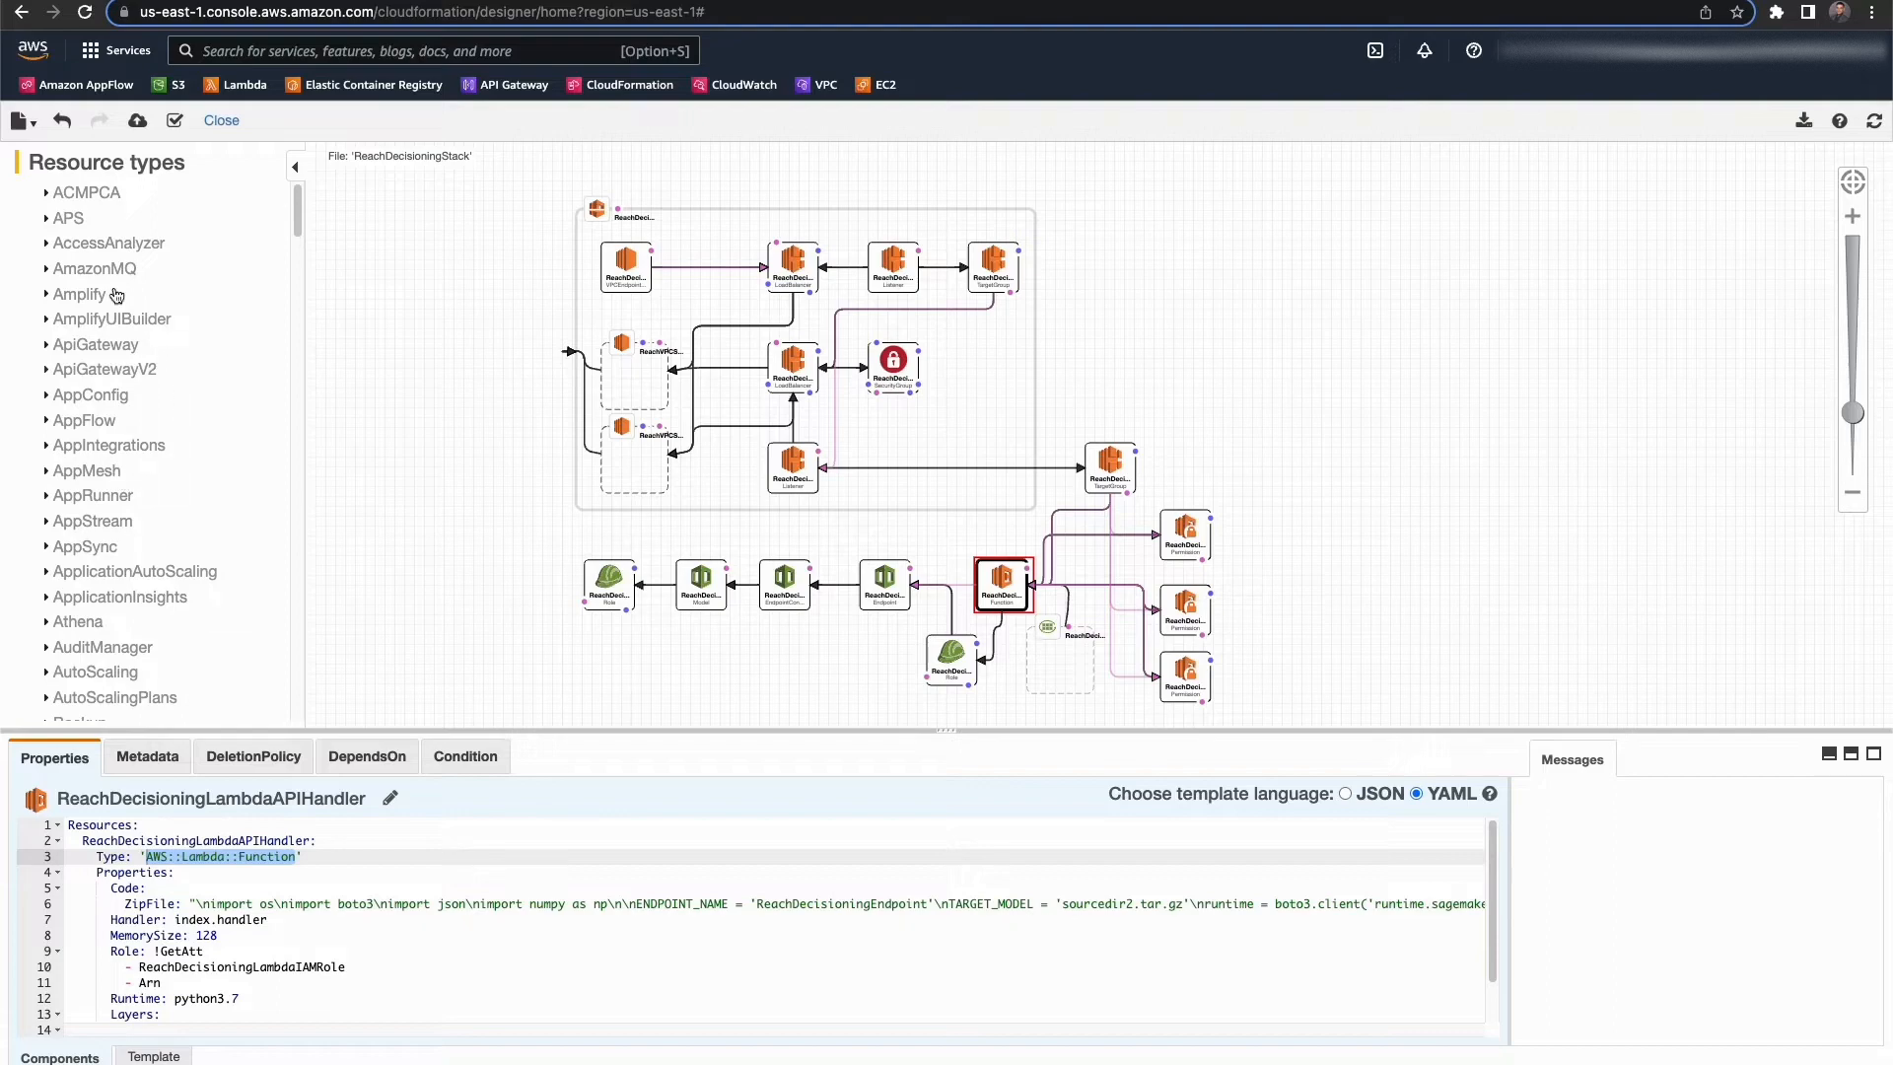
scroll(547, 323, up, 3)
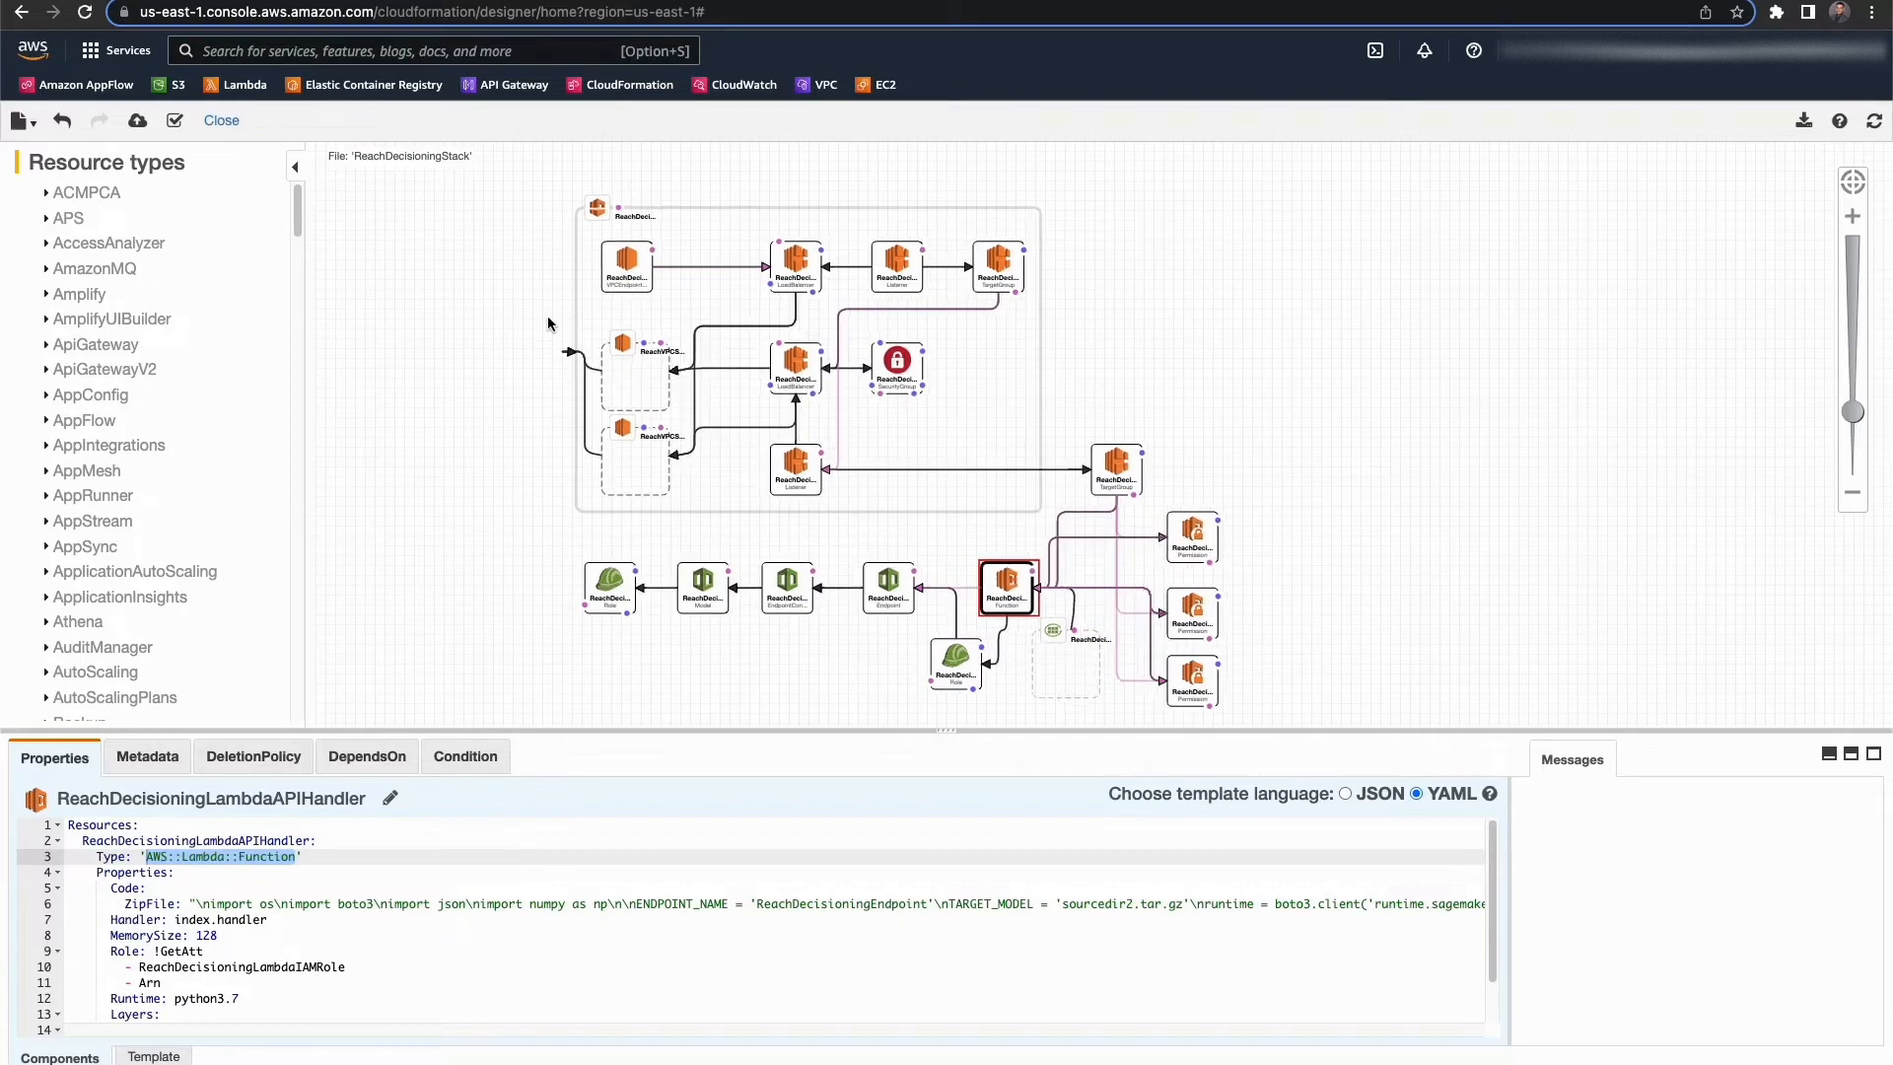
Inspect the properties of the Salesforce VPC endpoint service, network load balancer, its listener and its target group in the diagram
click(527, 258)
scroll(522, 331, up, 5)
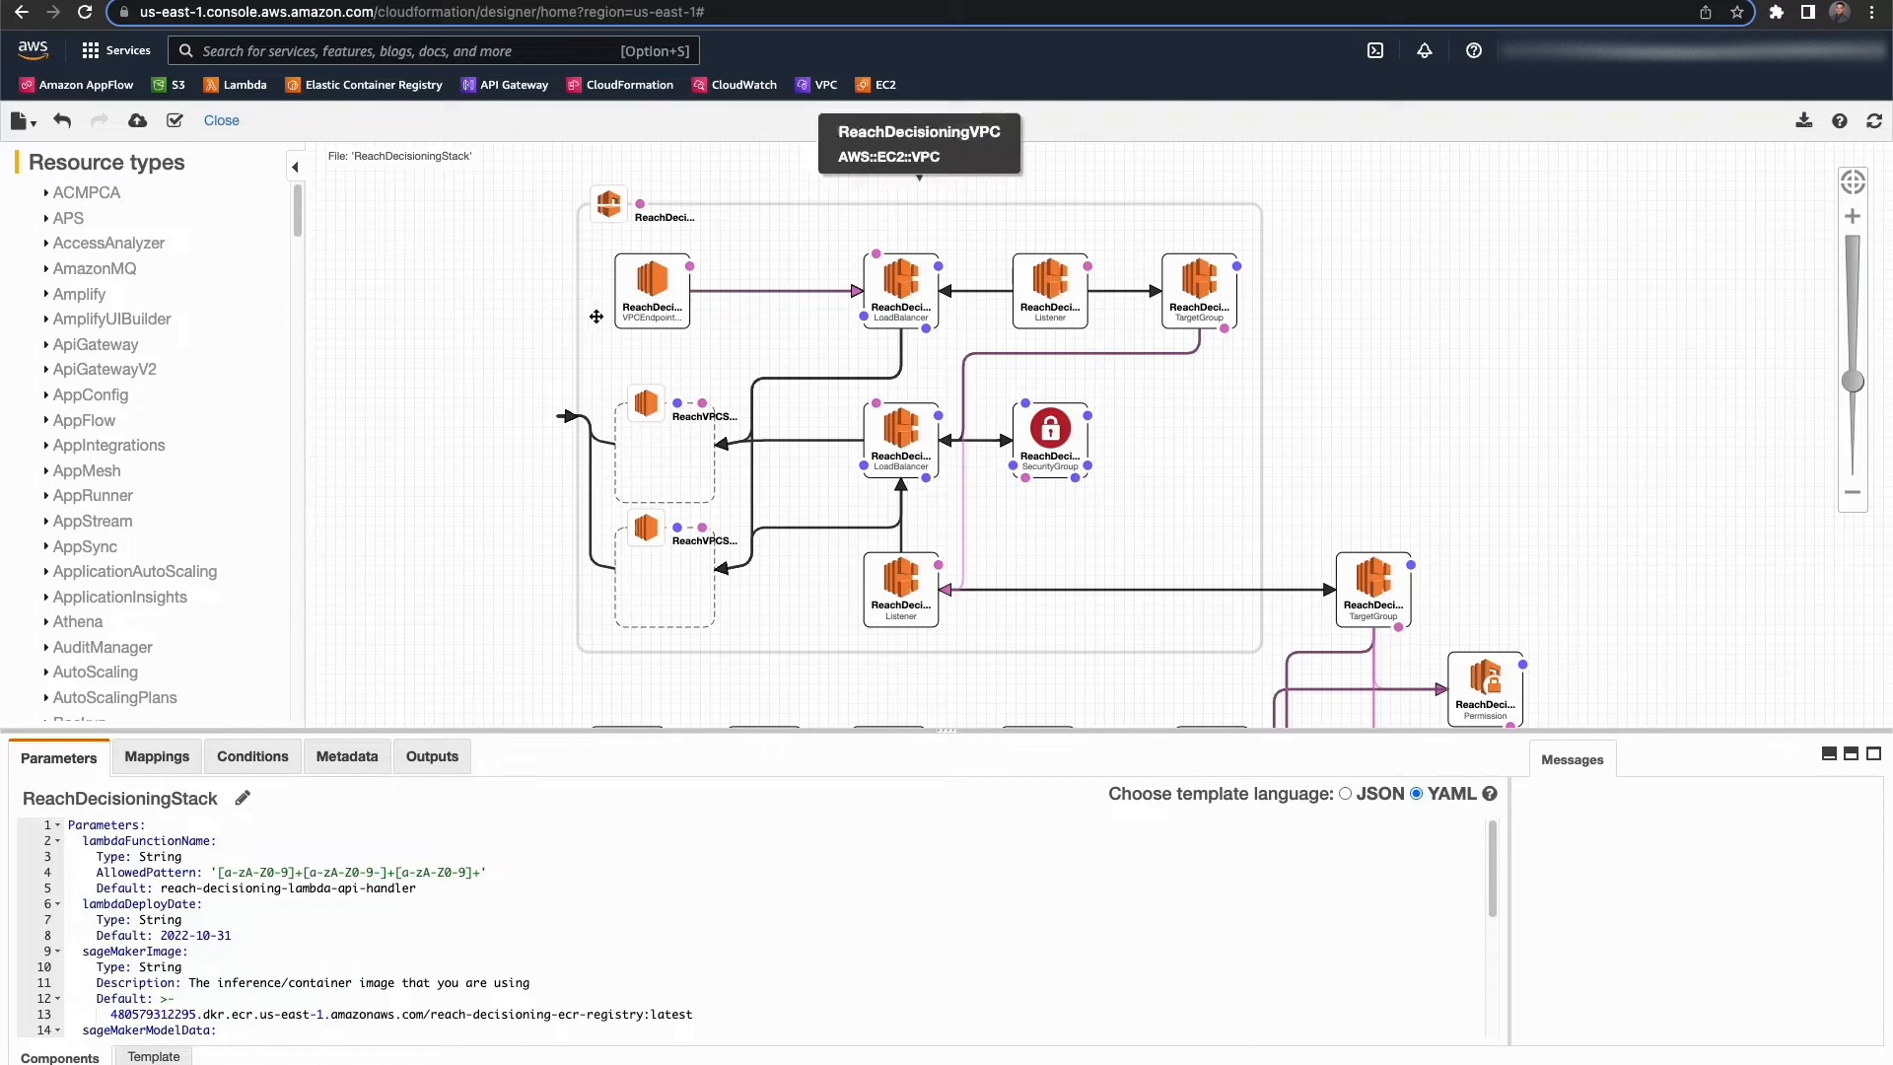
click(649, 308)
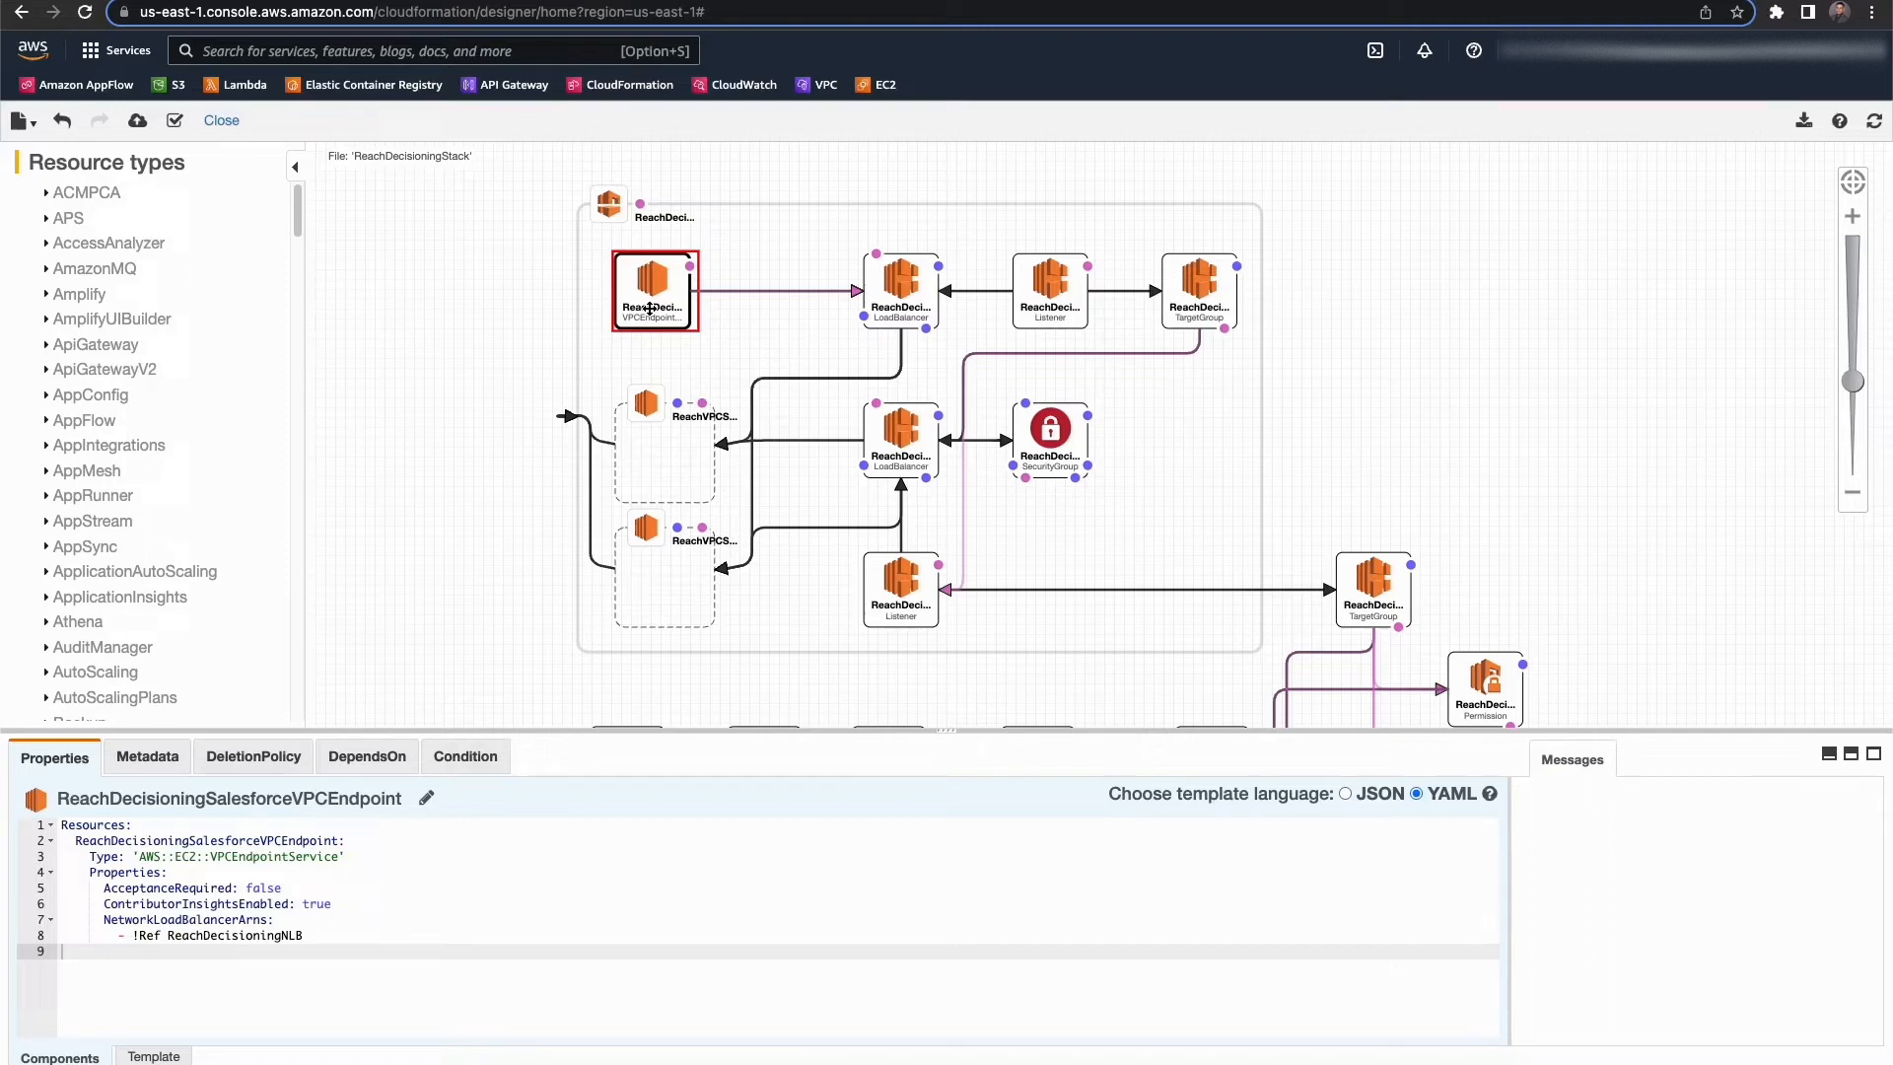
click(911, 307)
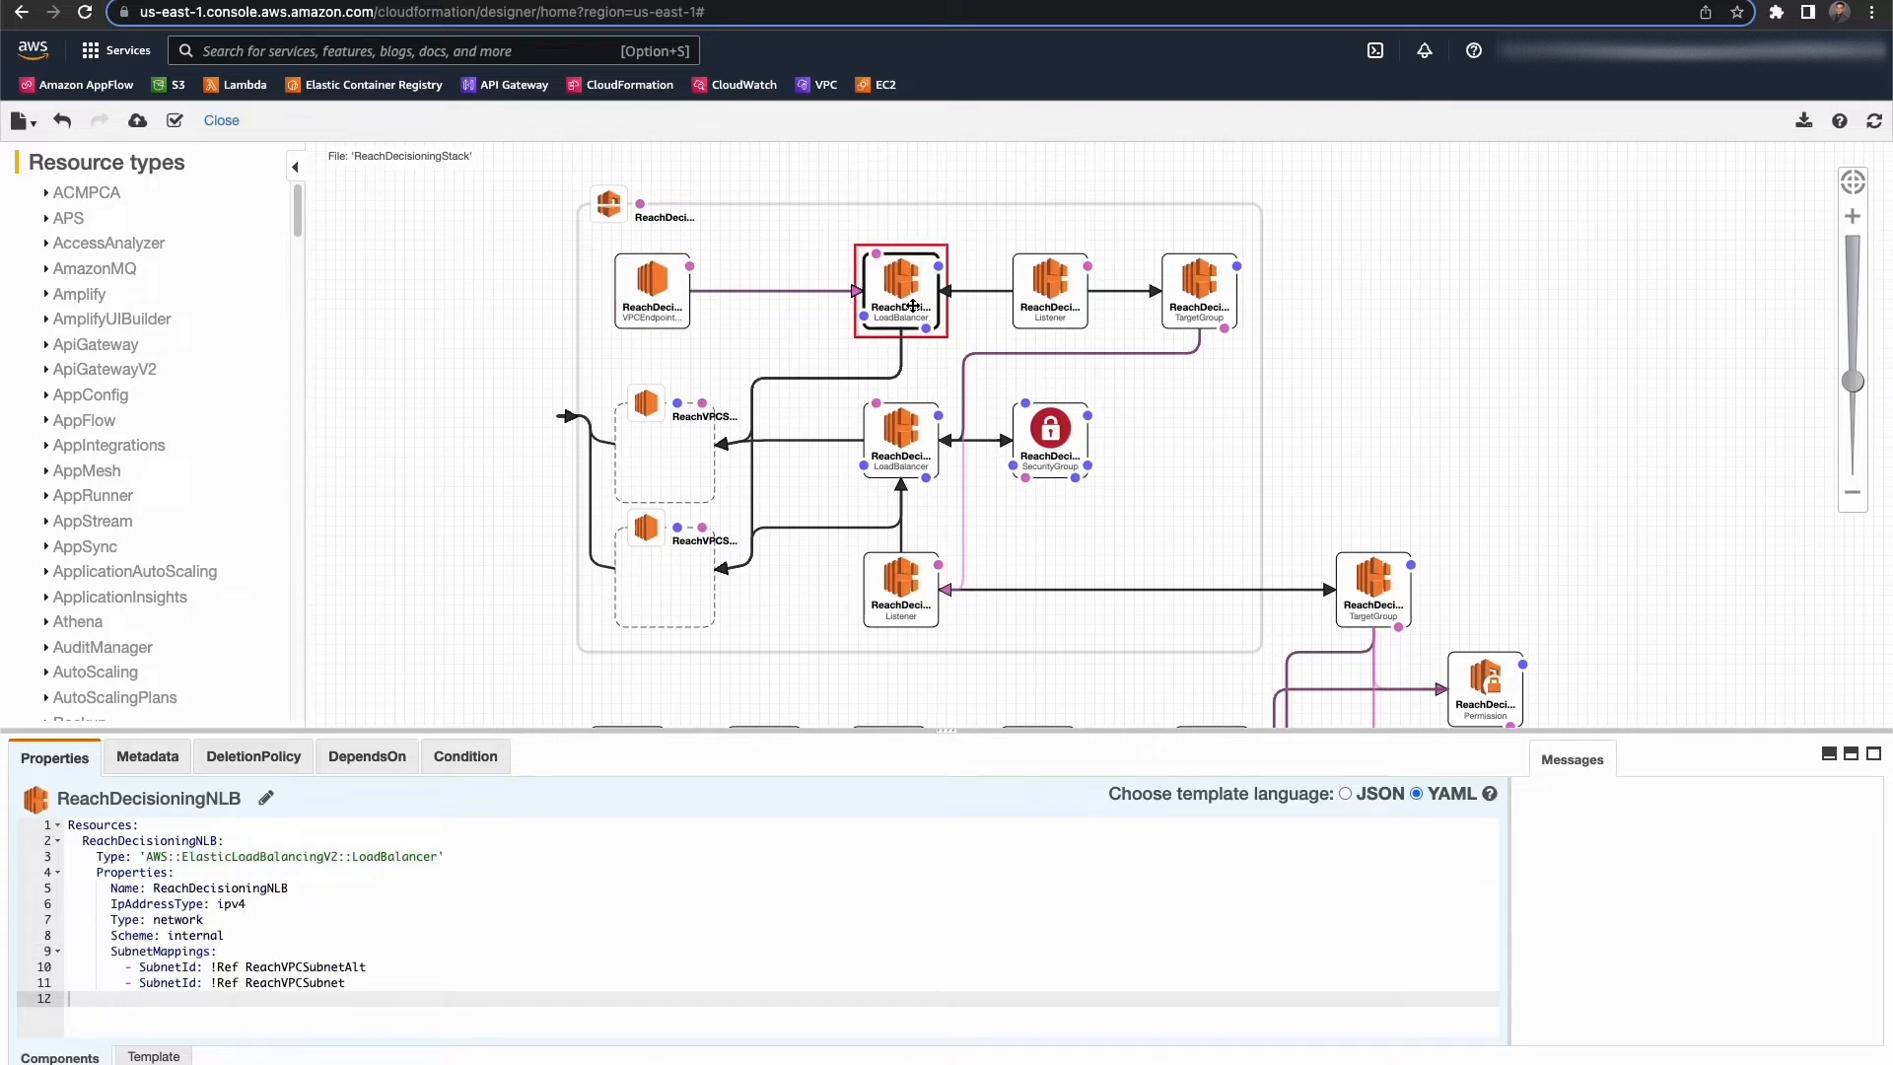
click(1058, 302)
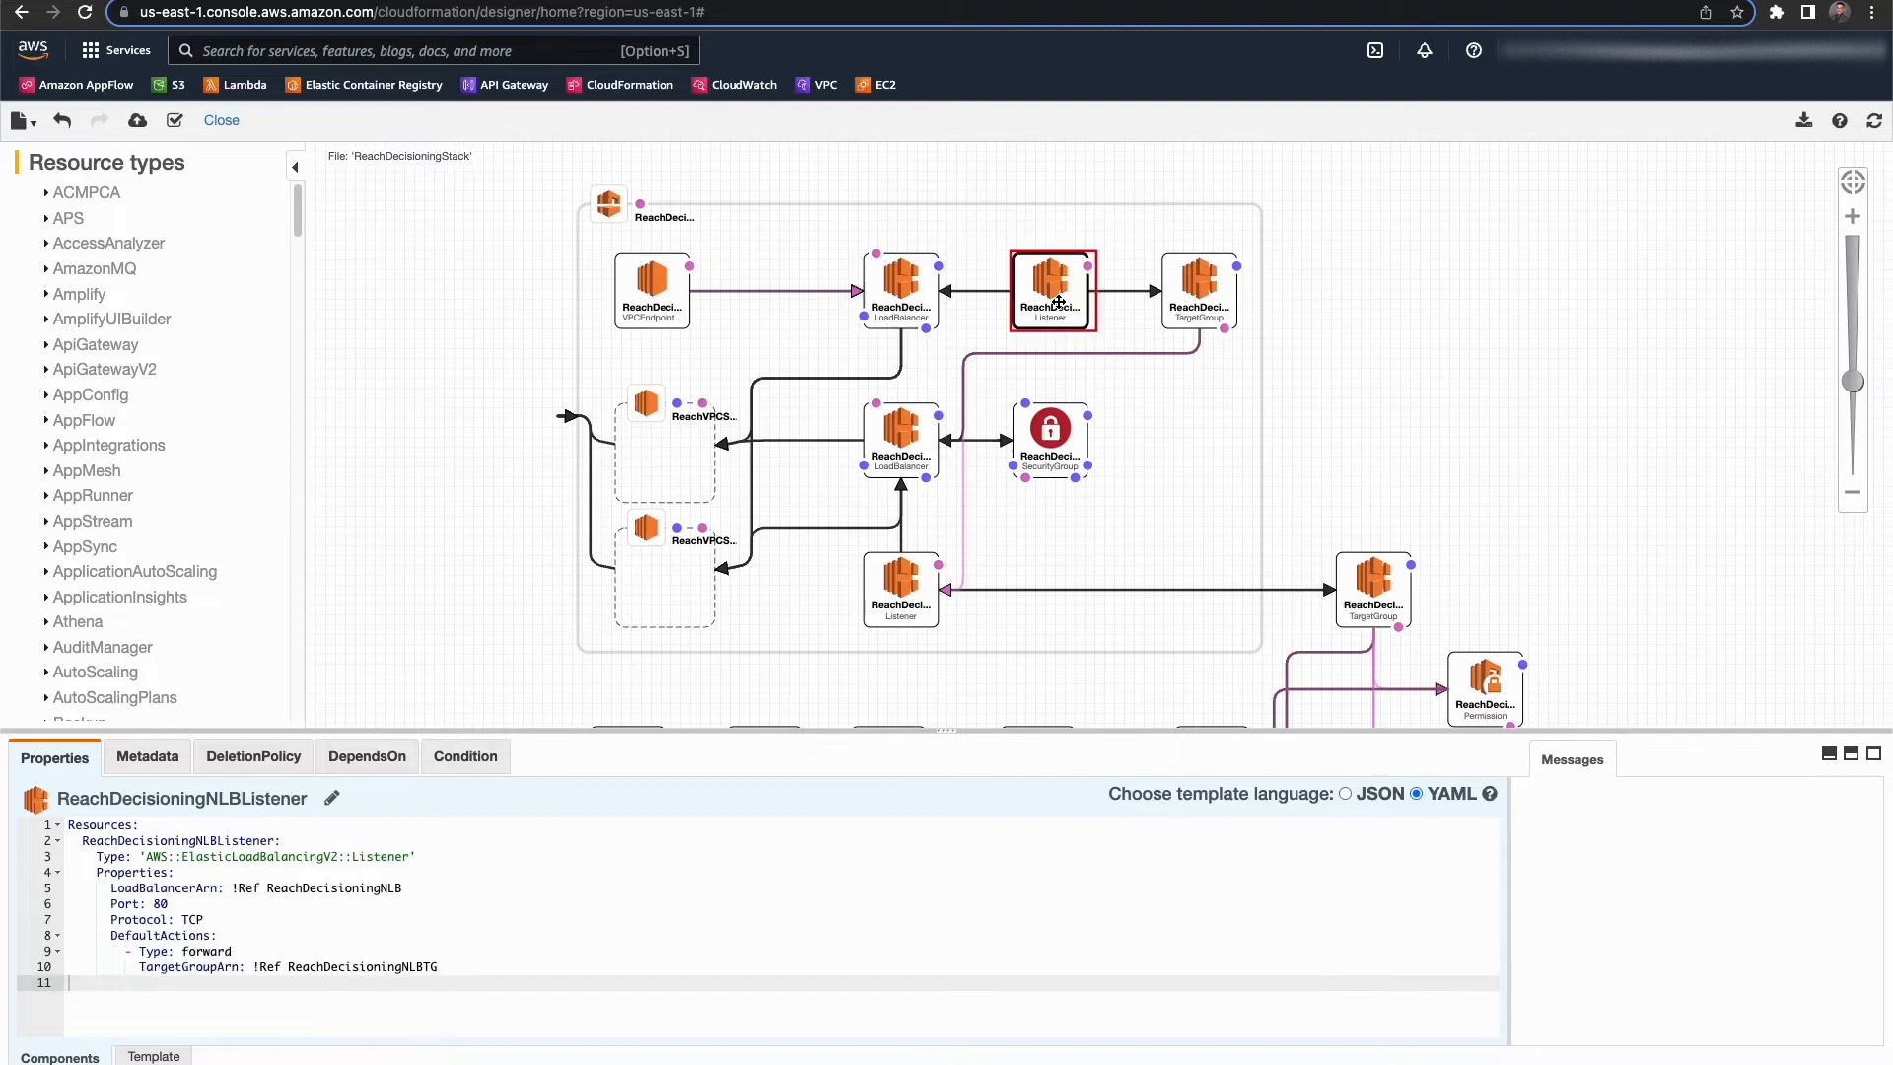
click(1204, 301)
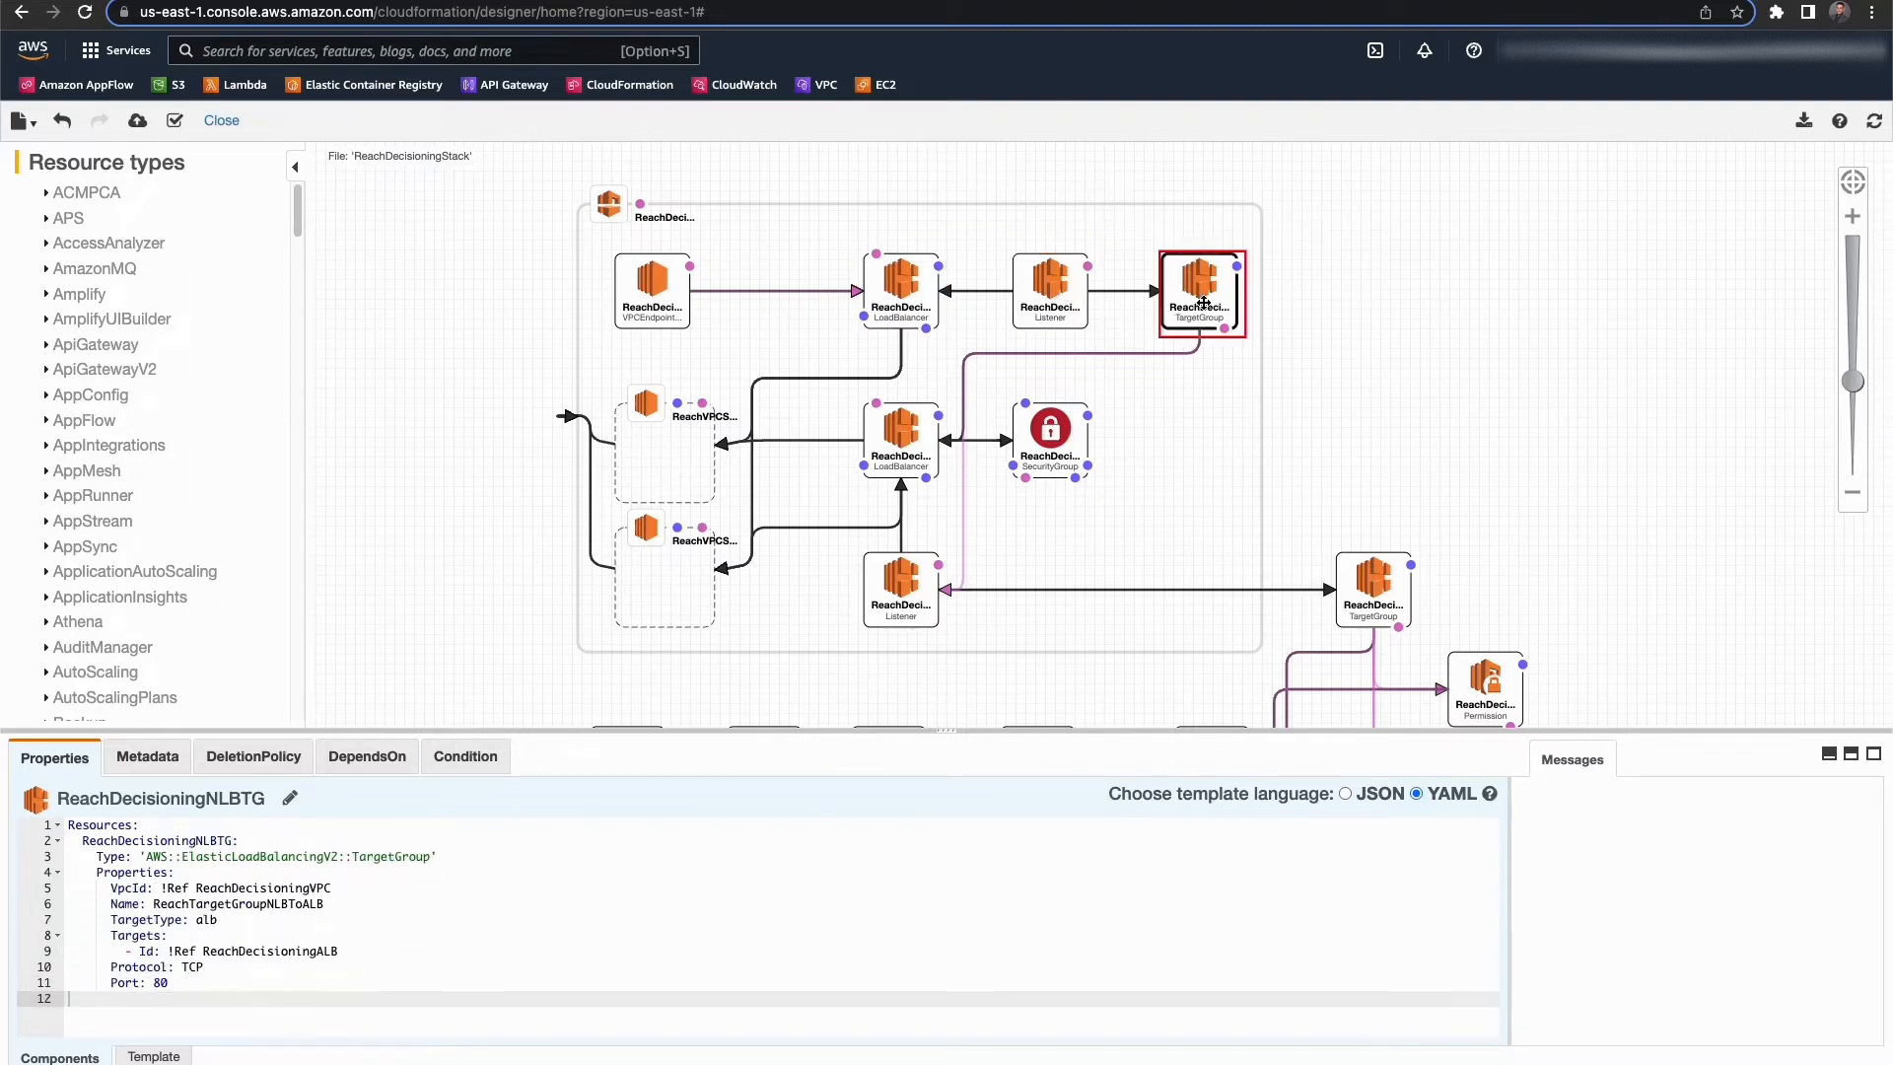
Inspect the properties of the application load balancer, its listener and its Lambda target group
click(901, 448)
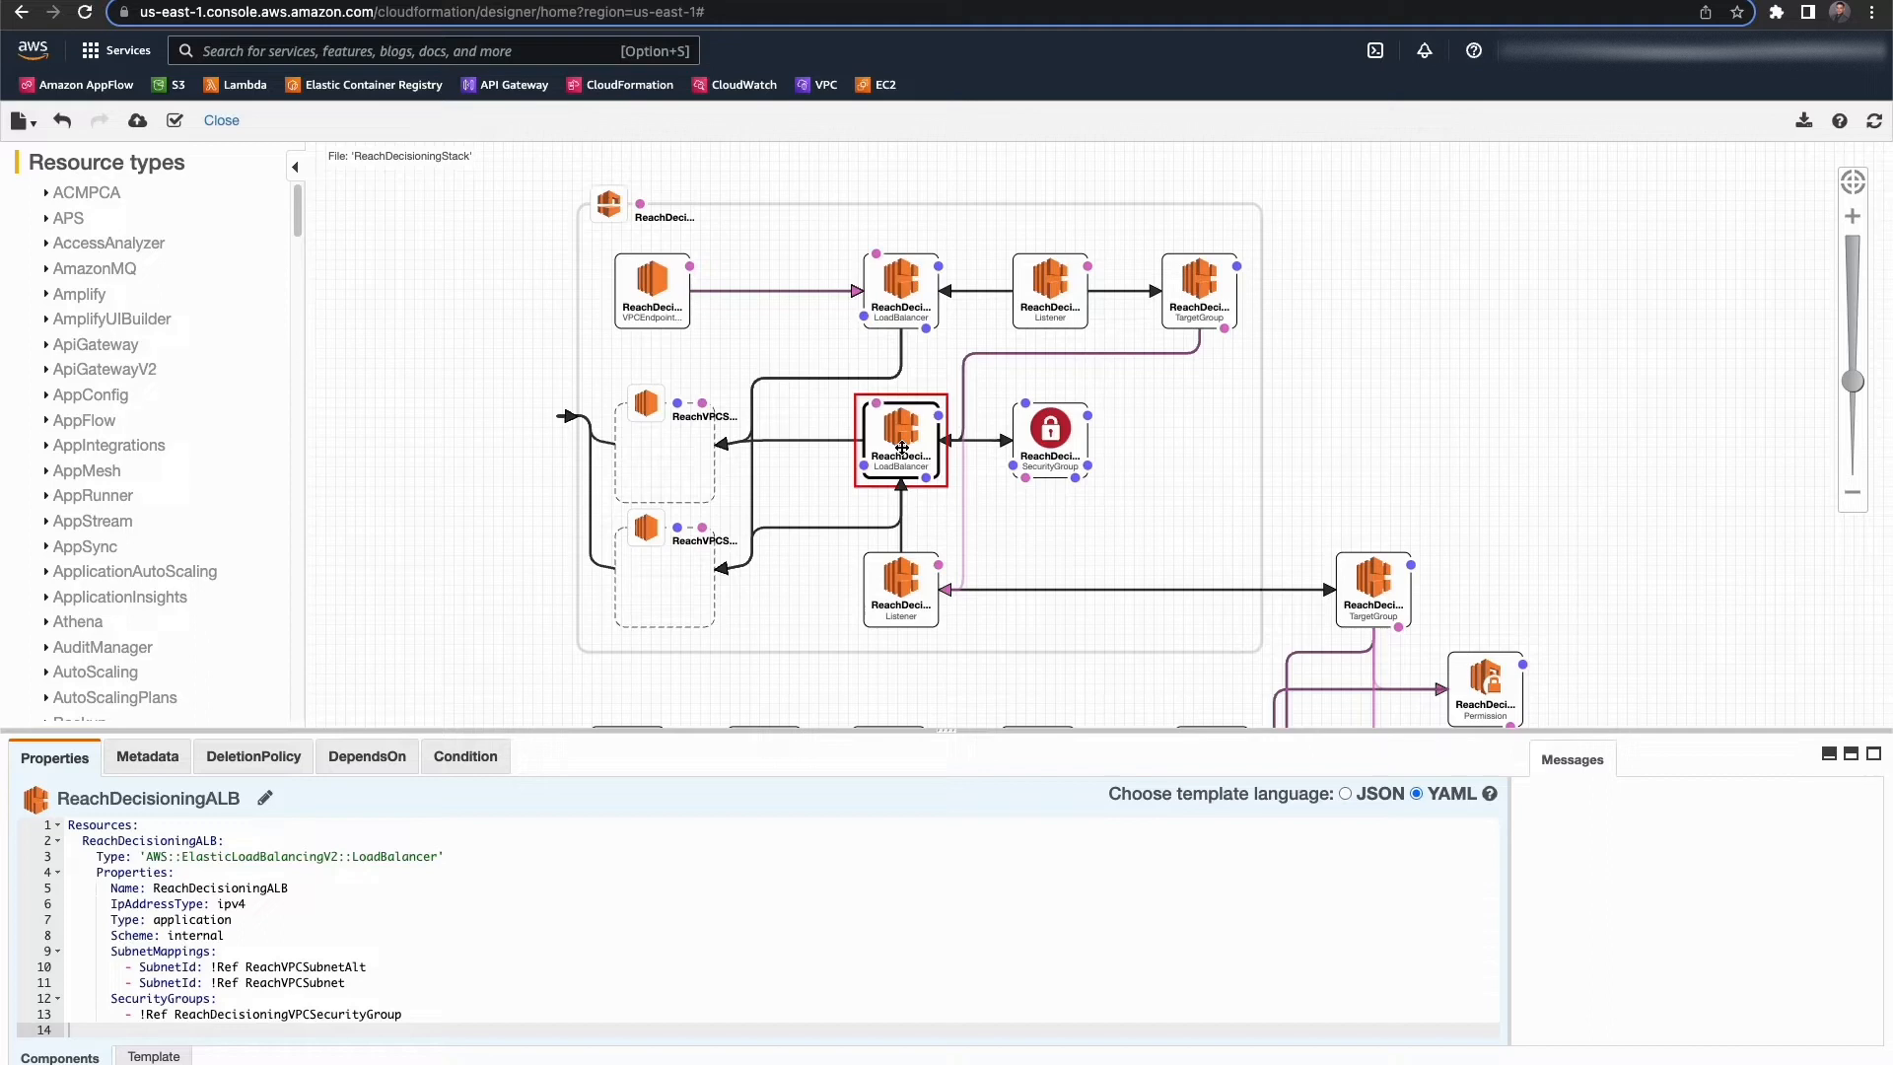
click(905, 595)
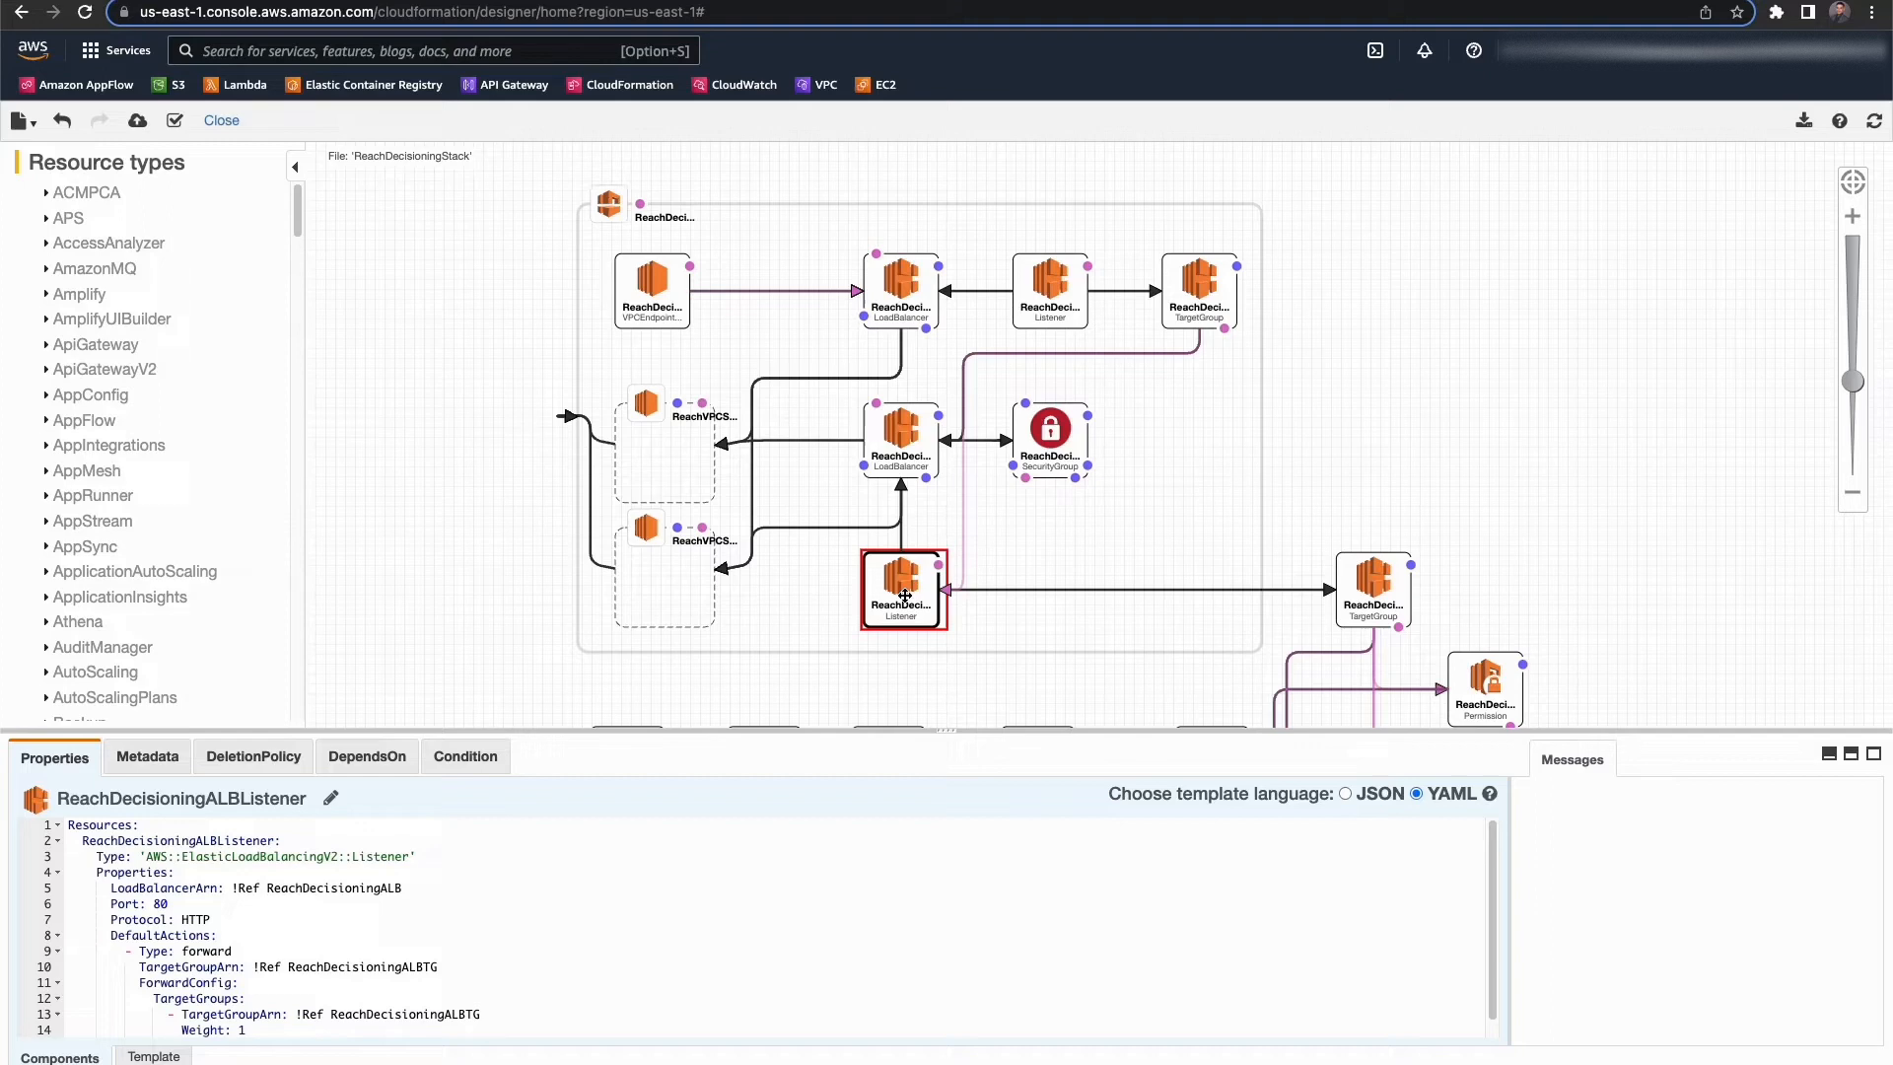
click(1378, 593)
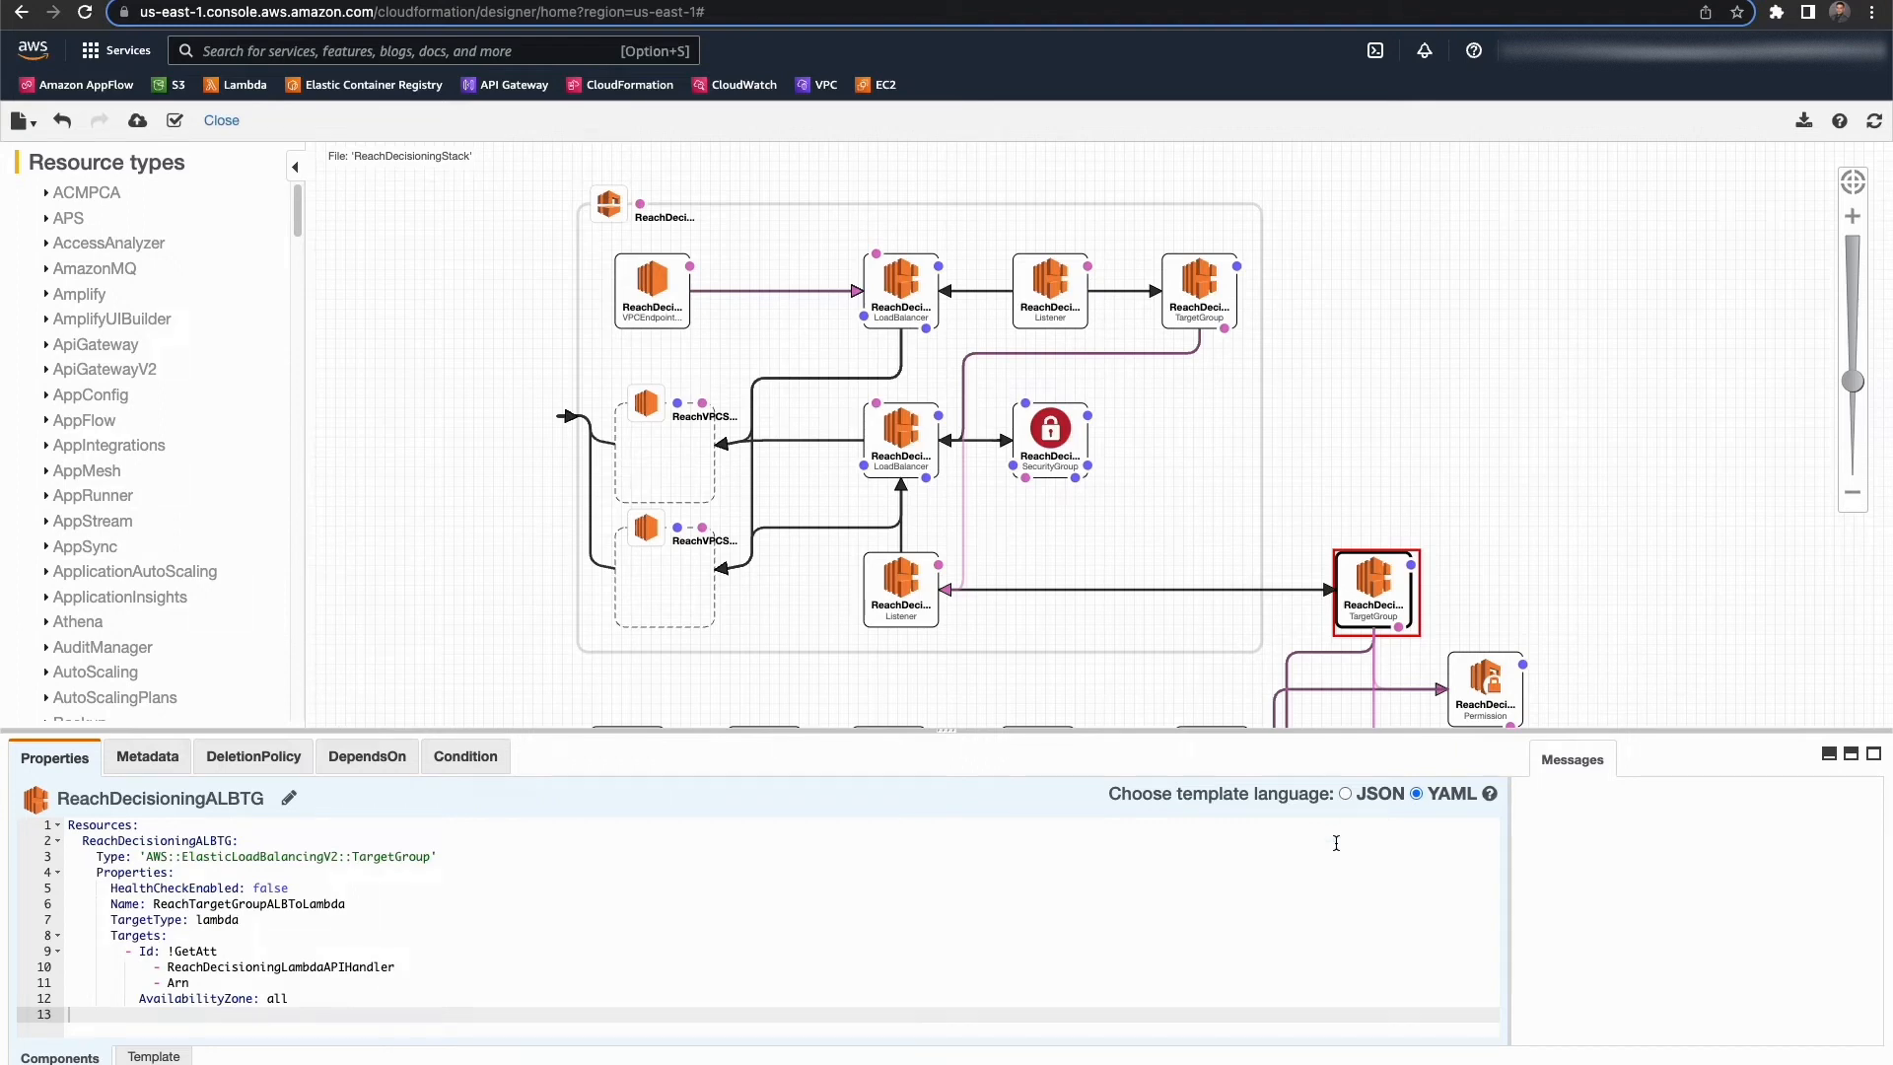
Inspect the properties of the three Lambda permission resources connected to the API handler function
drag(1718, 597, 1684, 313)
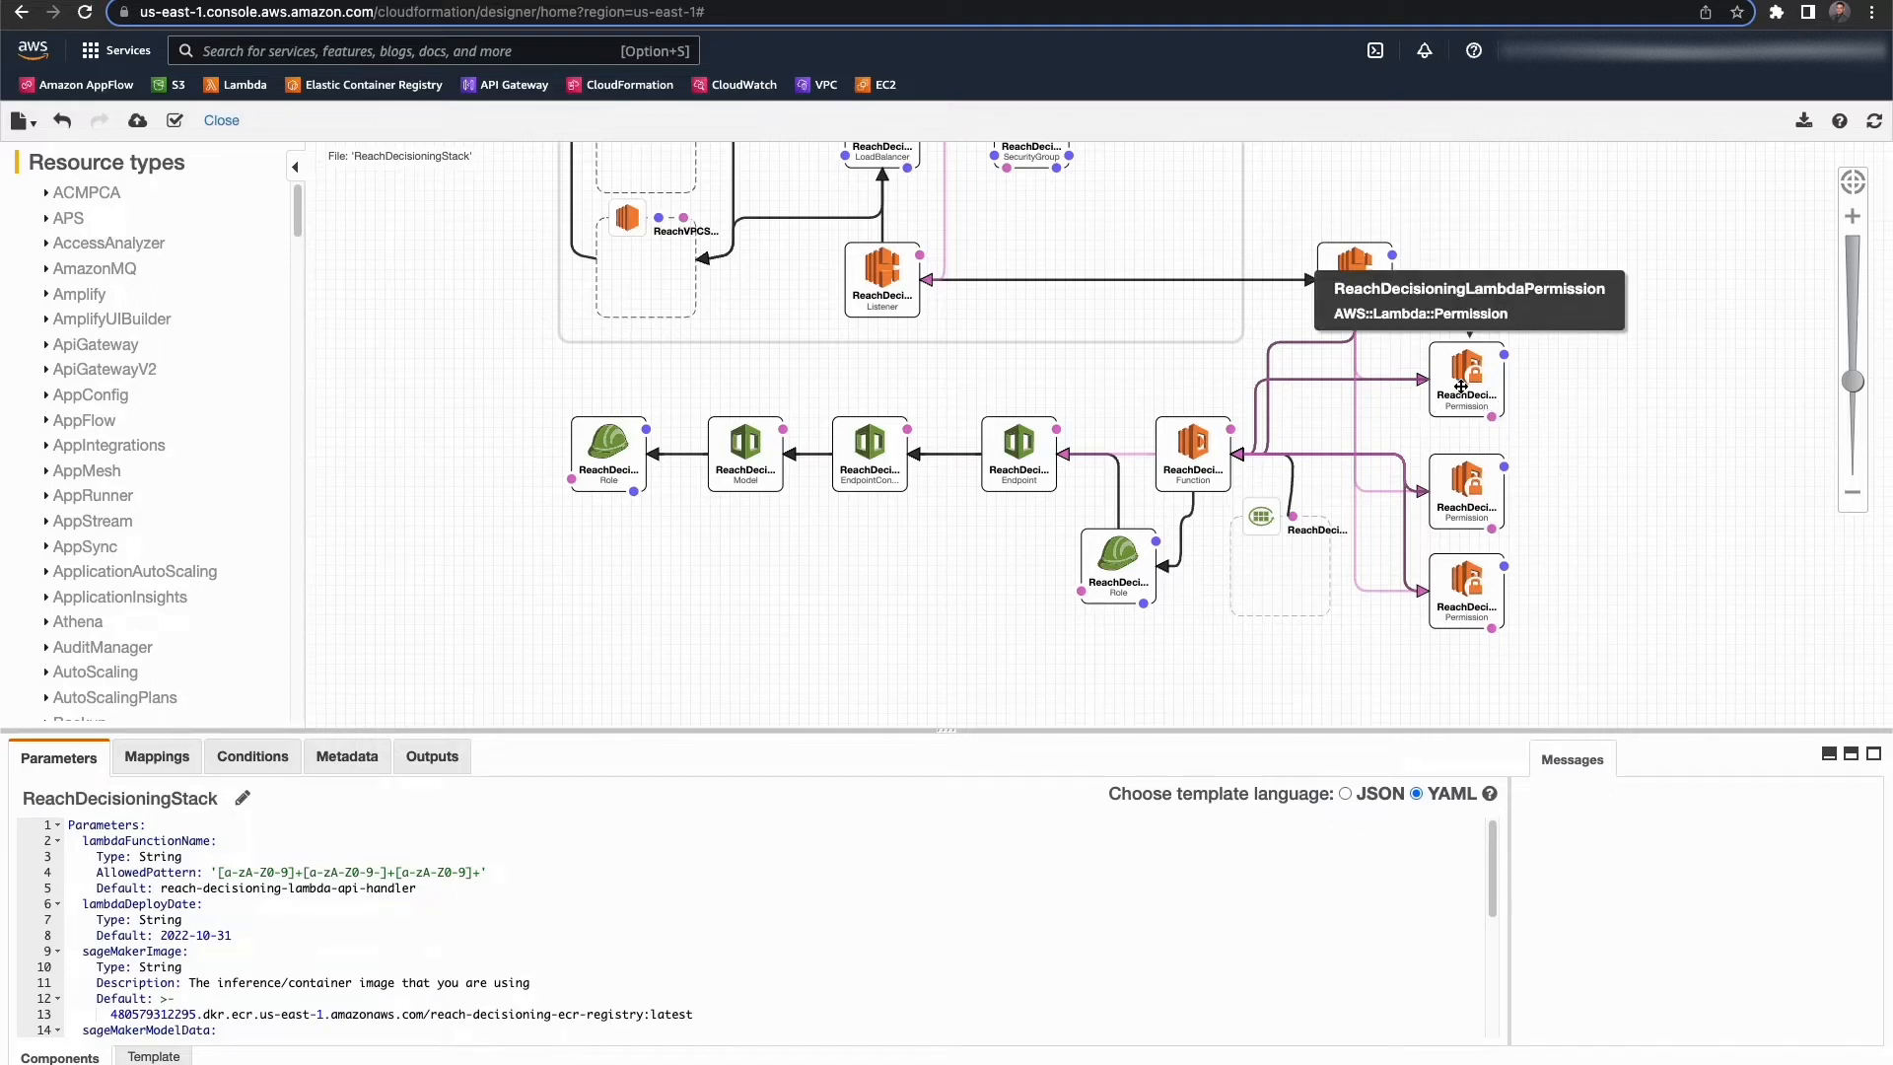
click(1460, 386)
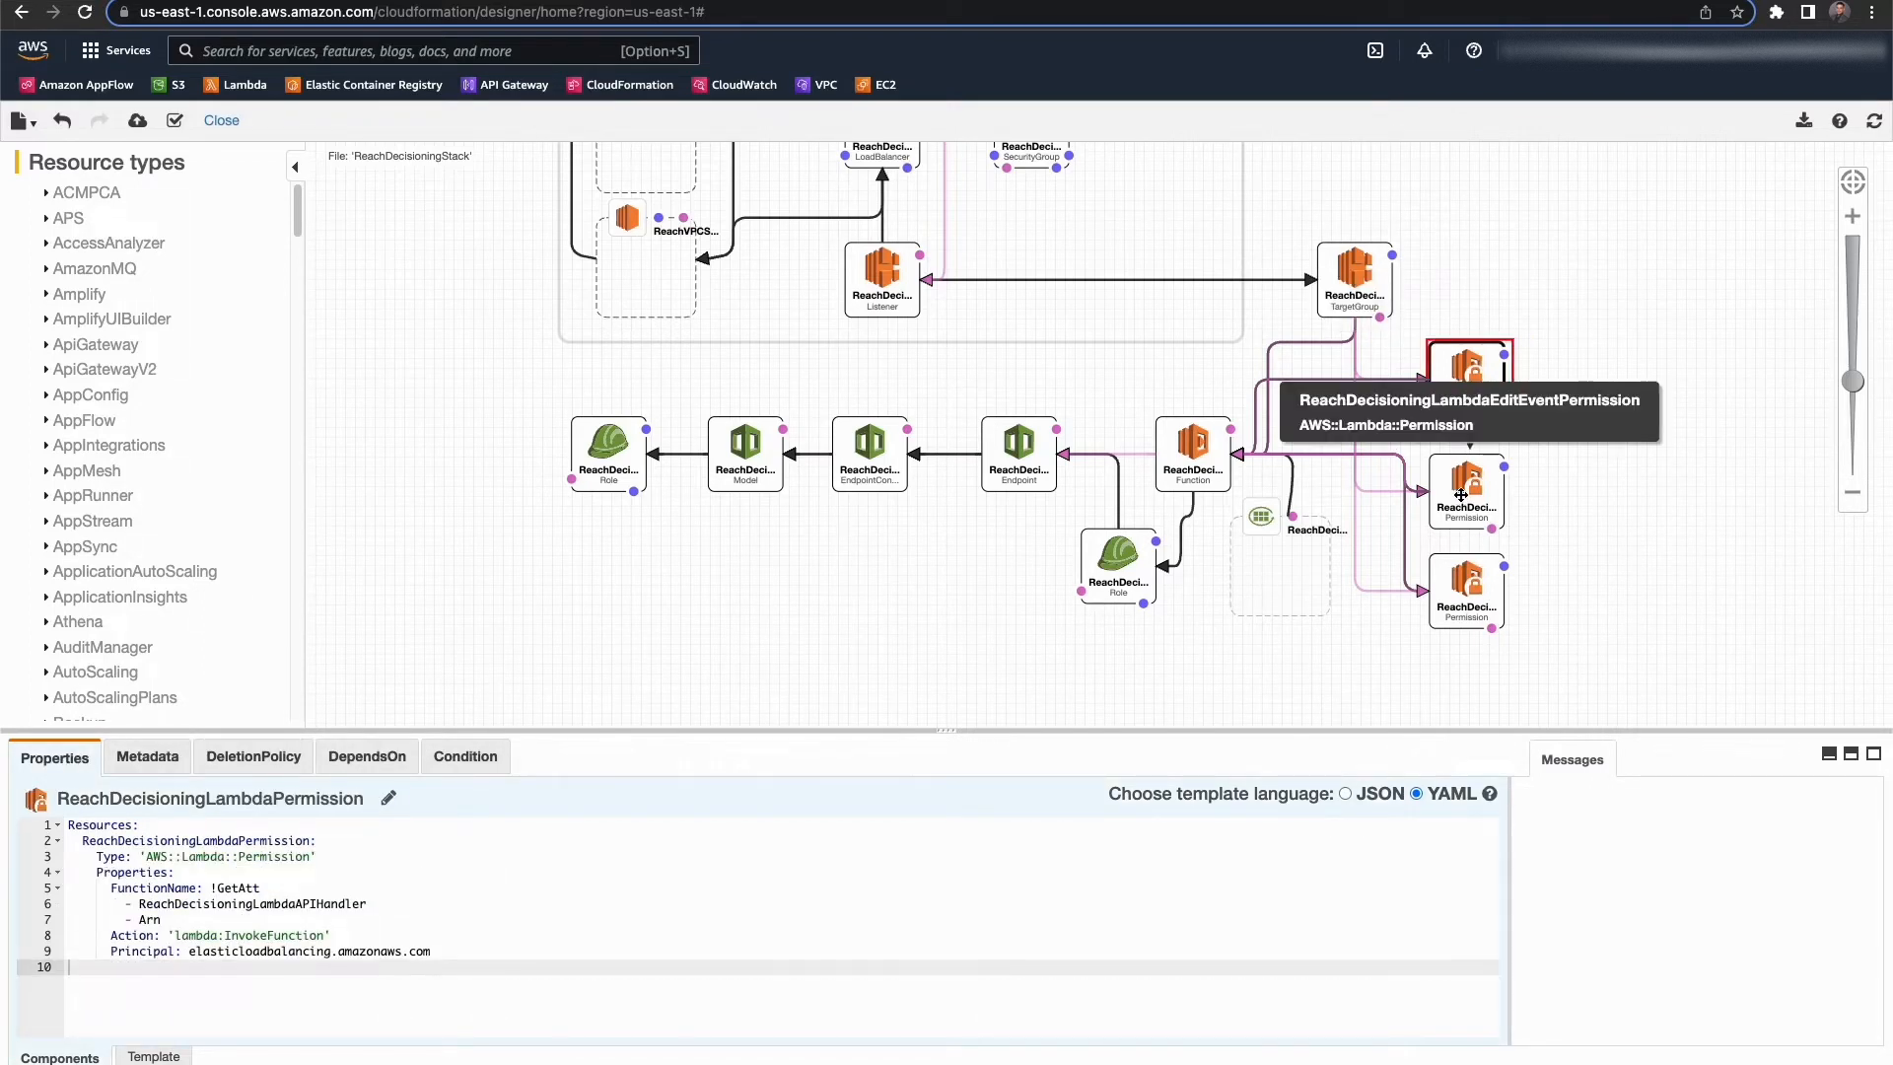
click(1460, 495)
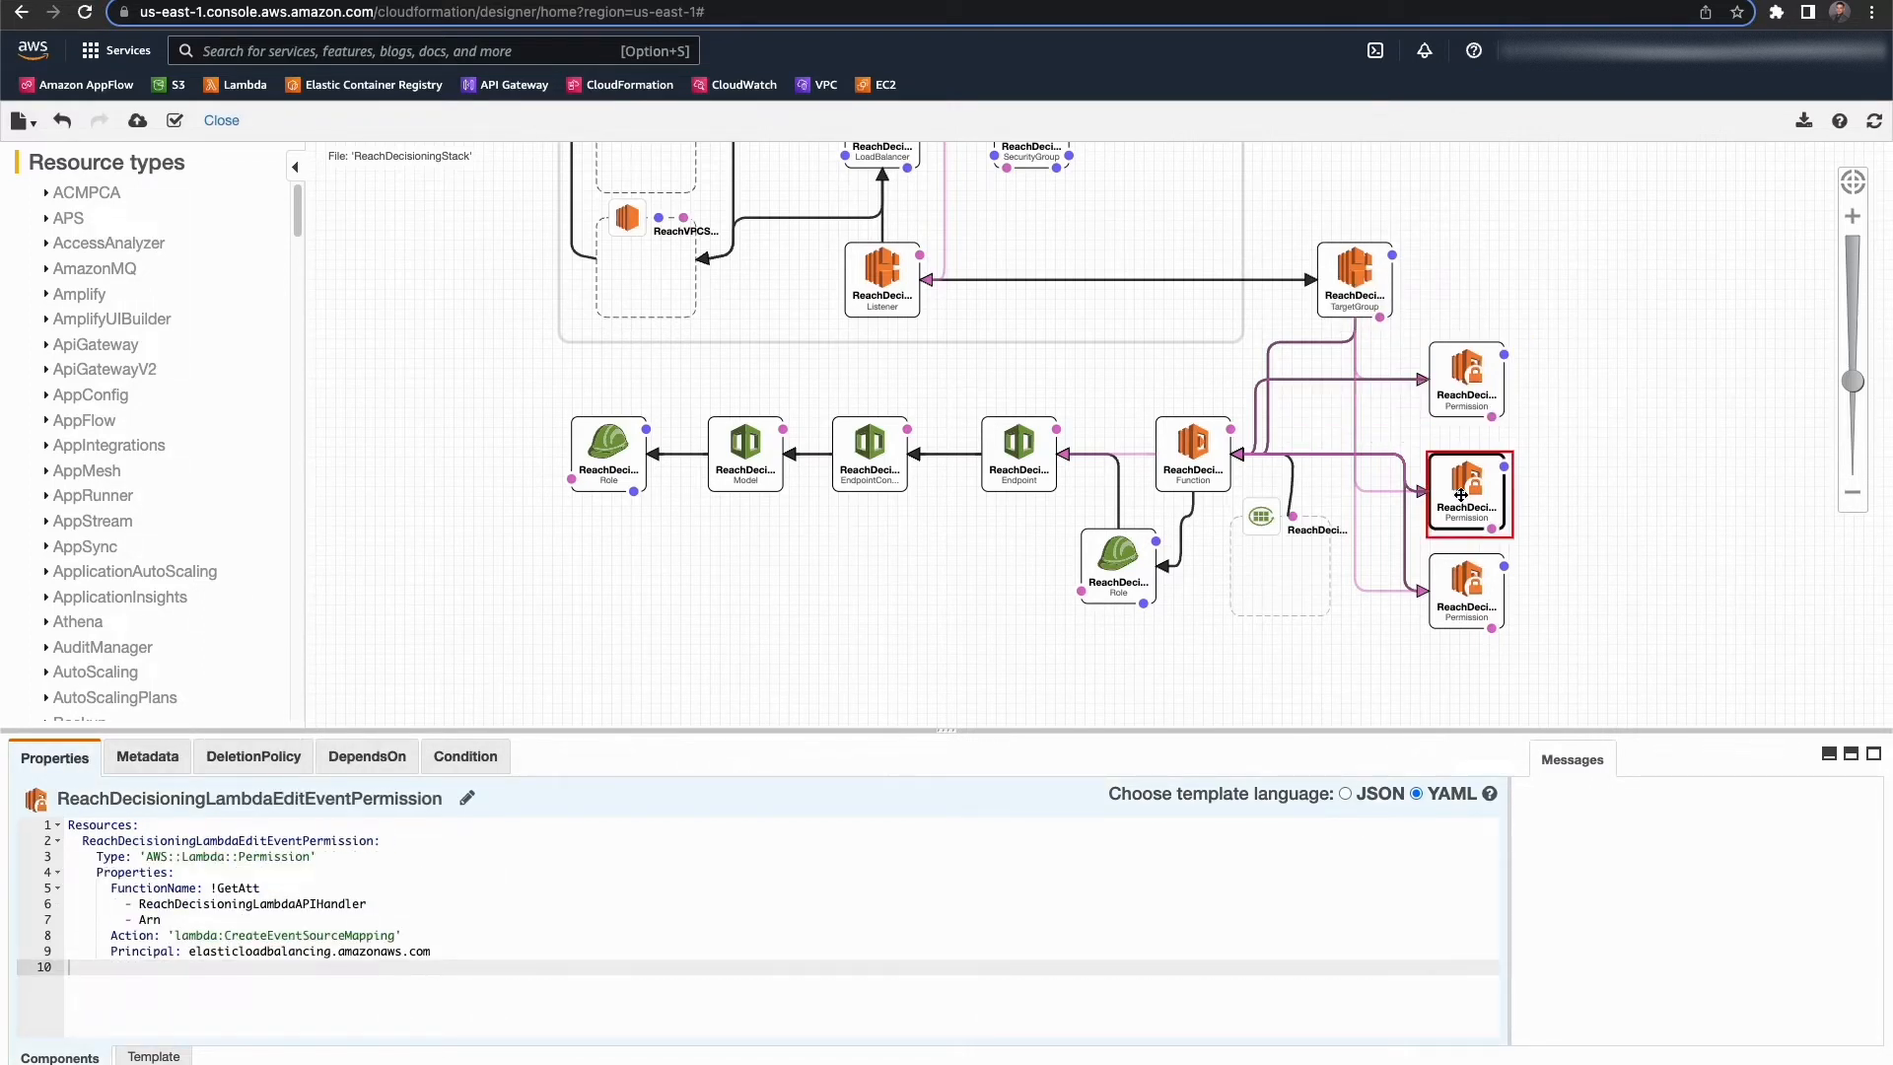
click(1467, 599)
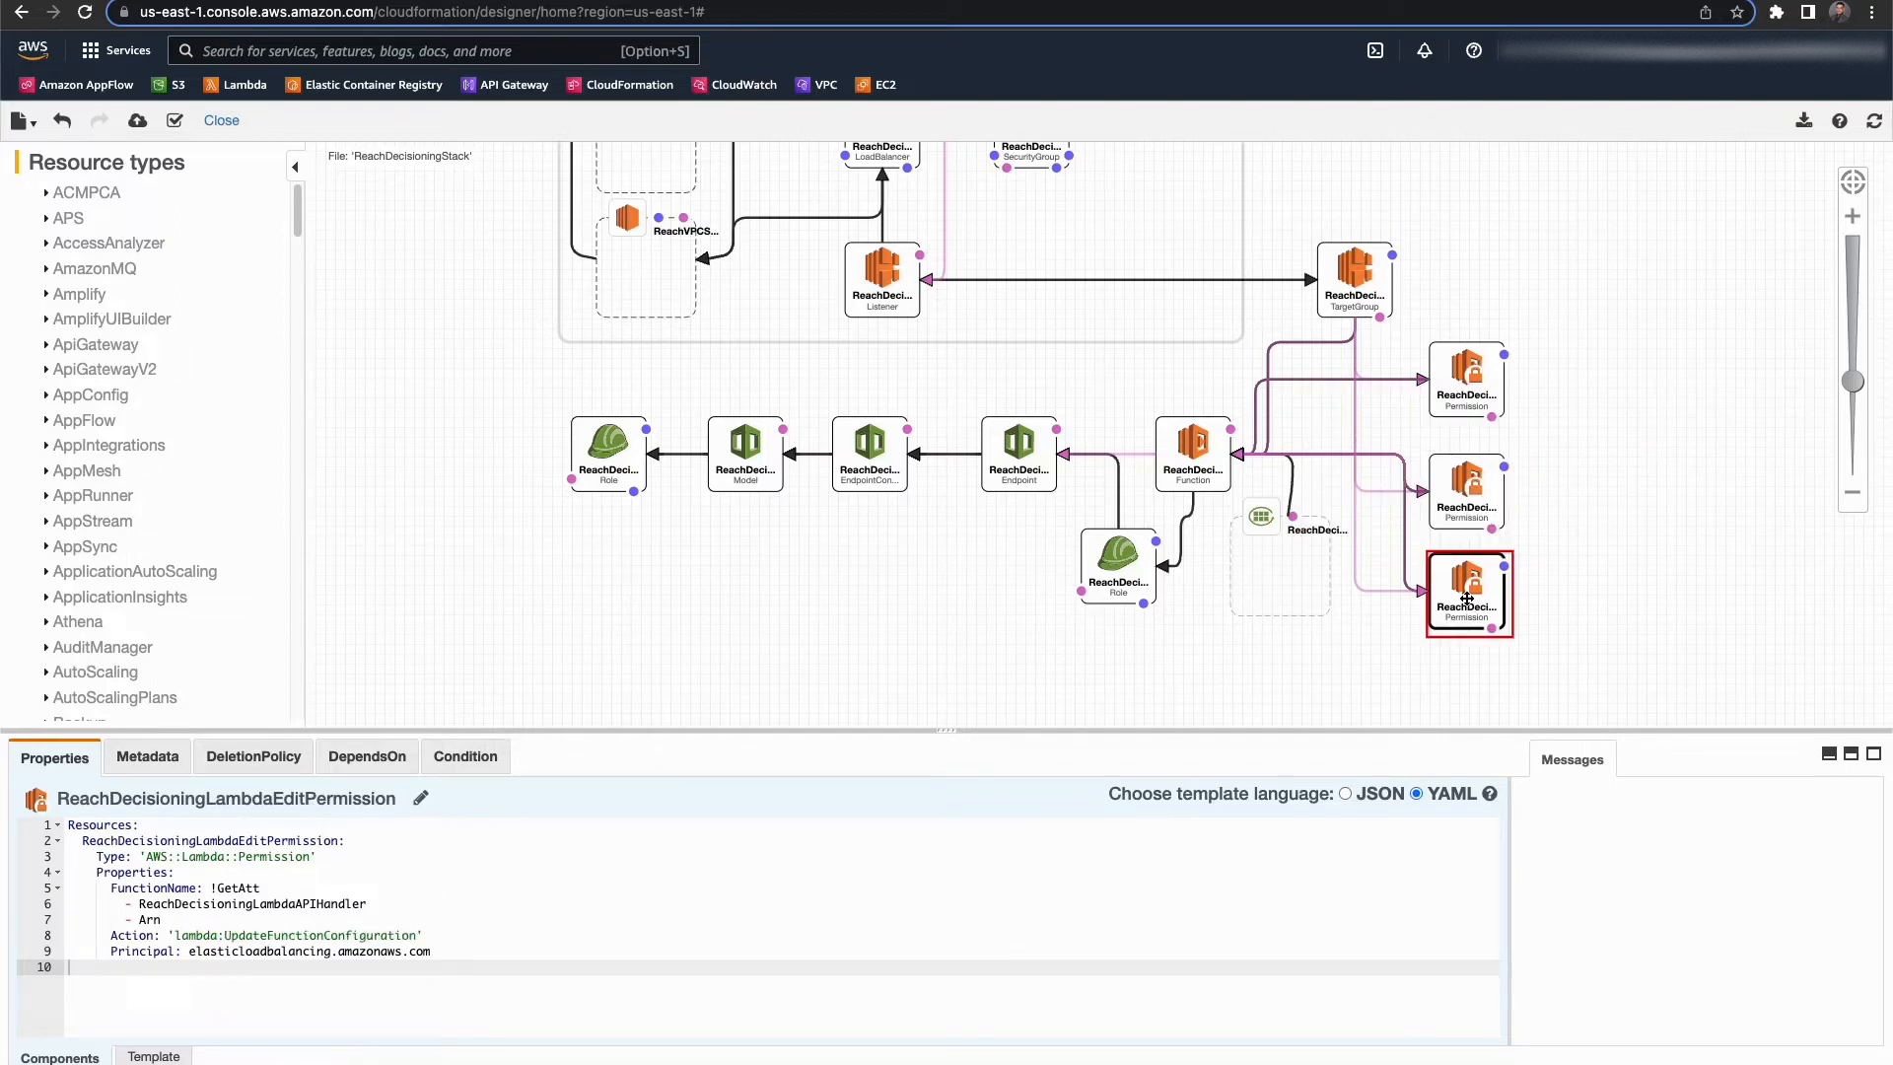
Examine the ReachDecisioningLambdaAPIHandler function's code, memory size, runtime and layers, highlighting the runtime and layers lines
click(1192, 454)
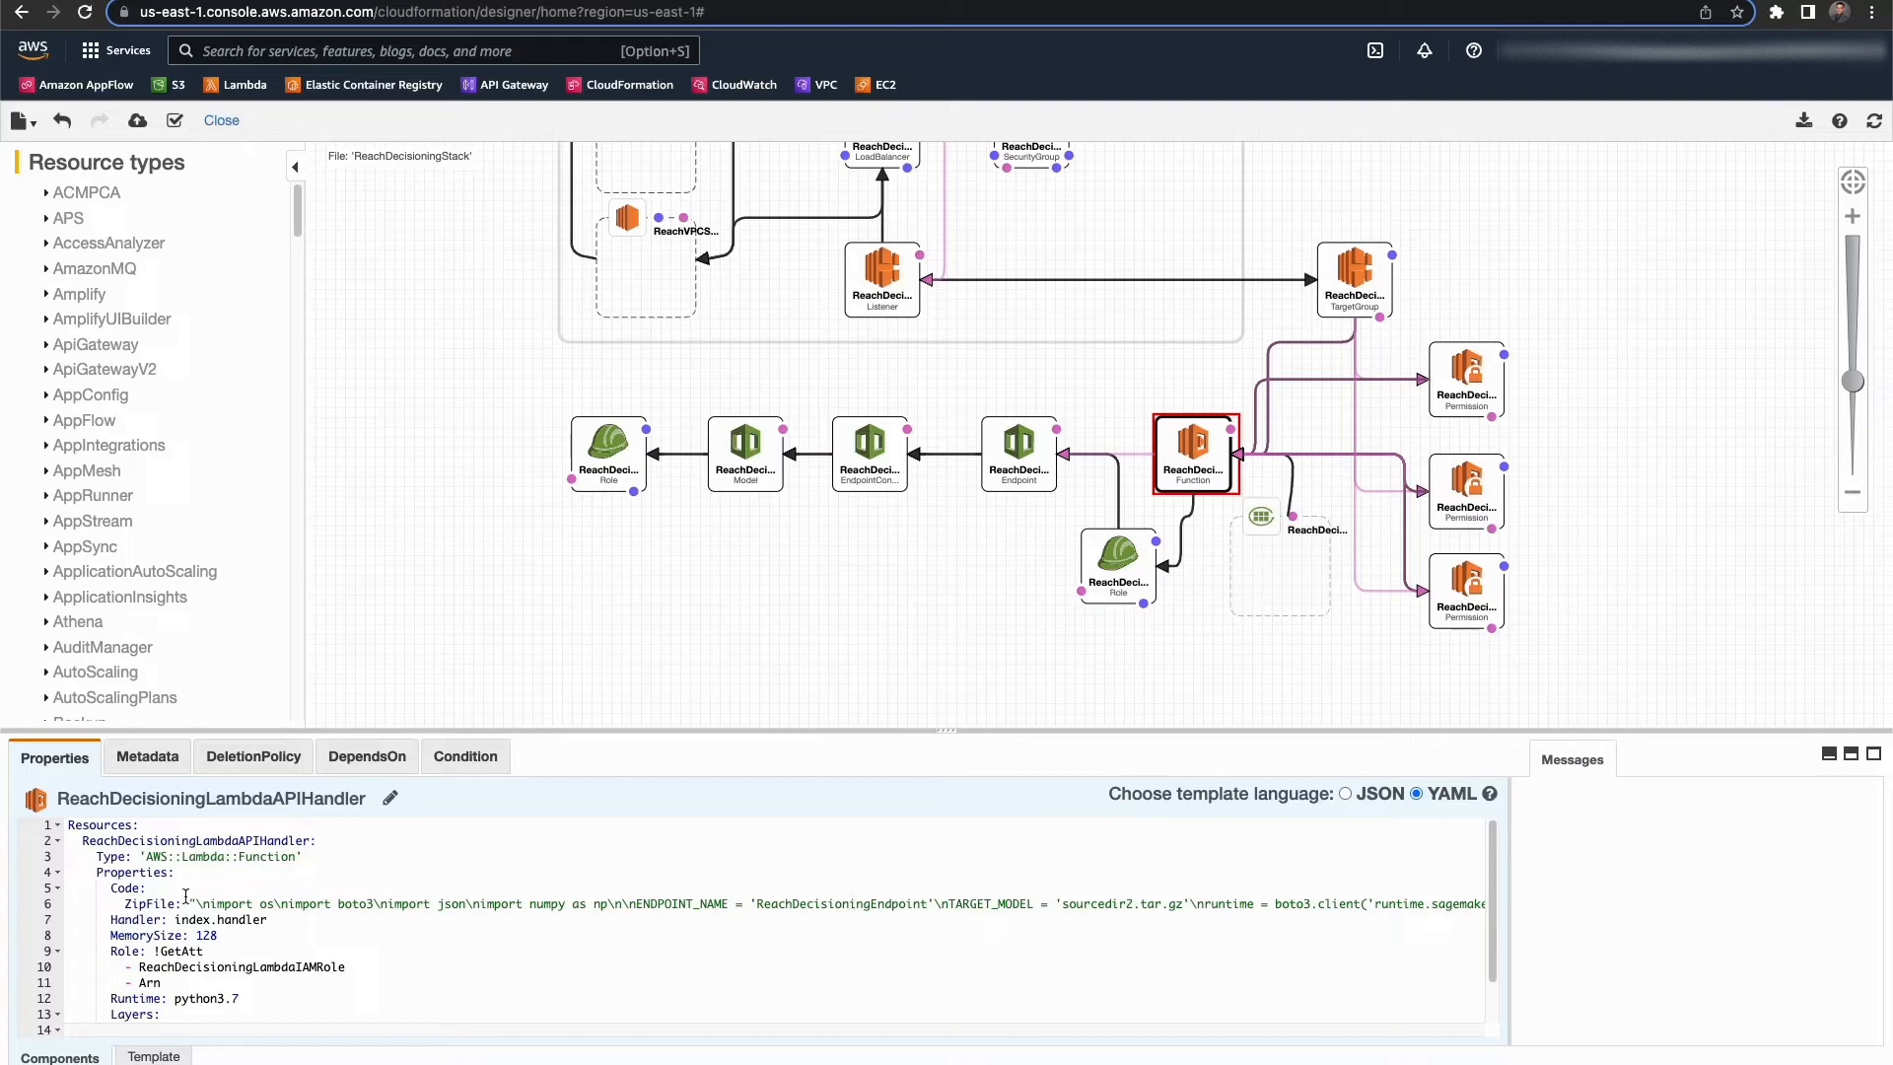
scroll(313, 912, down, 1)
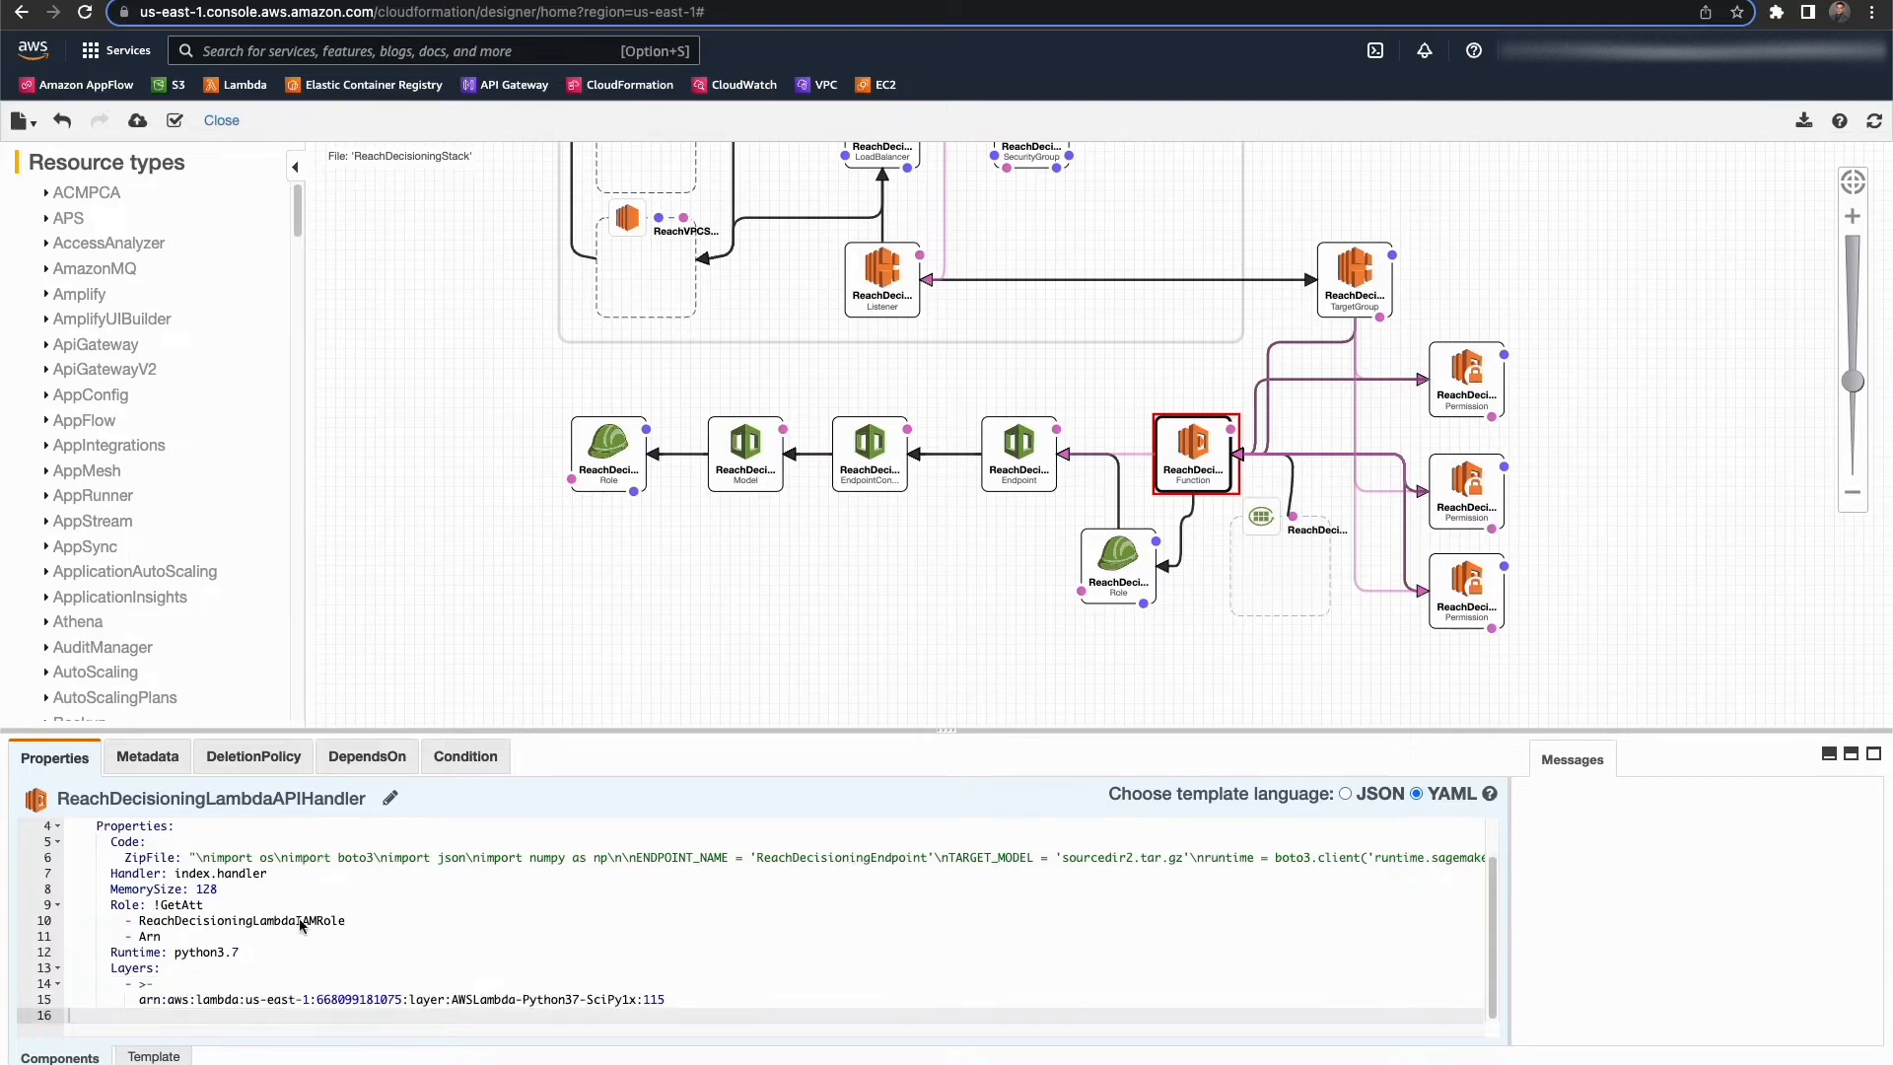
drag(217, 889, 109, 899)
drag(246, 953, 114, 956)
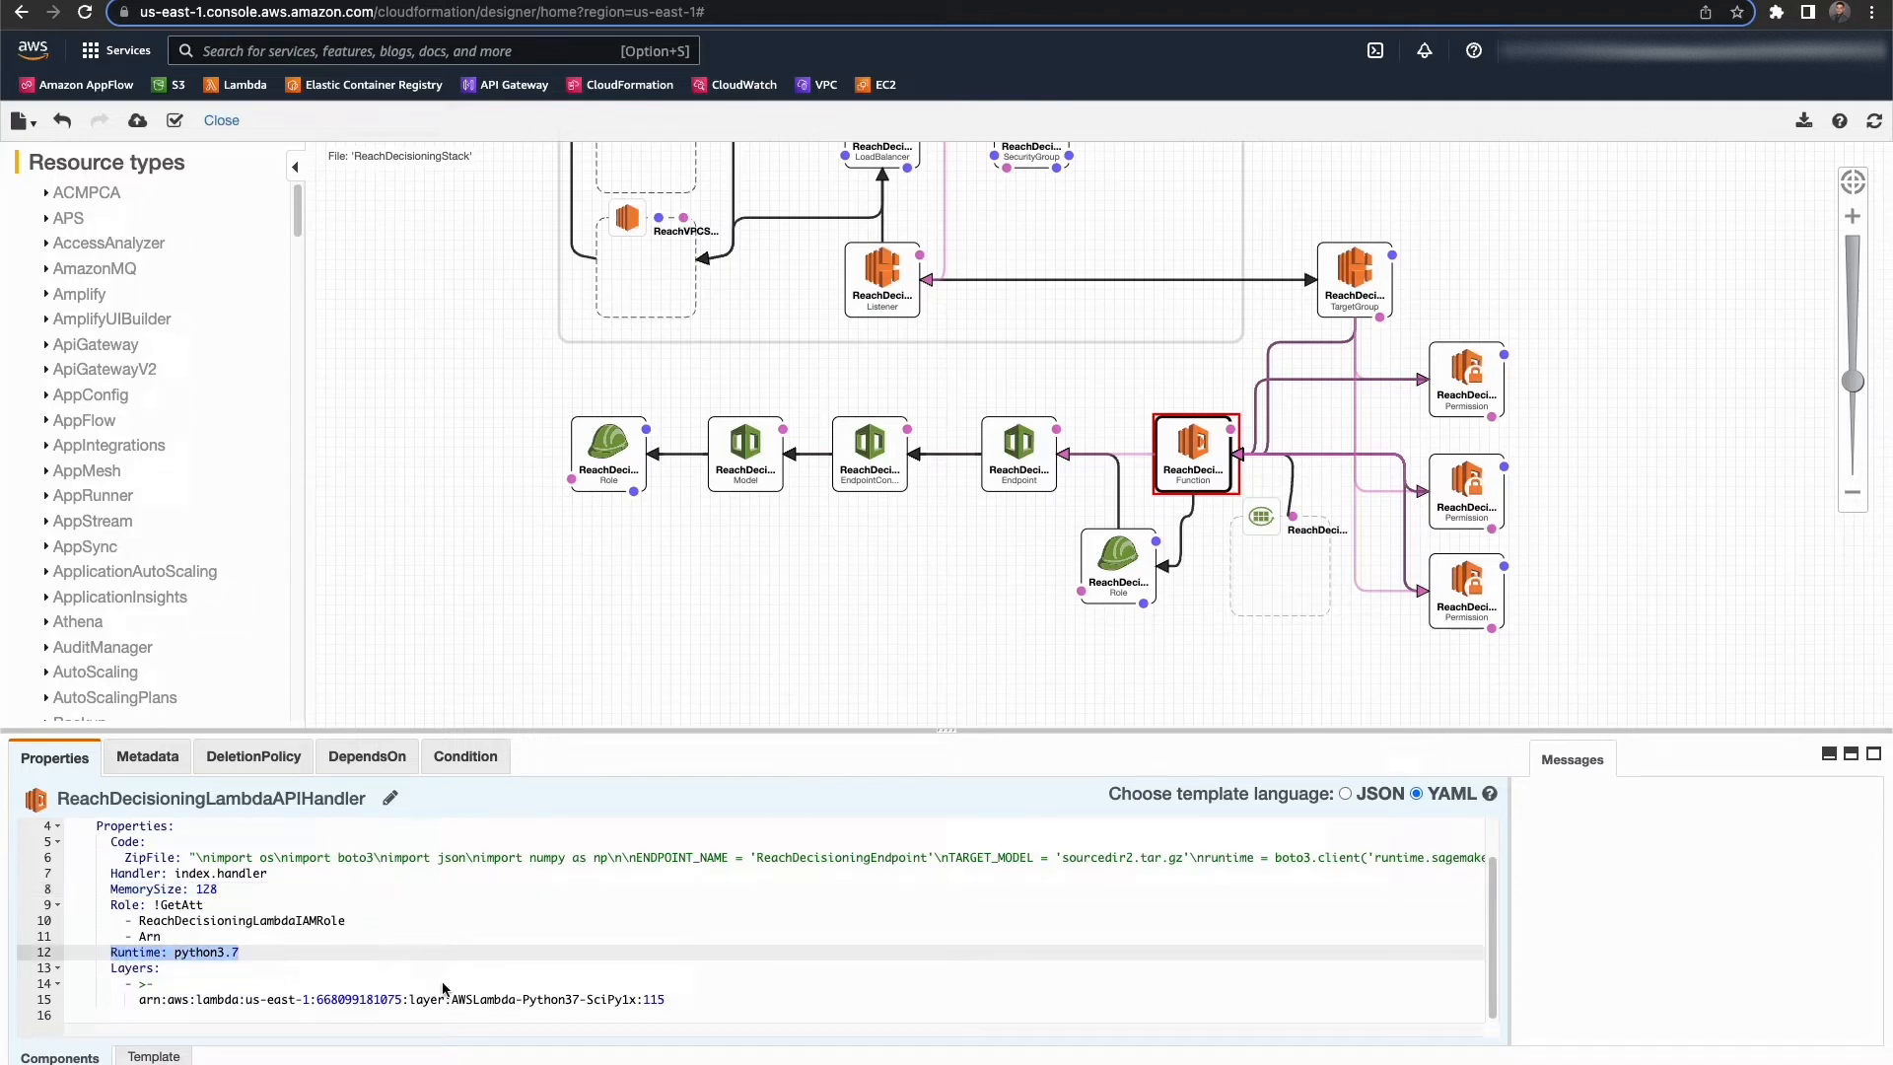
drag(668, 1000, 112, 968)
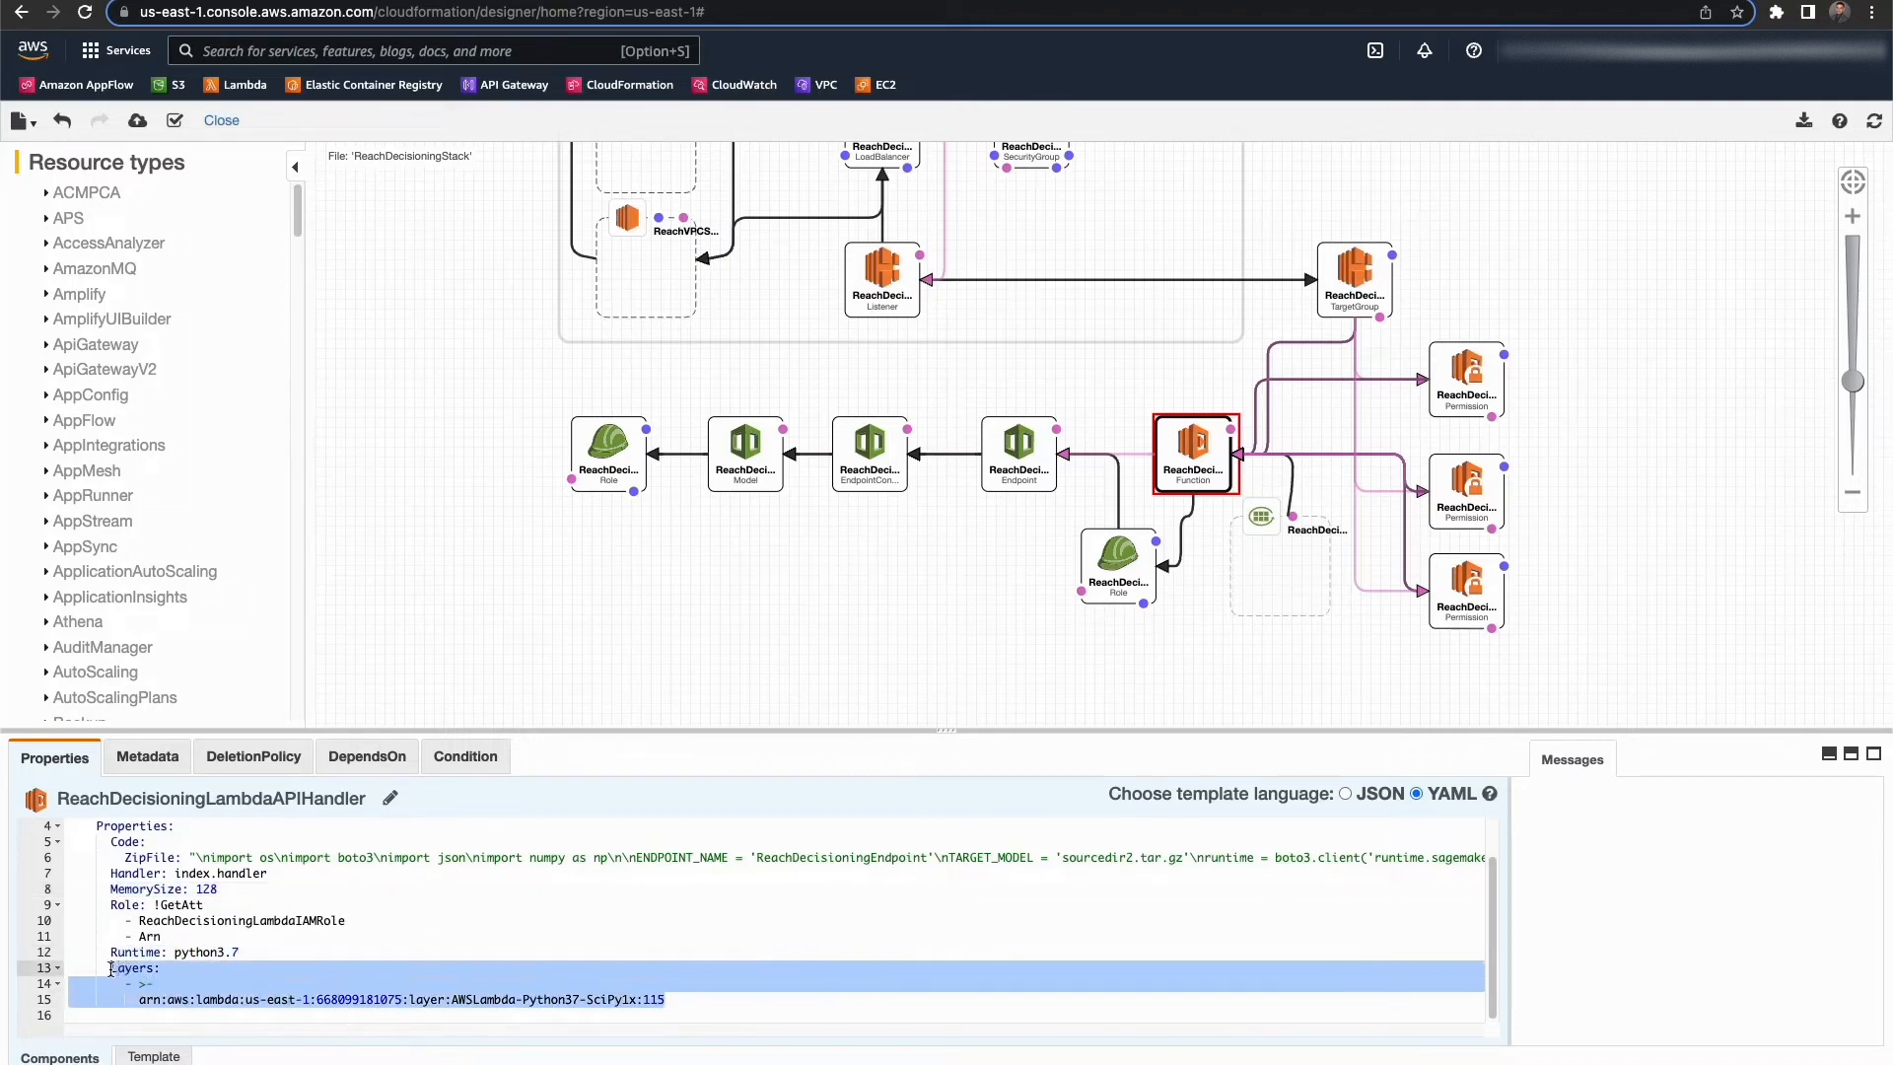
Inspect the ReachDecisioningLambdaIAMRole attached to the API handler function, highlighting its sagemaker.amazonaws.com service principal
click(382, 918)
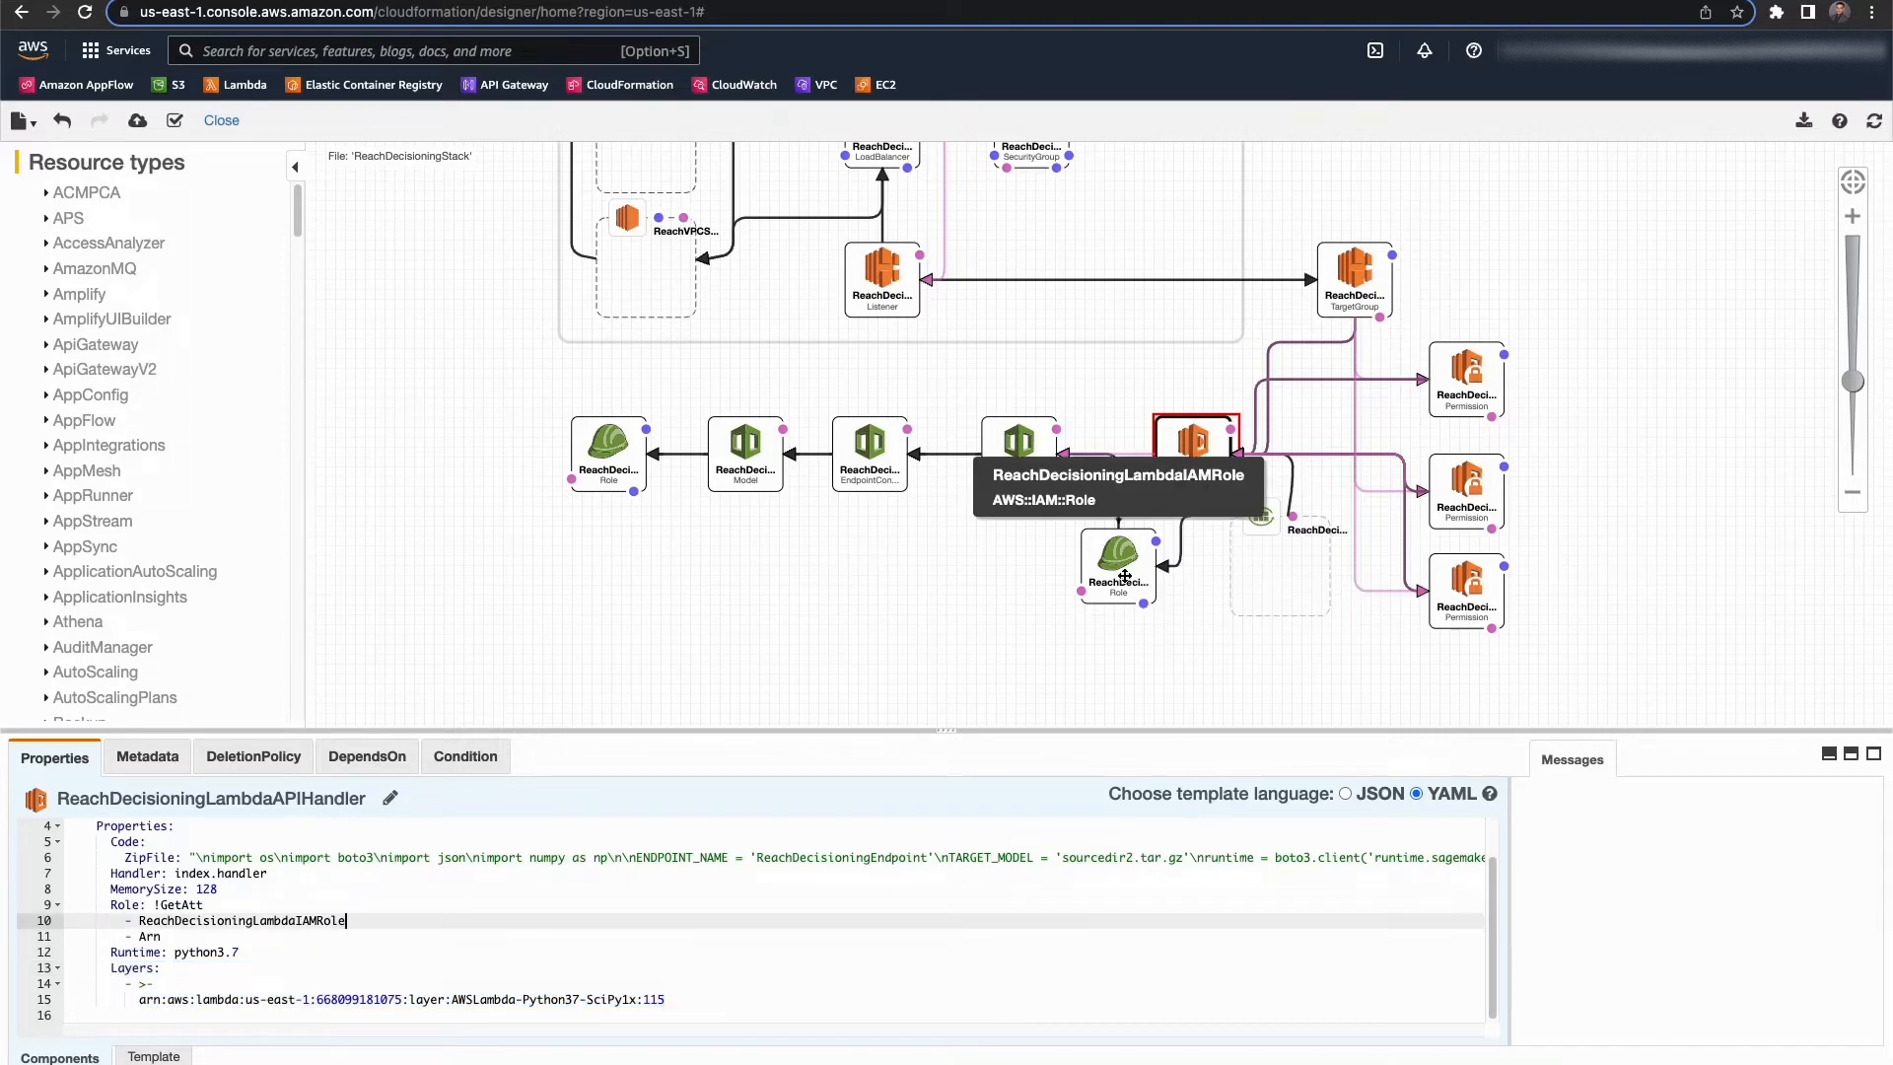
click(1106, 552)
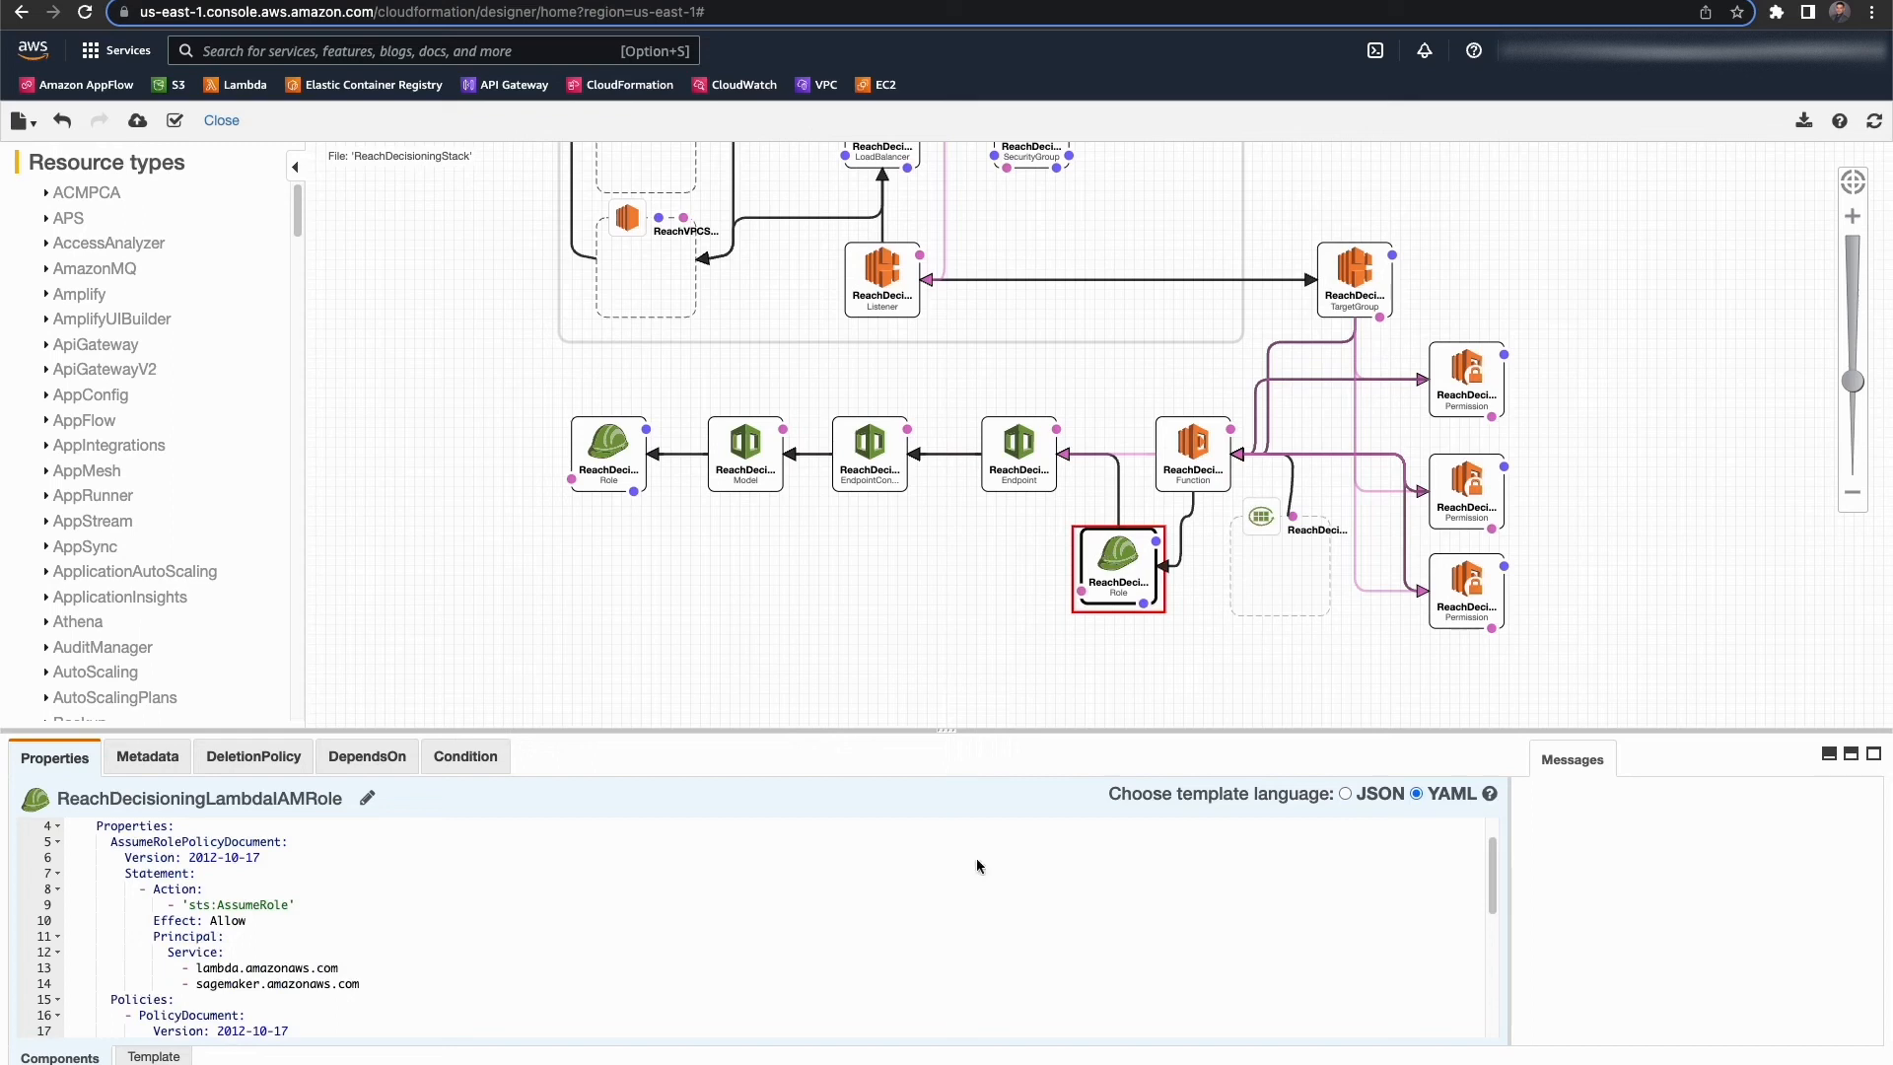
drag(360, 984, 179, 986)
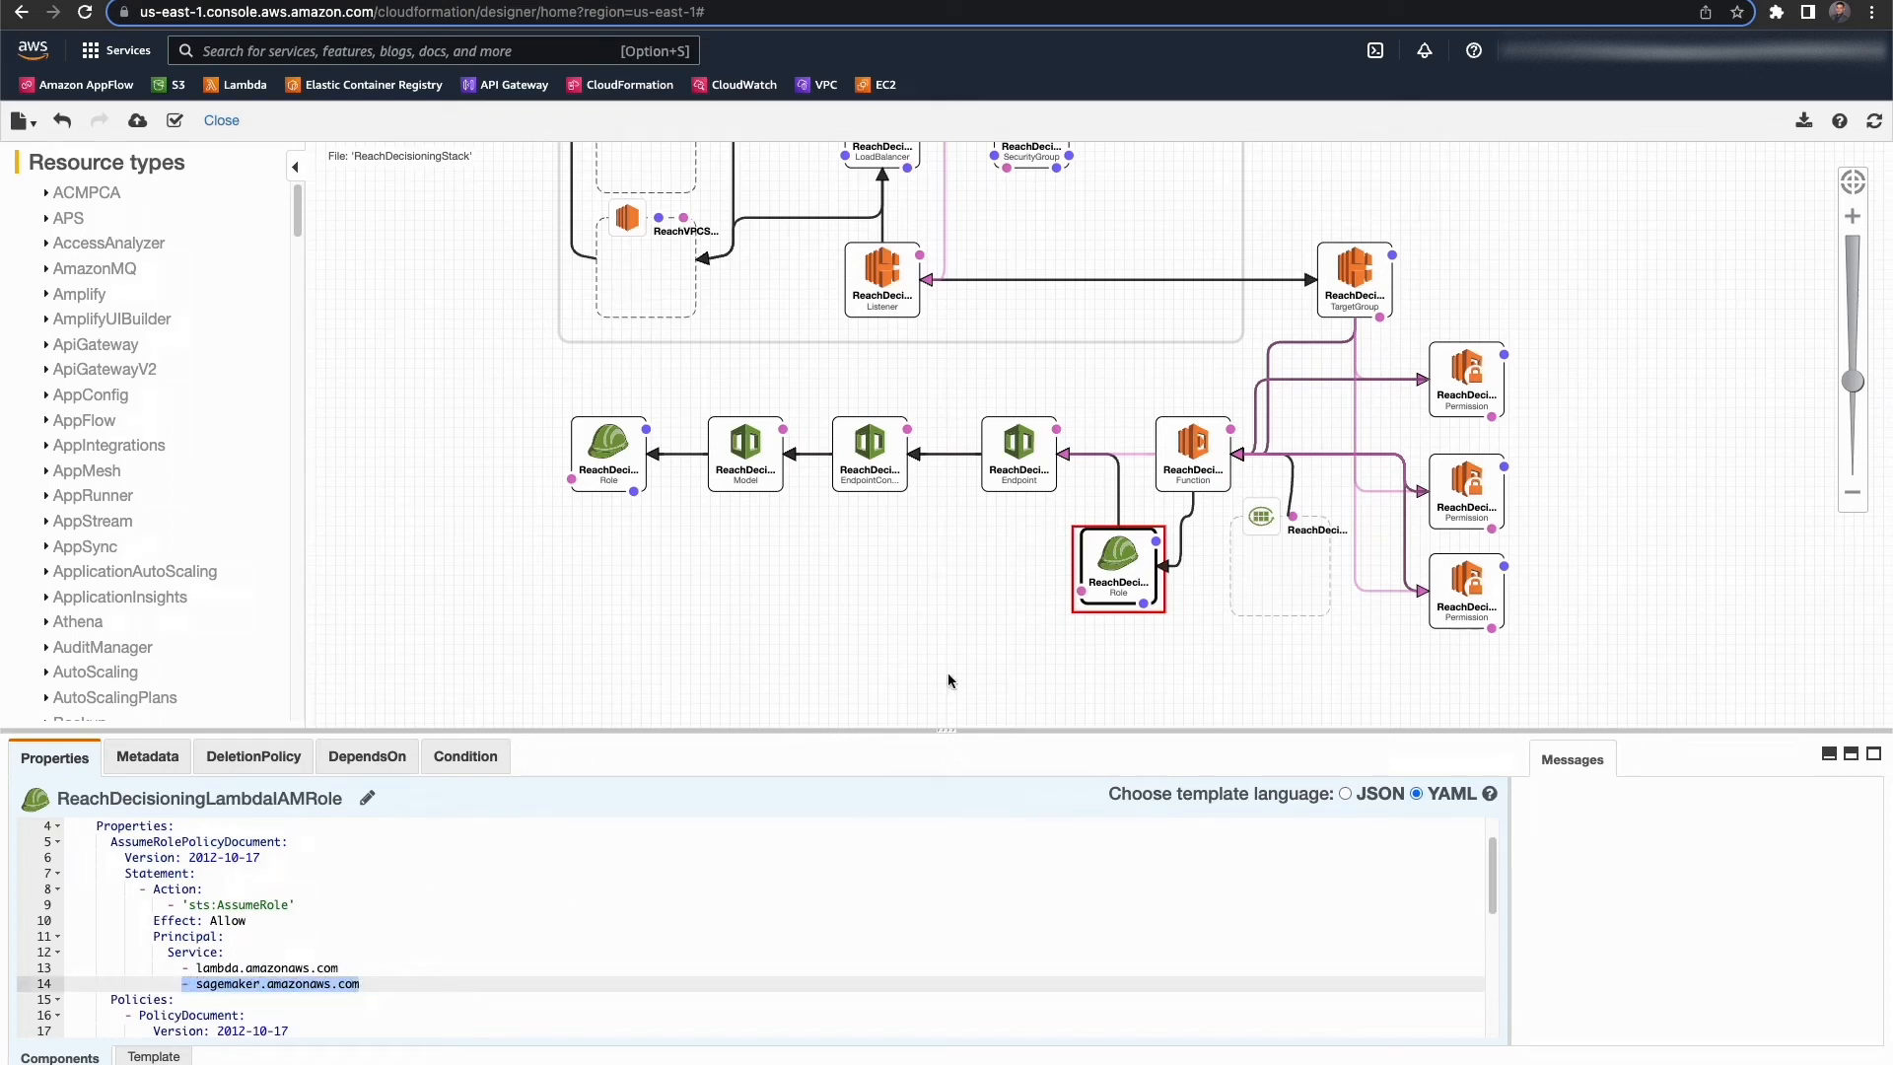
Inspect the SageMaker endpoint, endpoint configuration, sample model and SageMaker IAM role, highlighting the model's Image and ModelDataUrl lines
click(1021, 463)
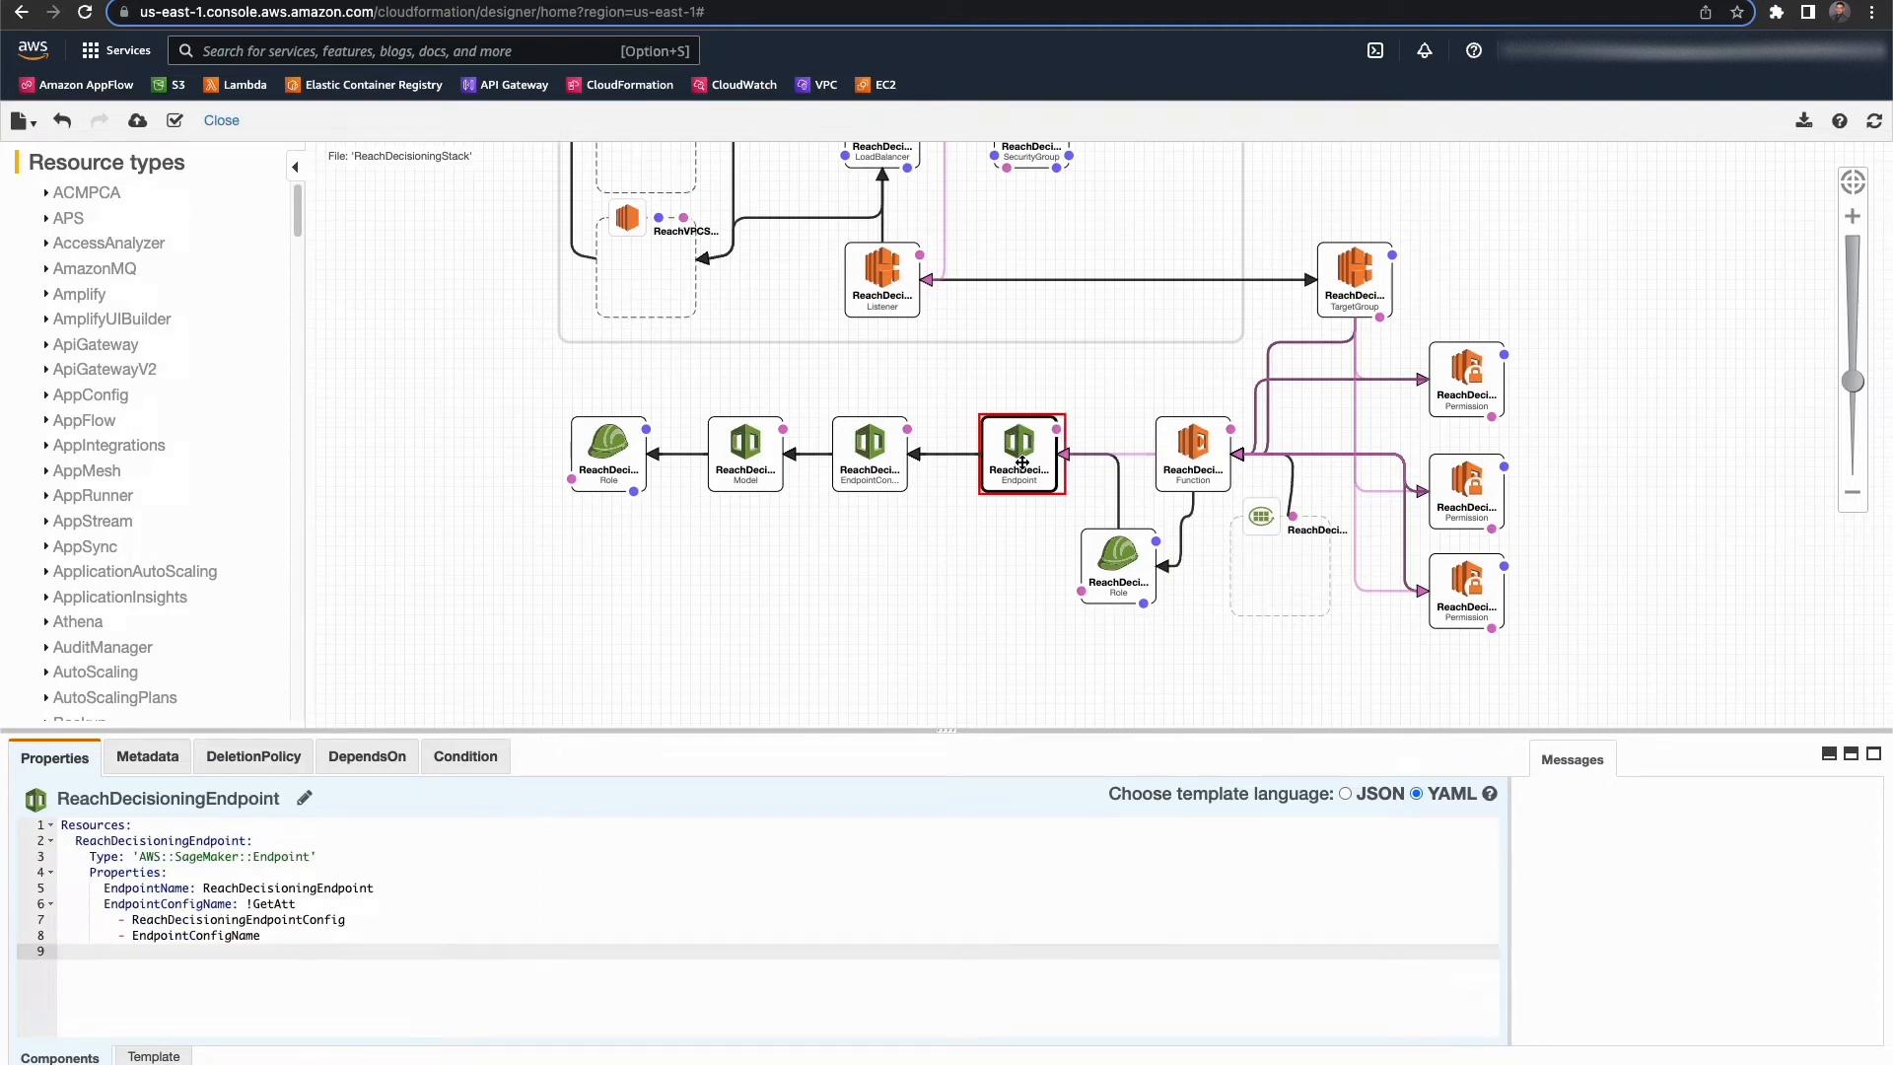
click(865, 460)
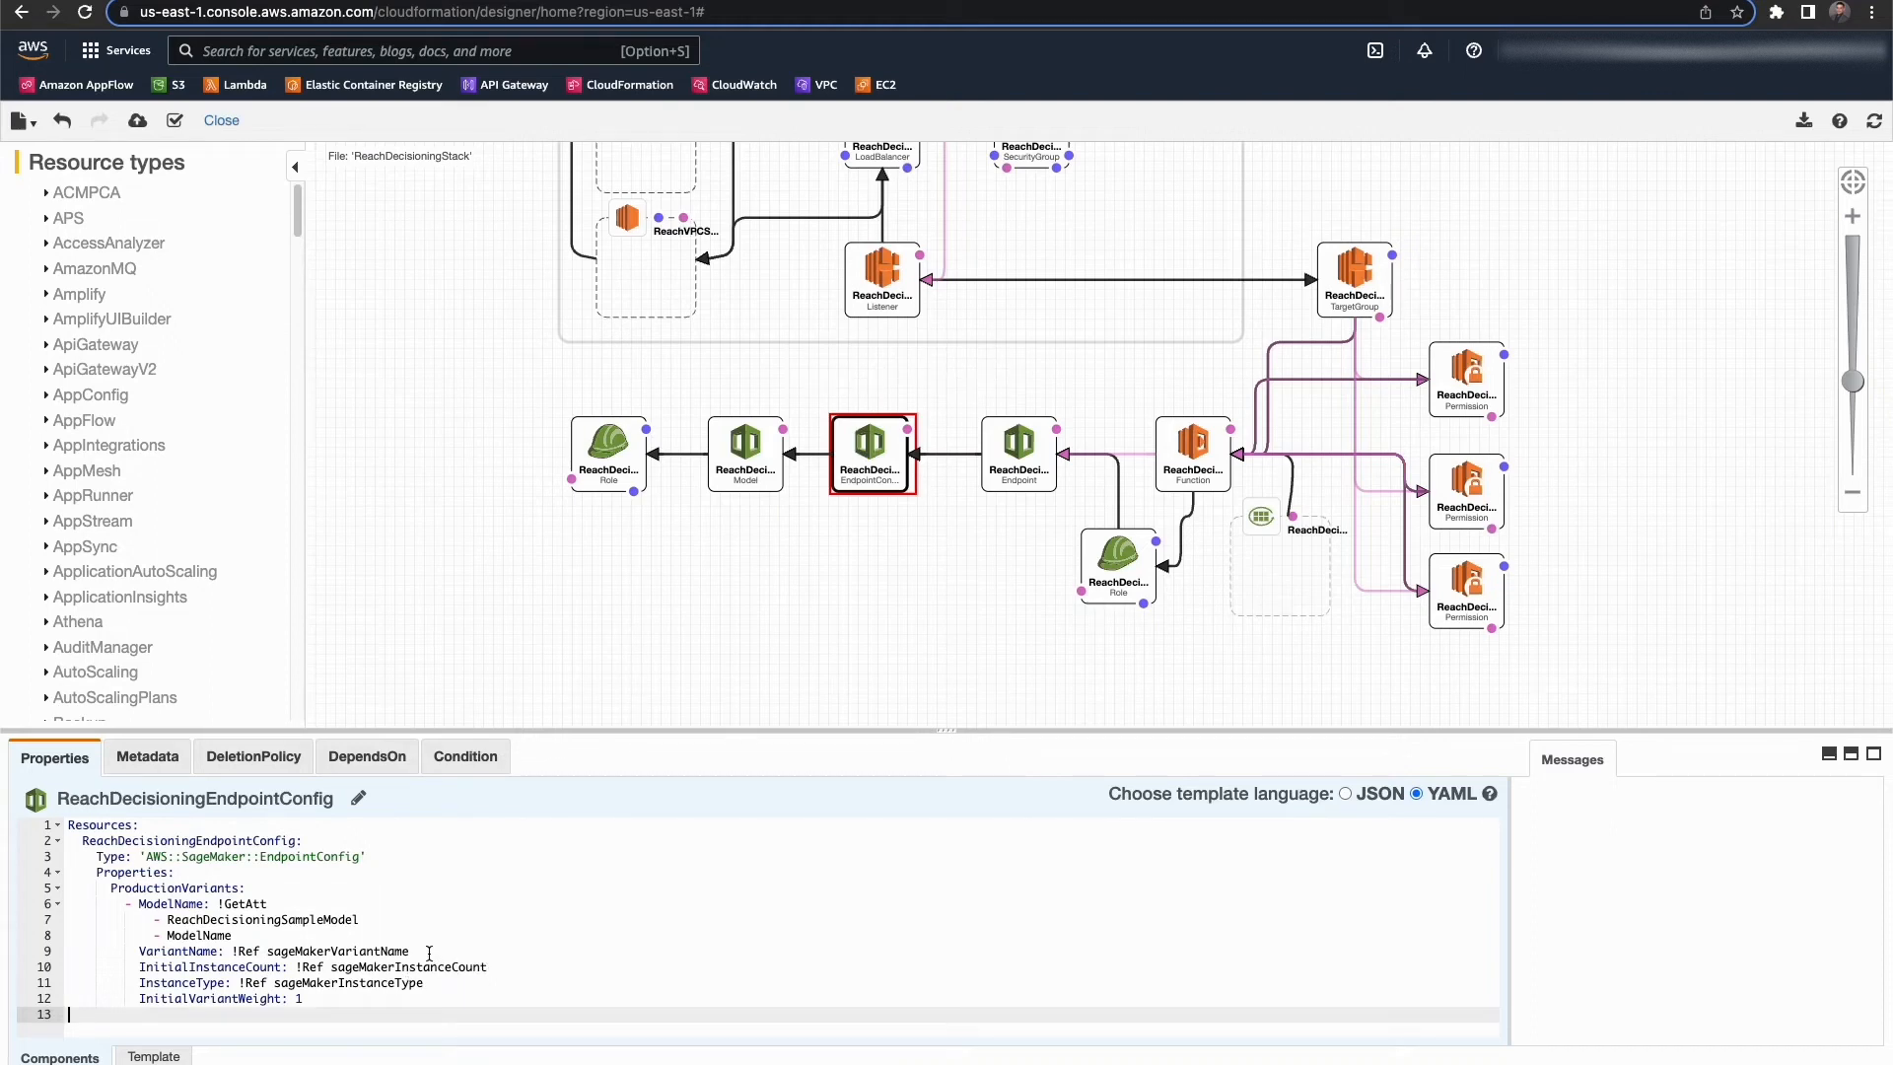
click(735, 455)
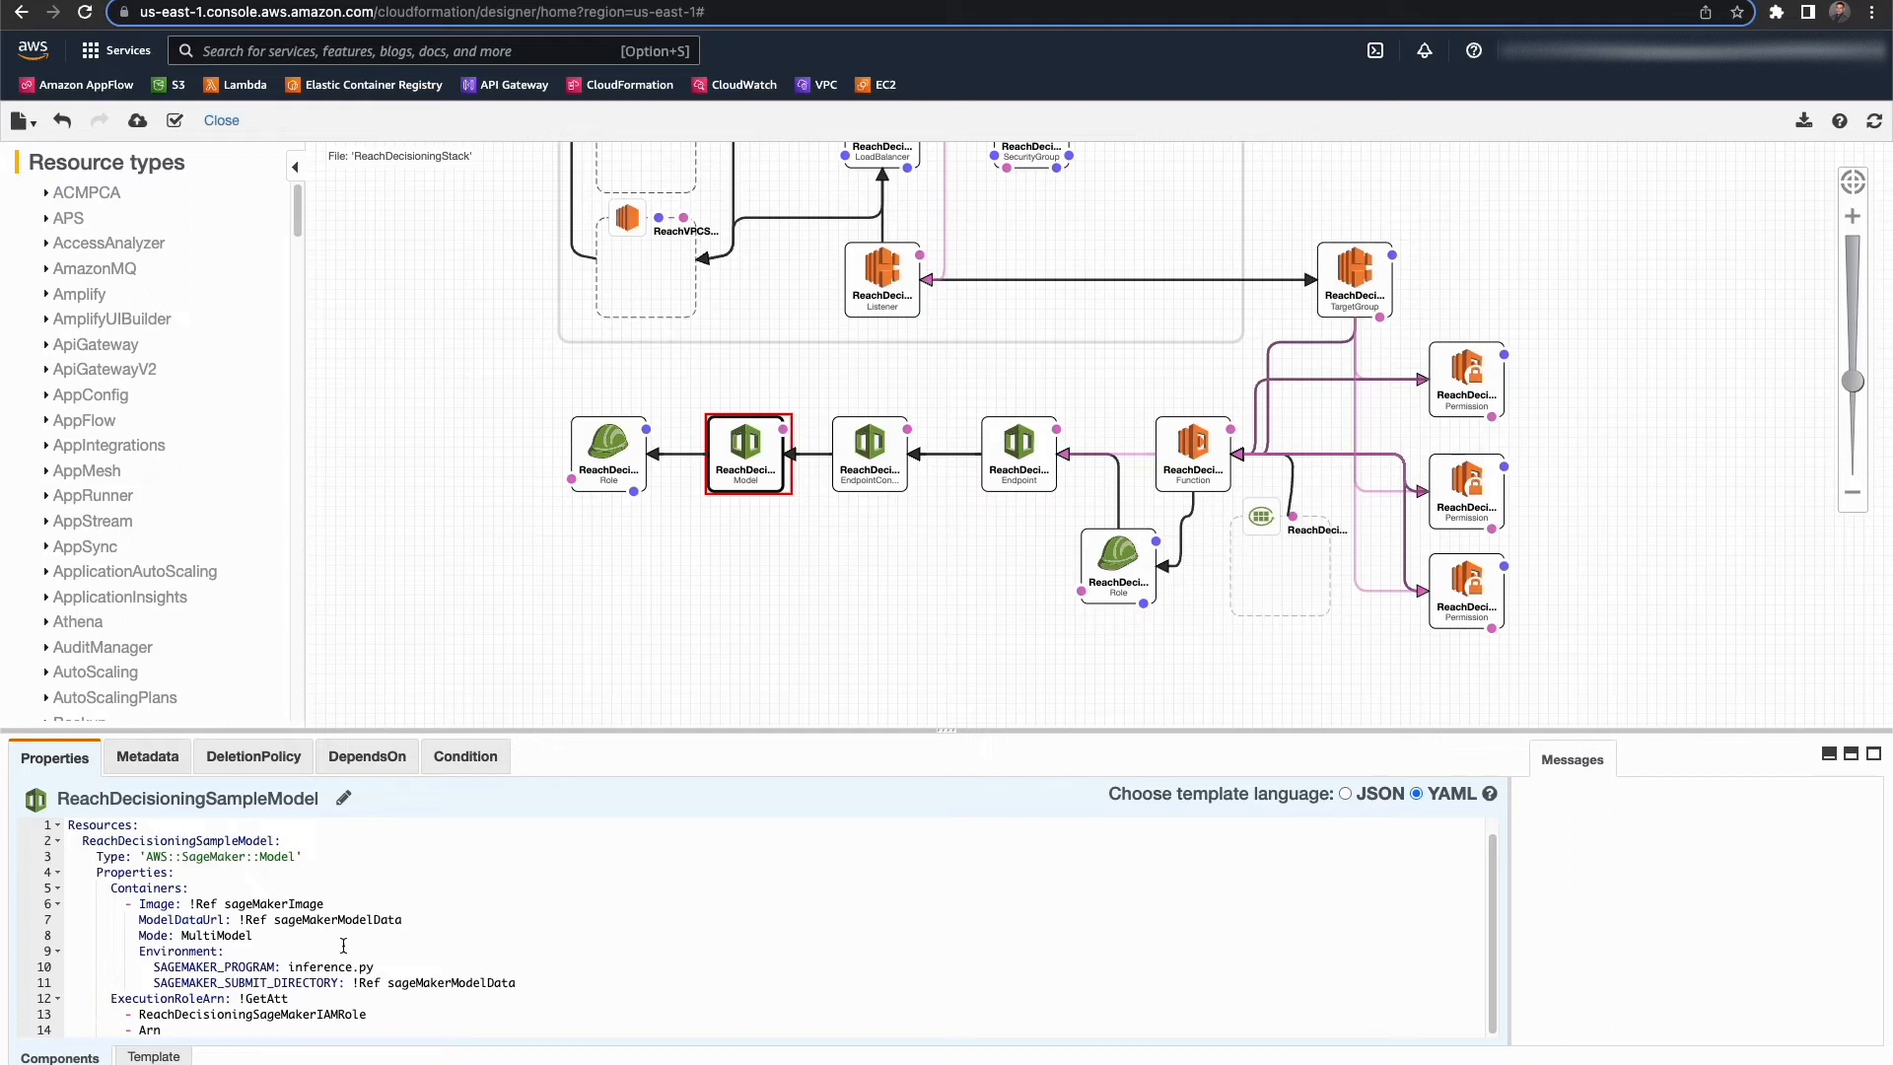
drag(404, 918, 22, 899)
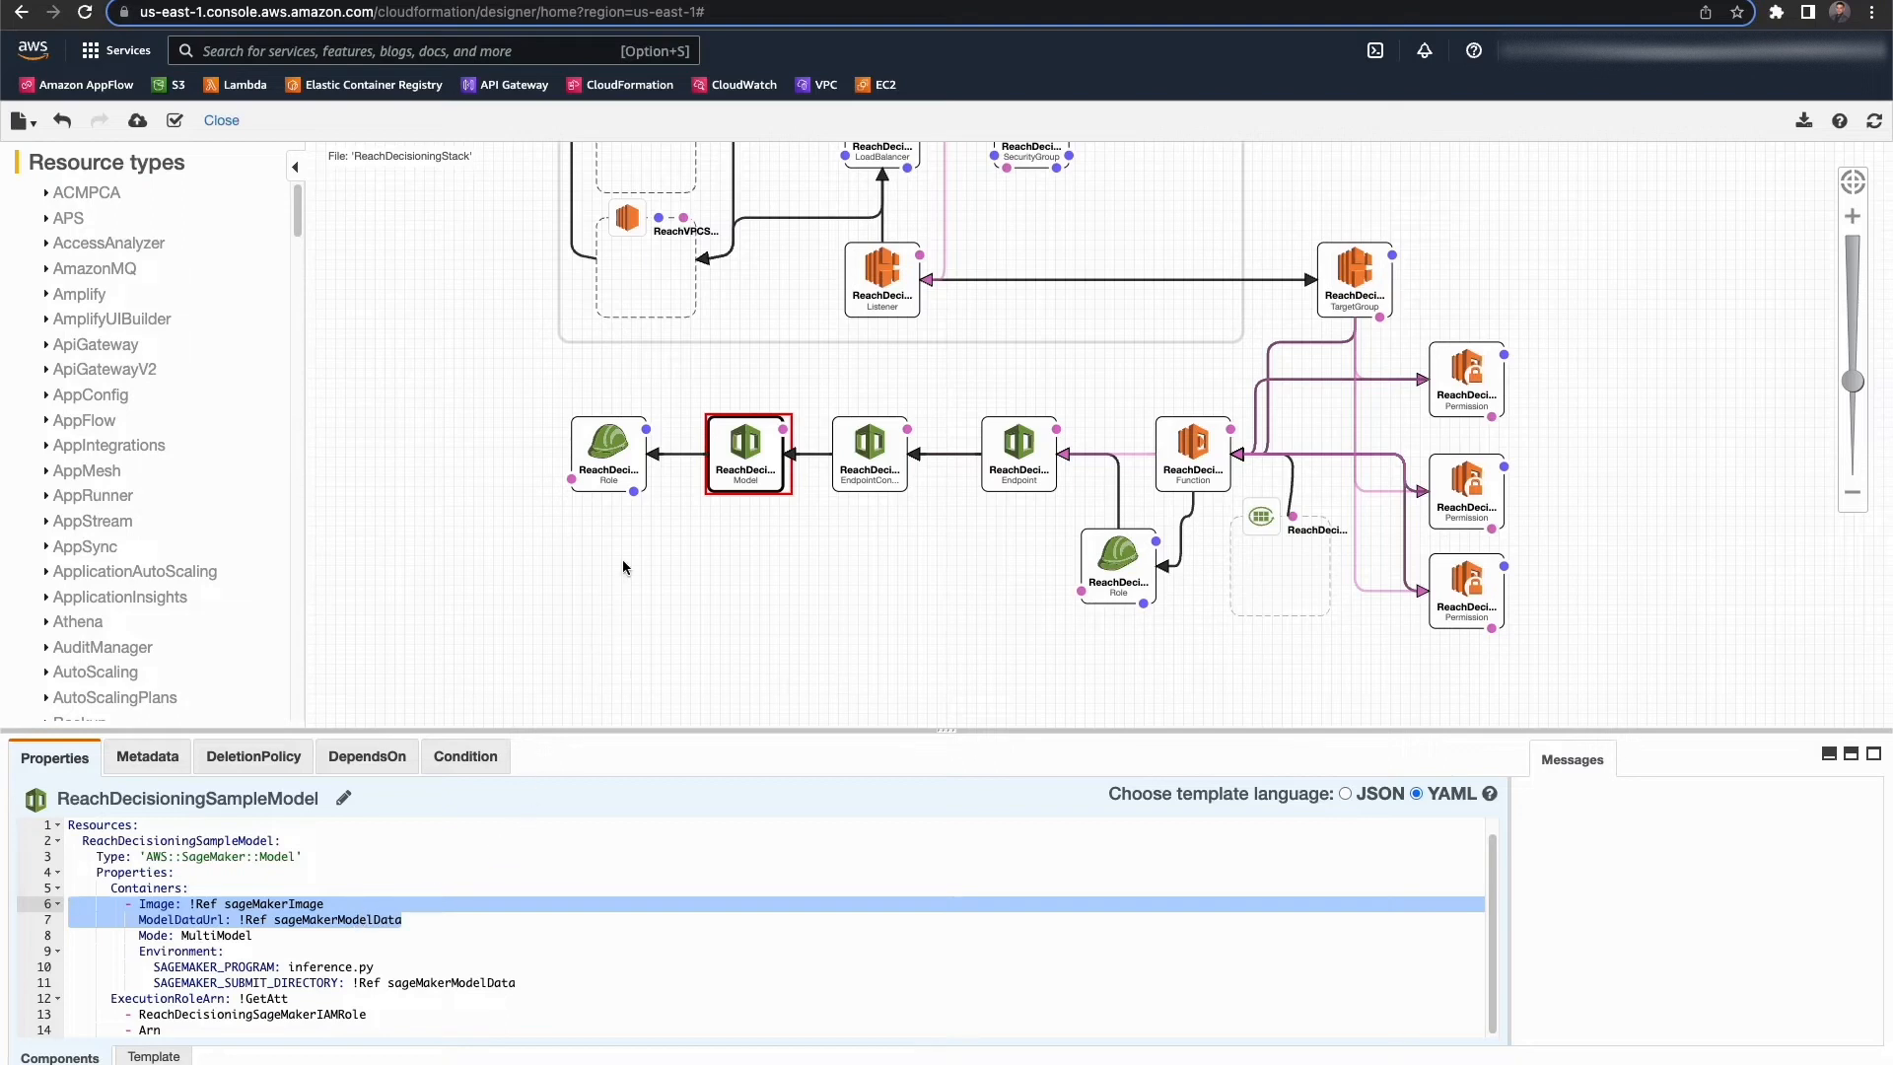
click(608, 465)
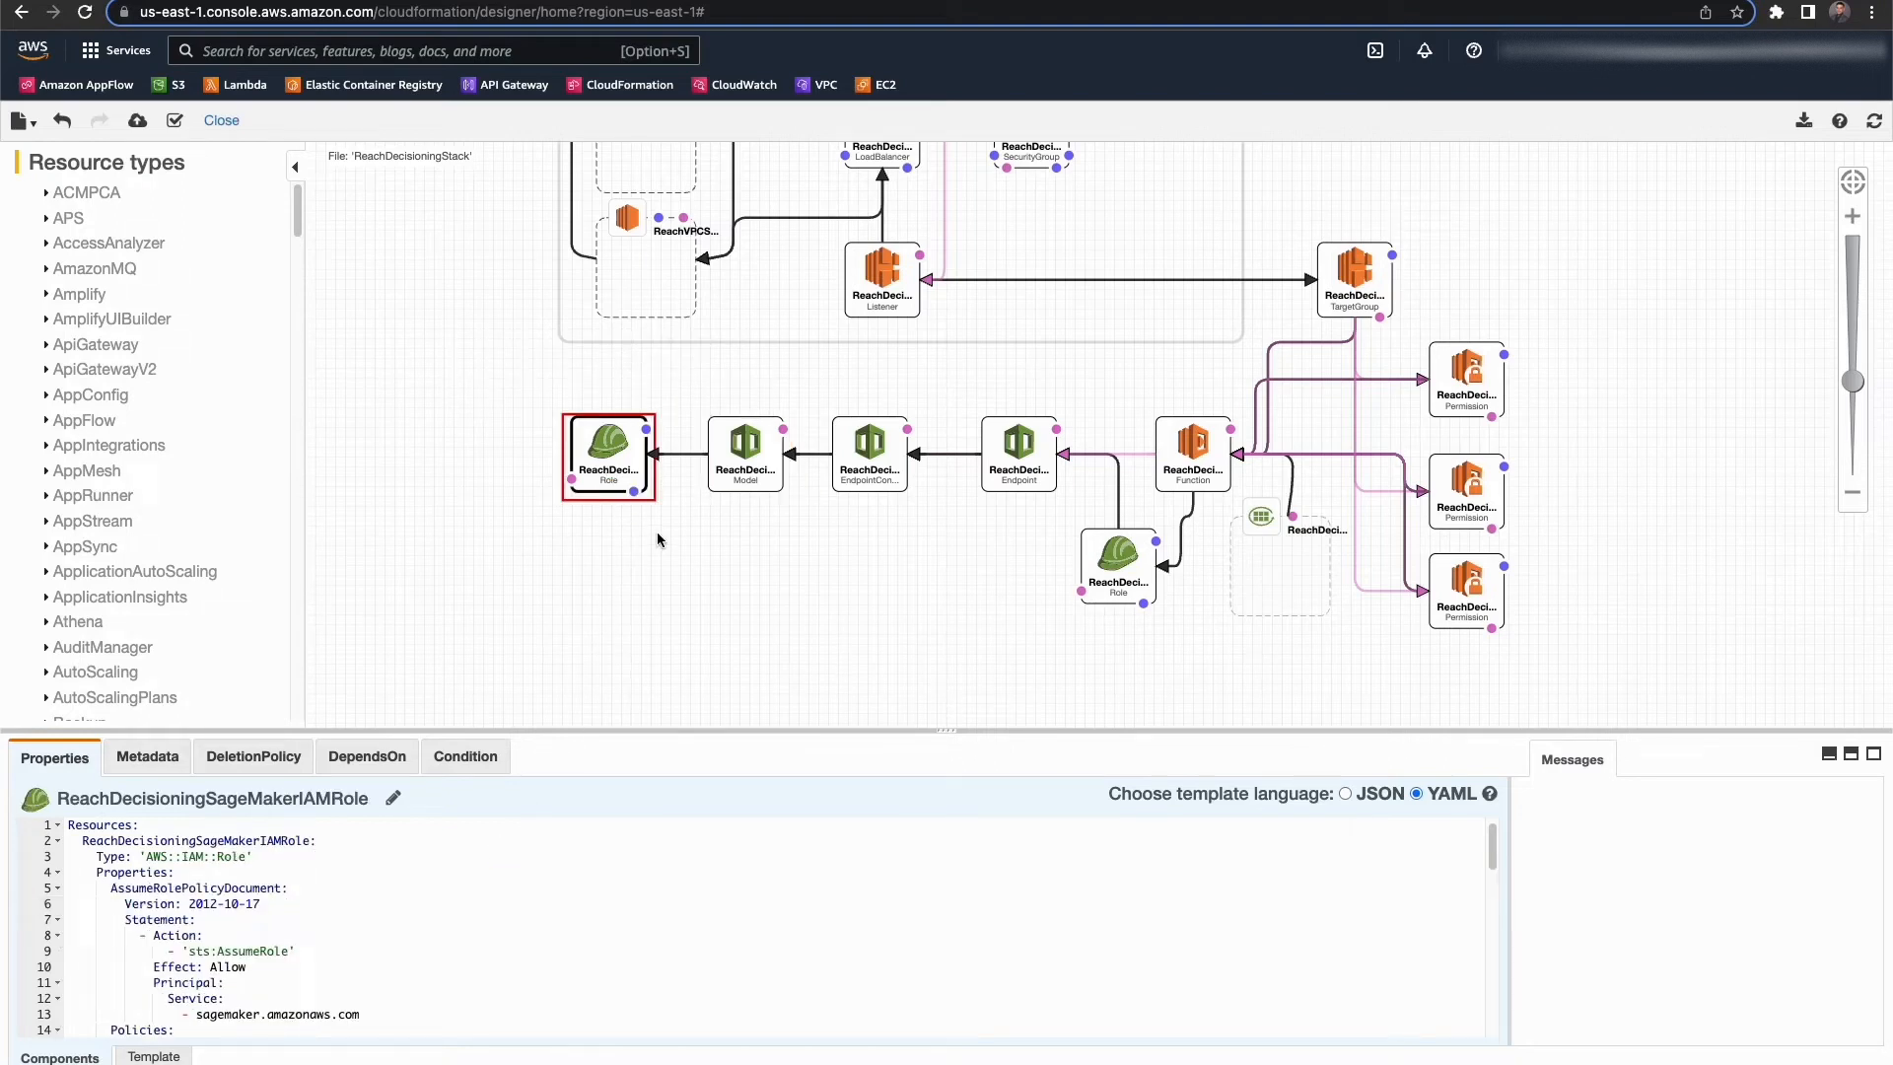
View the complete stack diagram with its template parameters, and check the resource creation progress of Reach-Decision-Engine-Dev
scroll(680, 512, down, 3)
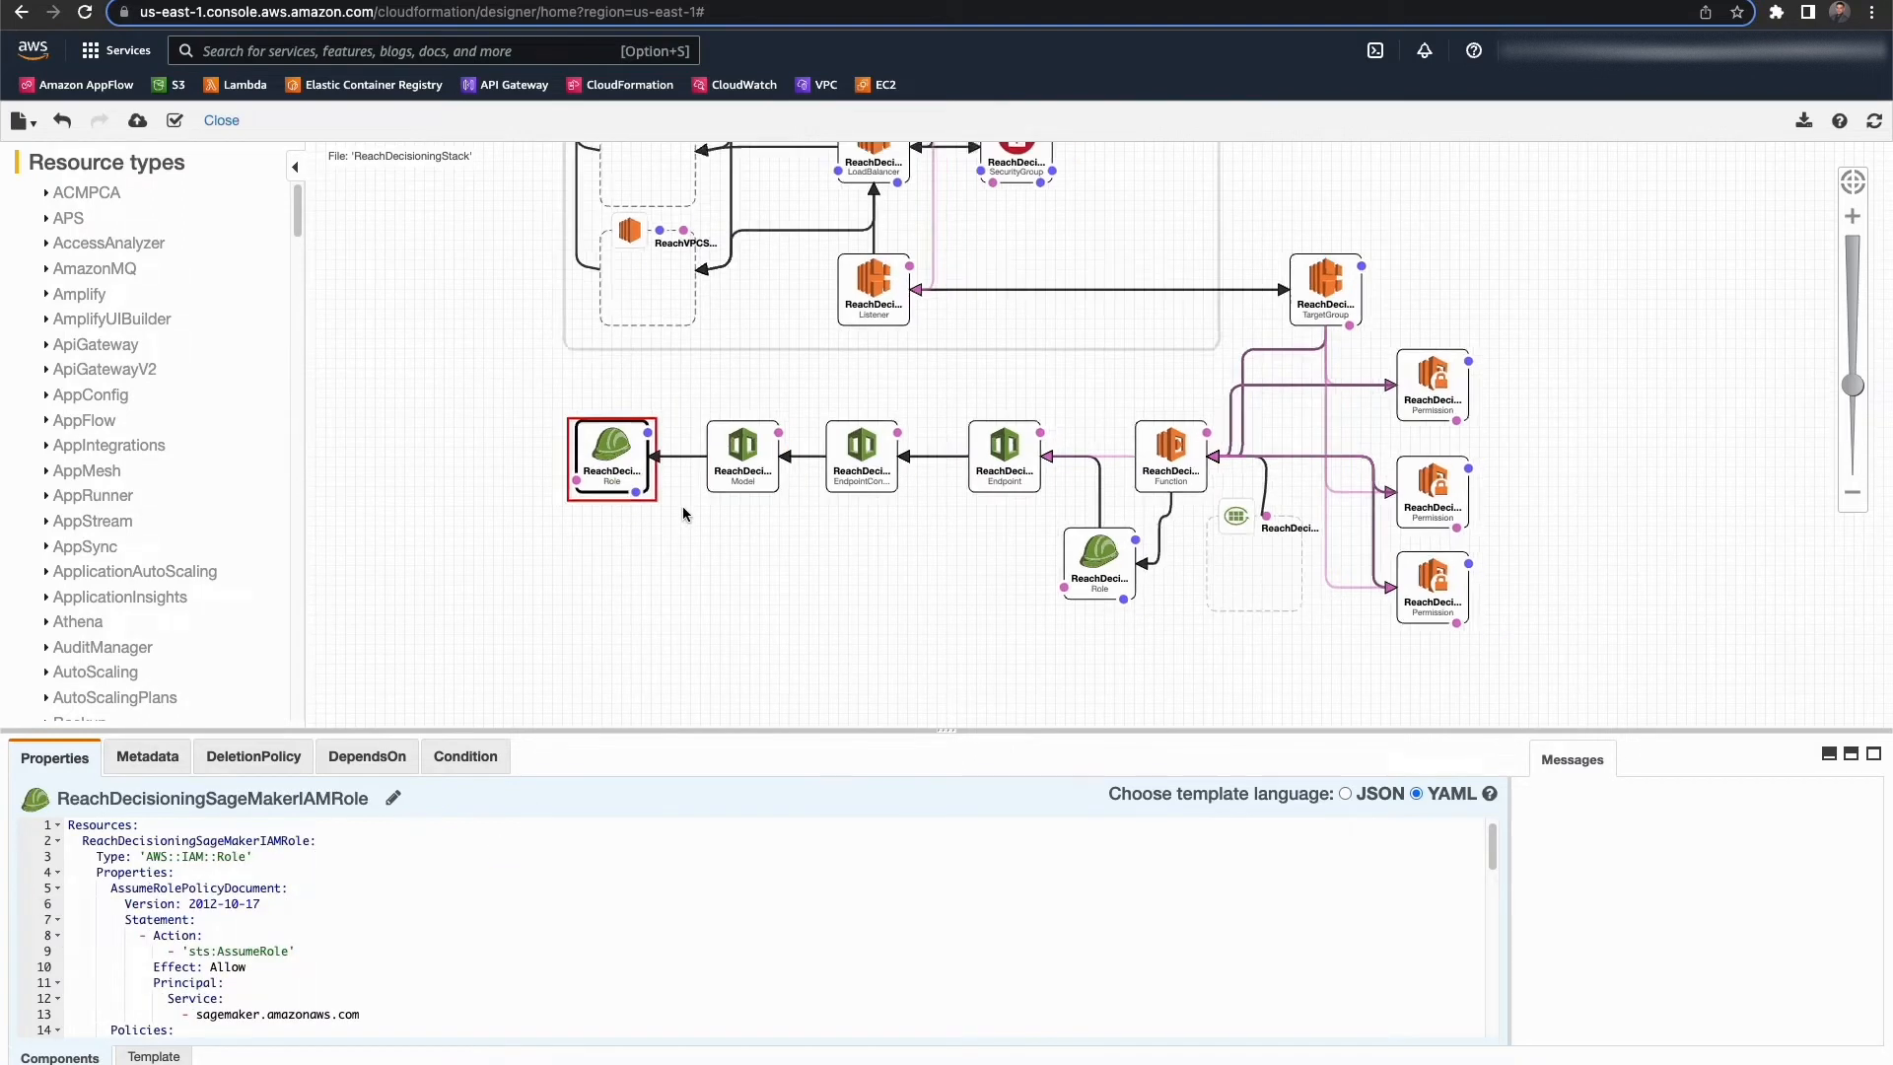
click(517, 392)
drag(518, 387, 540, 502)
scroll(516, 484, down, 2)
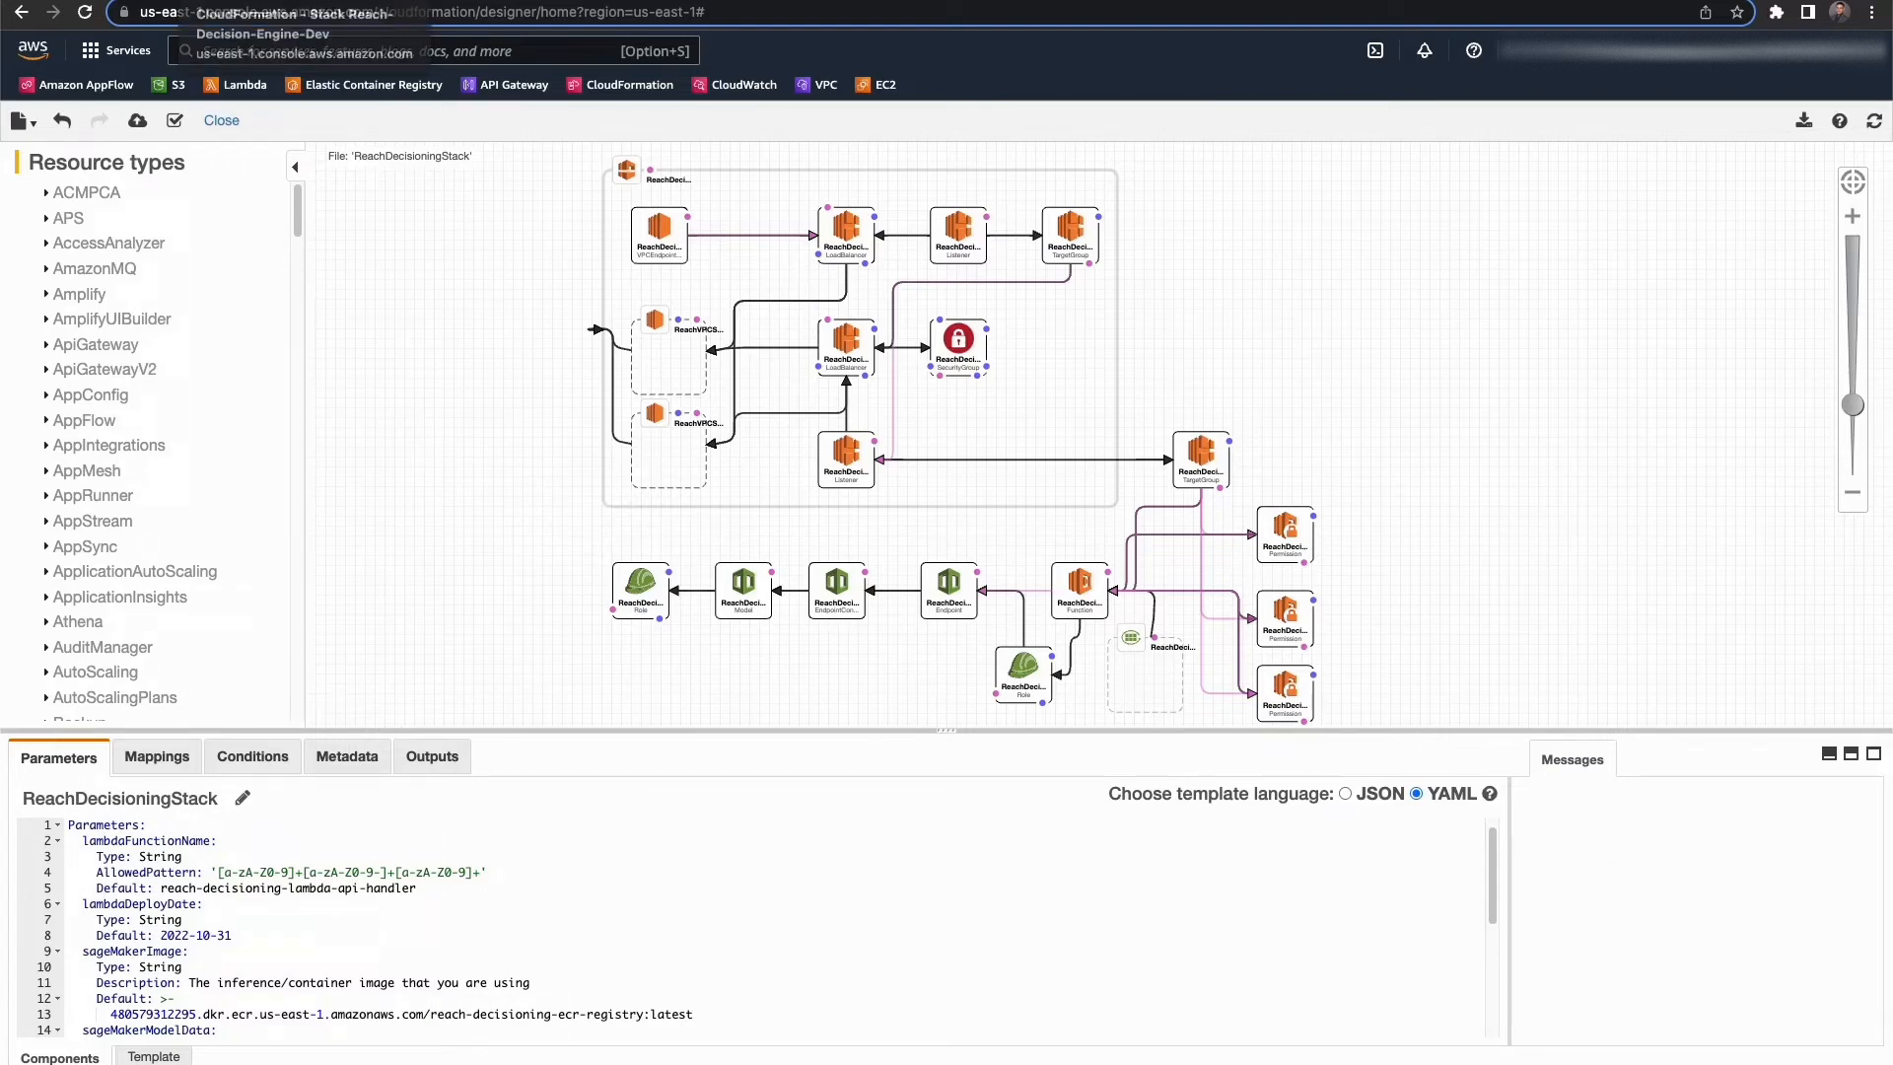
click(266, 0)
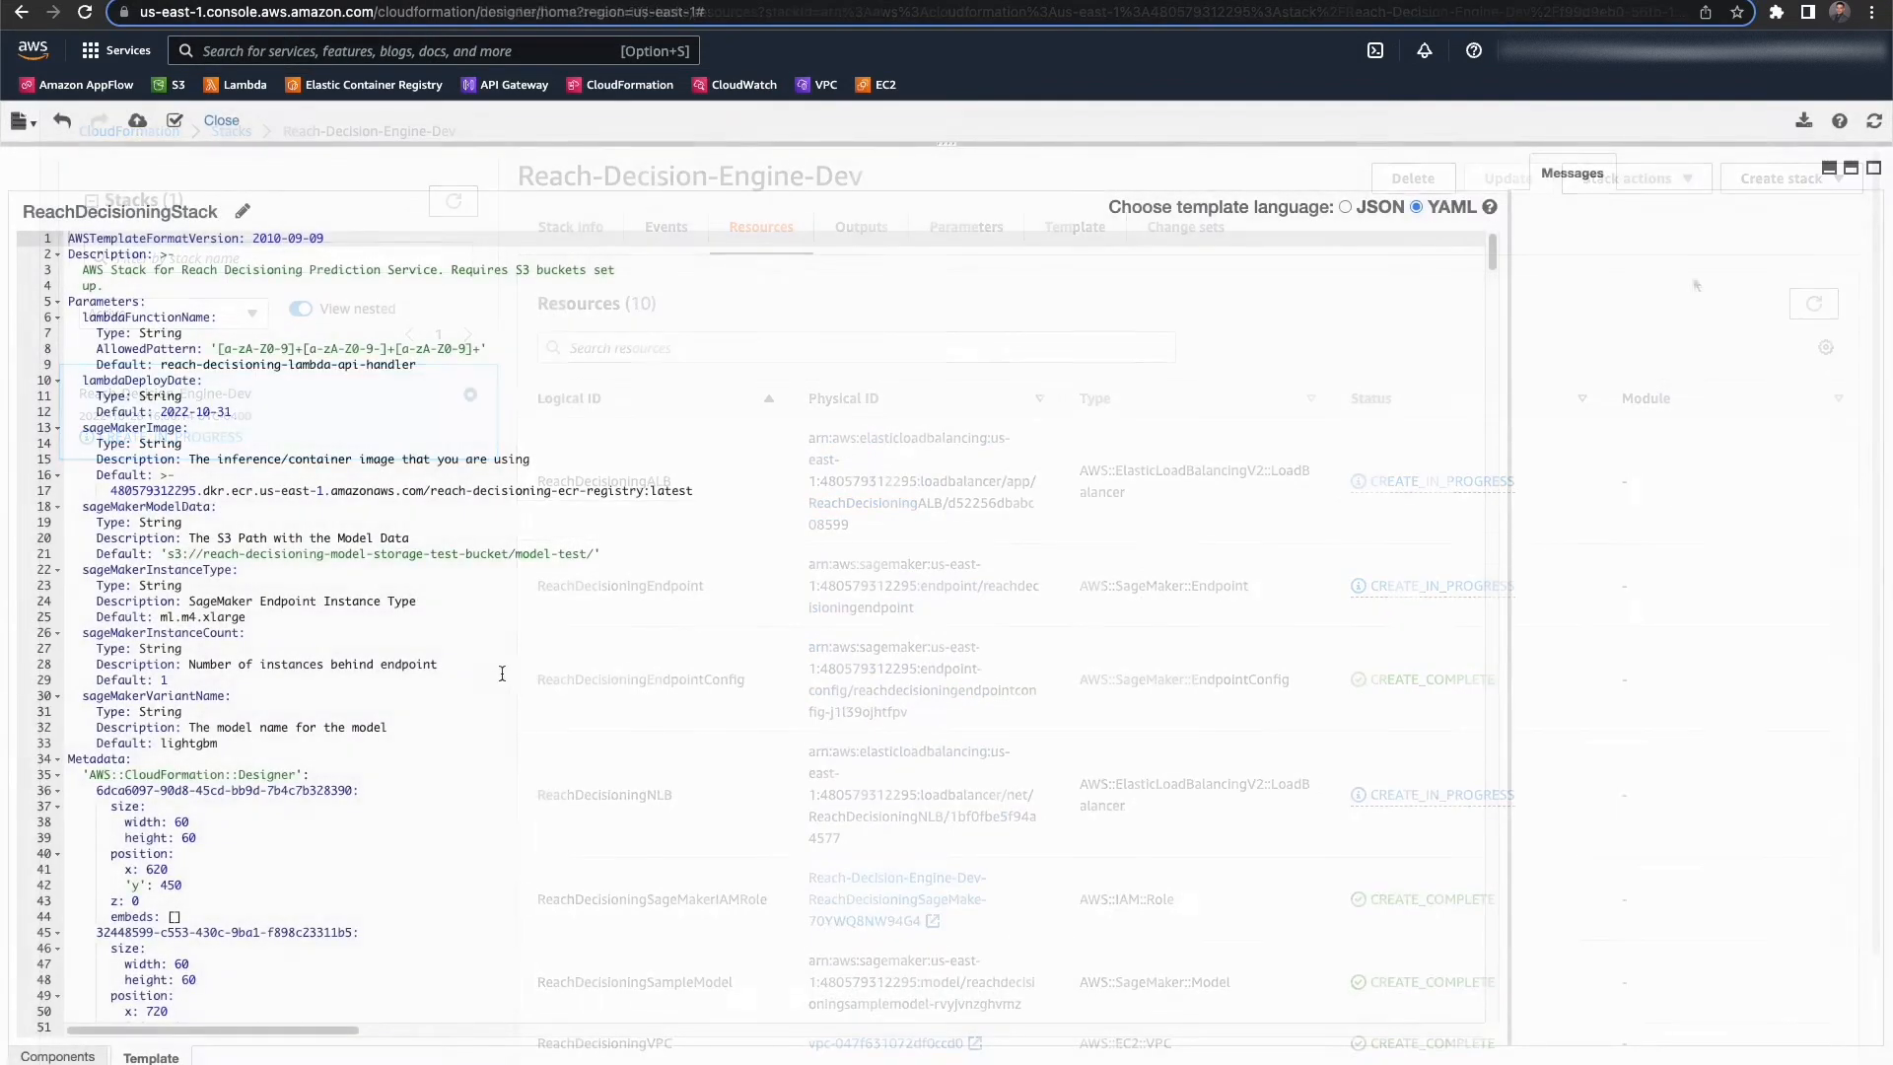
Read through the full ReachDecisioningStack YAML template, from its parameters to the IAM roles and load balancer resources
scroll(257, 533, down, 6)
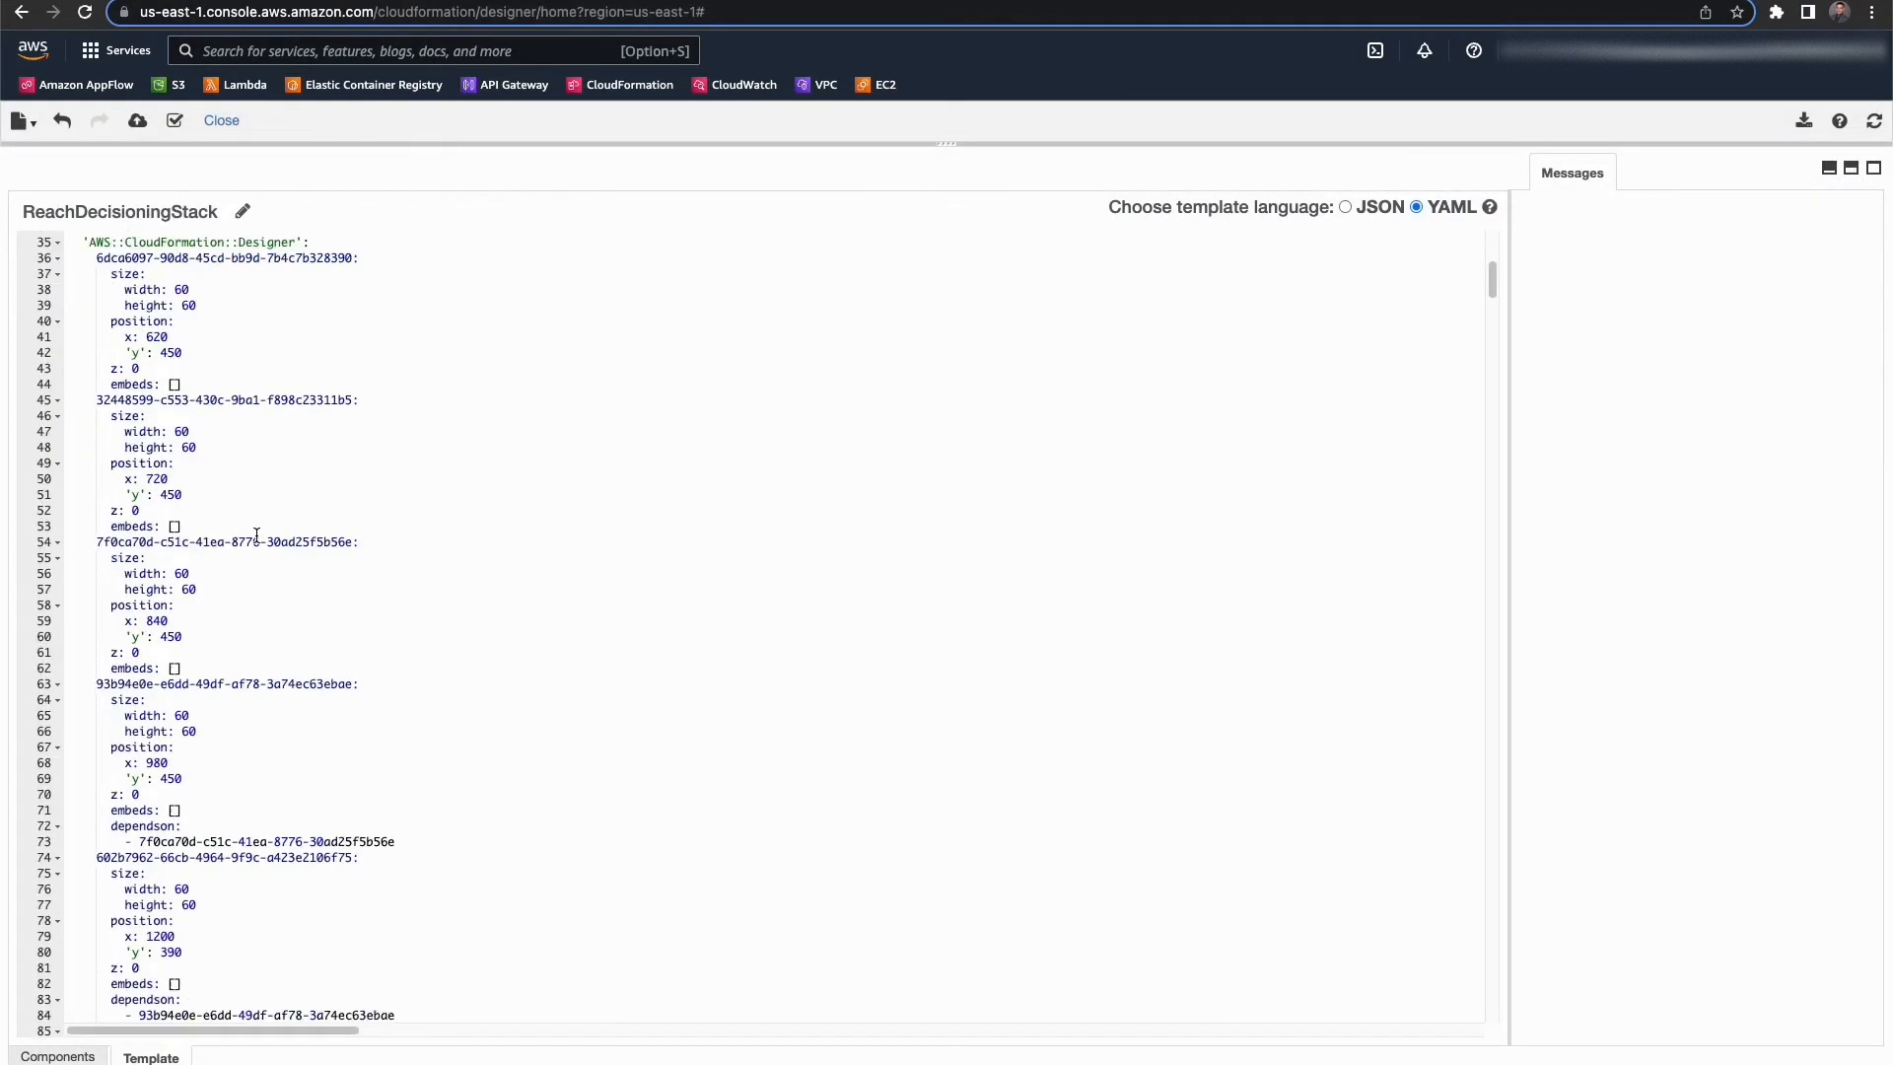
scroll(257, 545, down, 20)
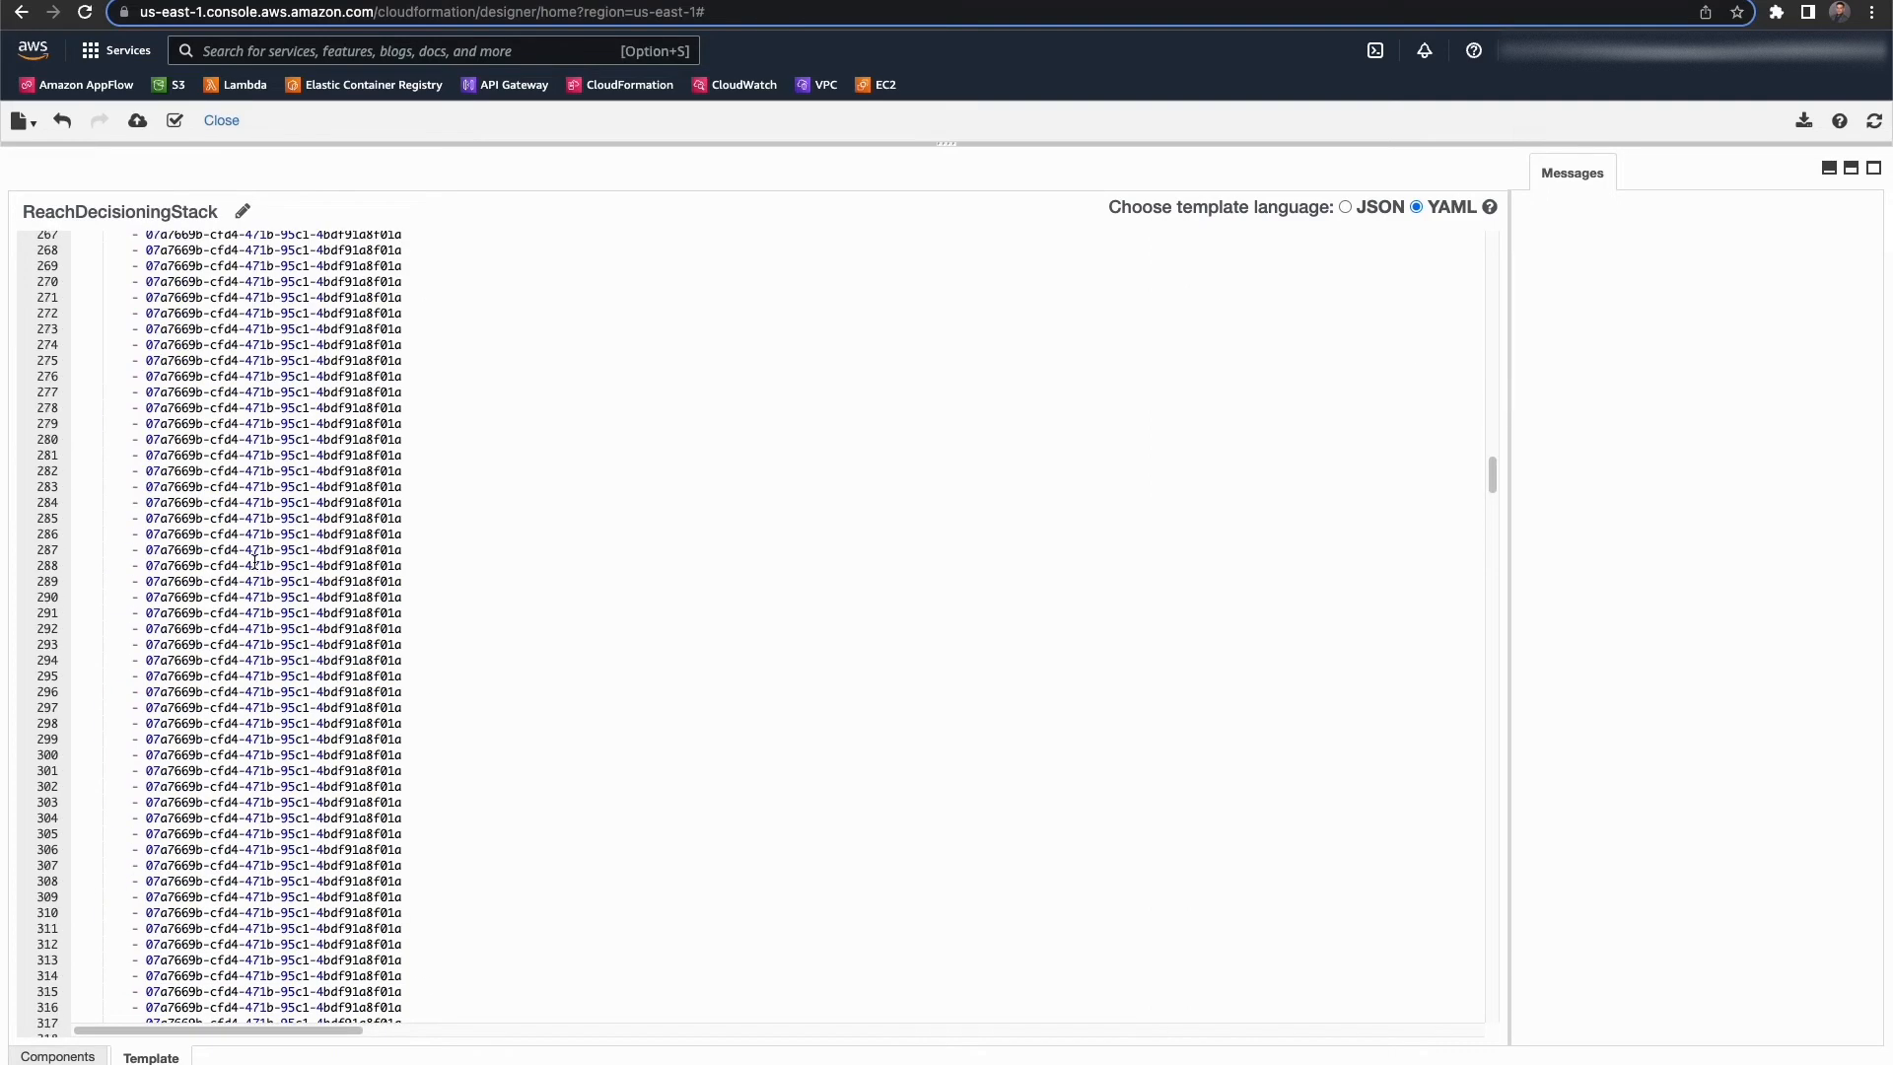
scroll(254, 562, down, 20)
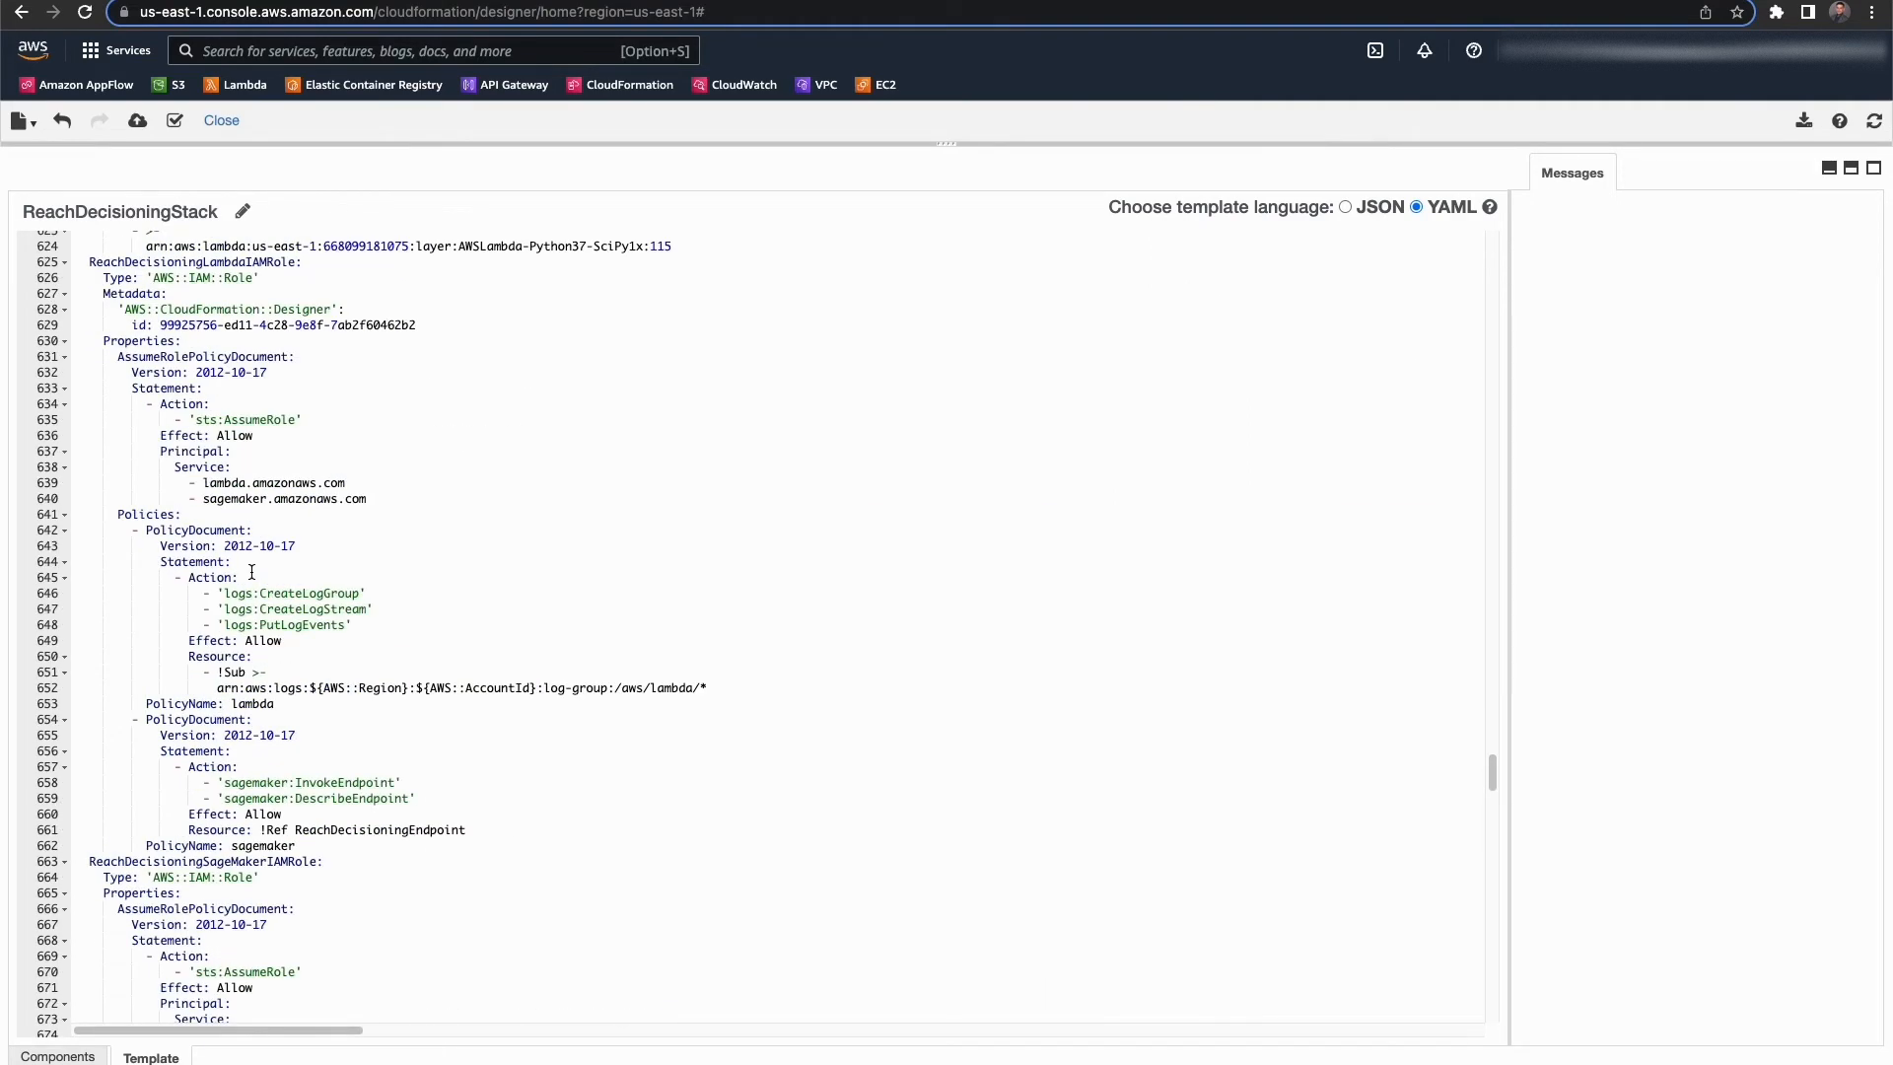
scroll(252, 578, up, 2)
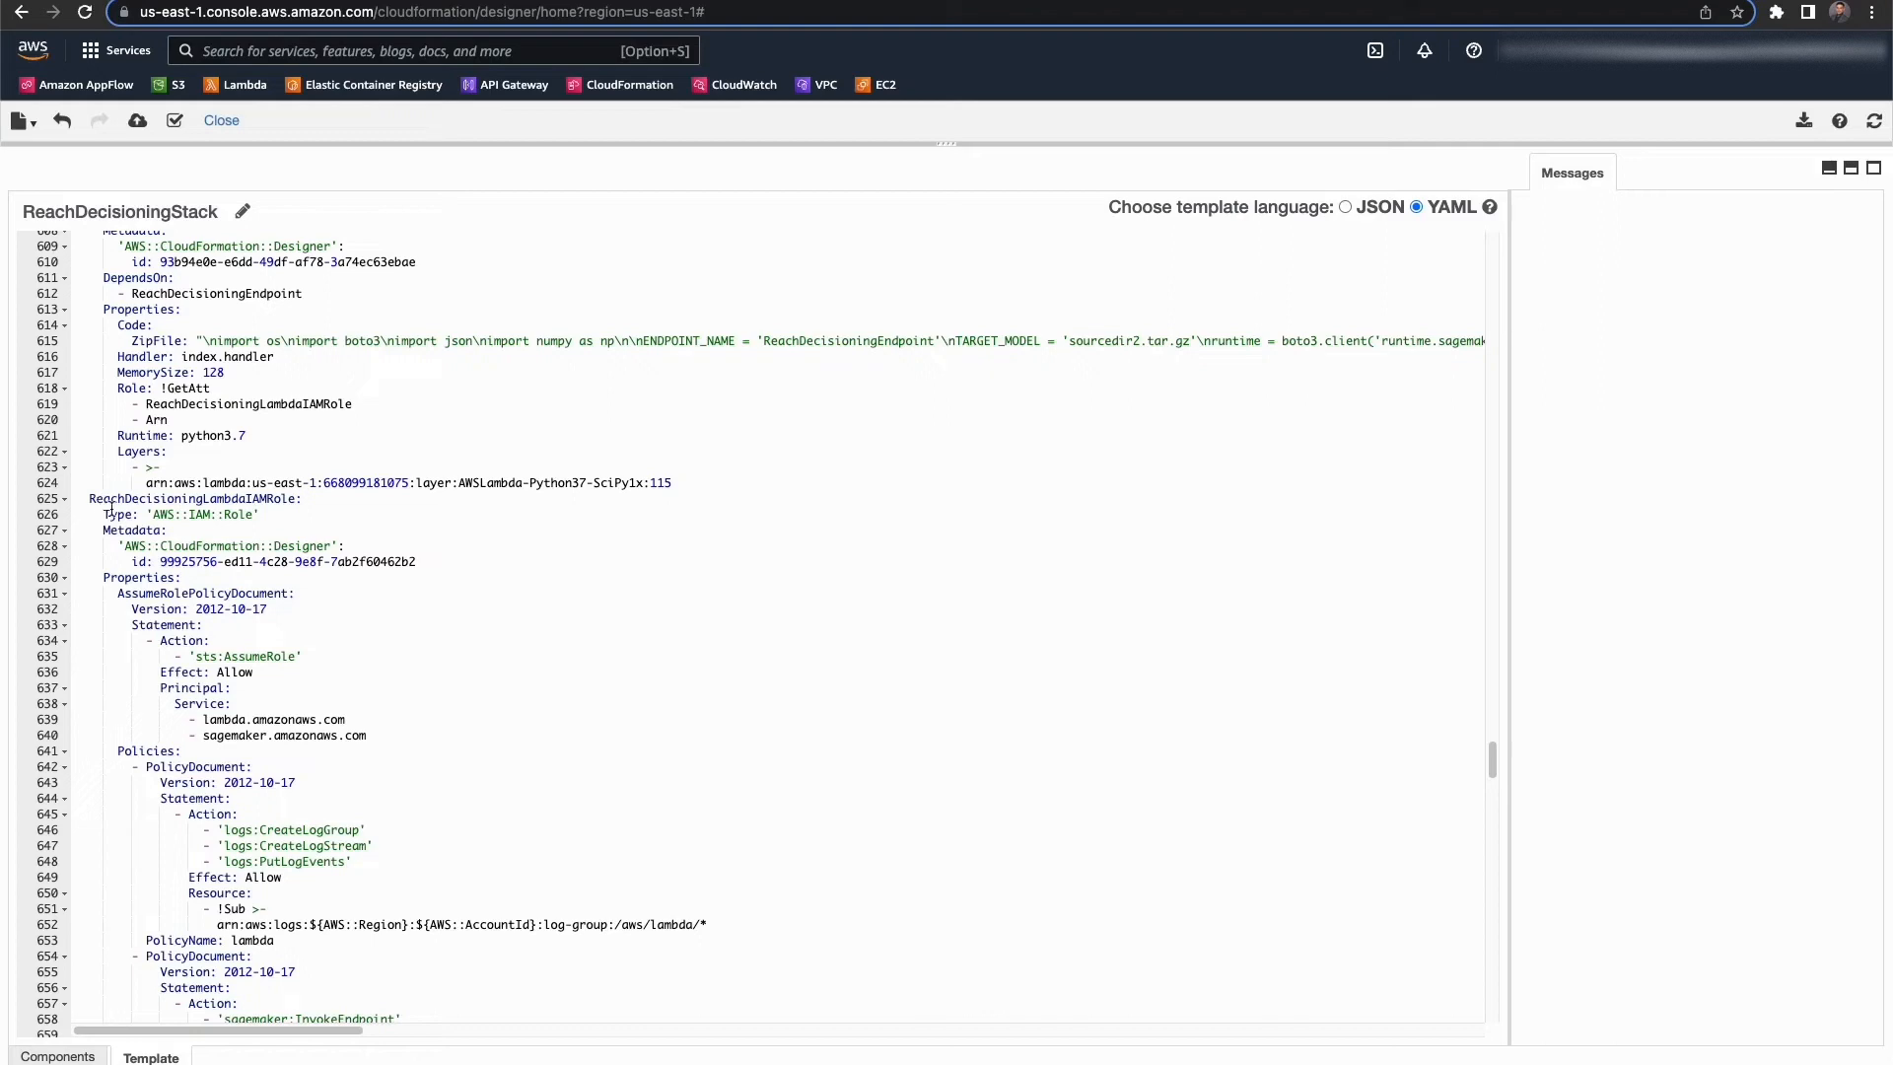
scroll(216, 651, down, 12)
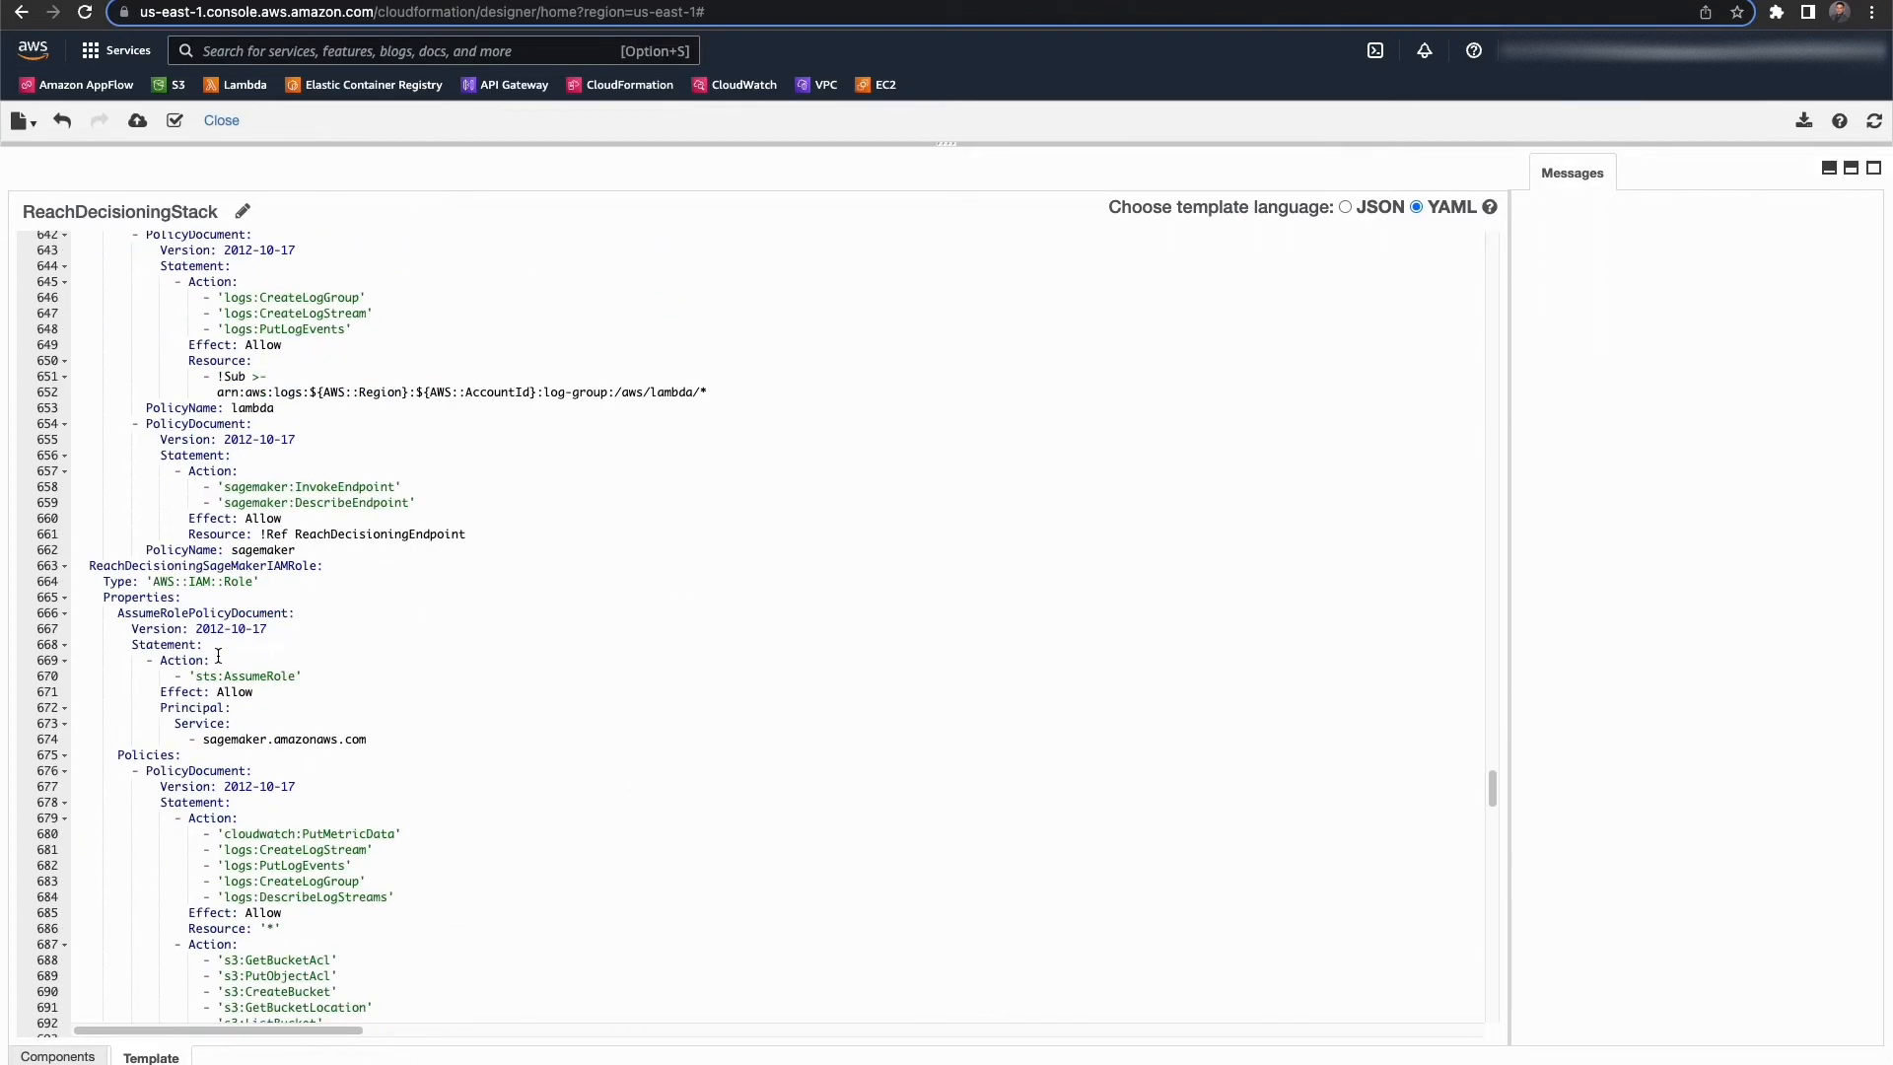
scroll(218, 656, down, 20)
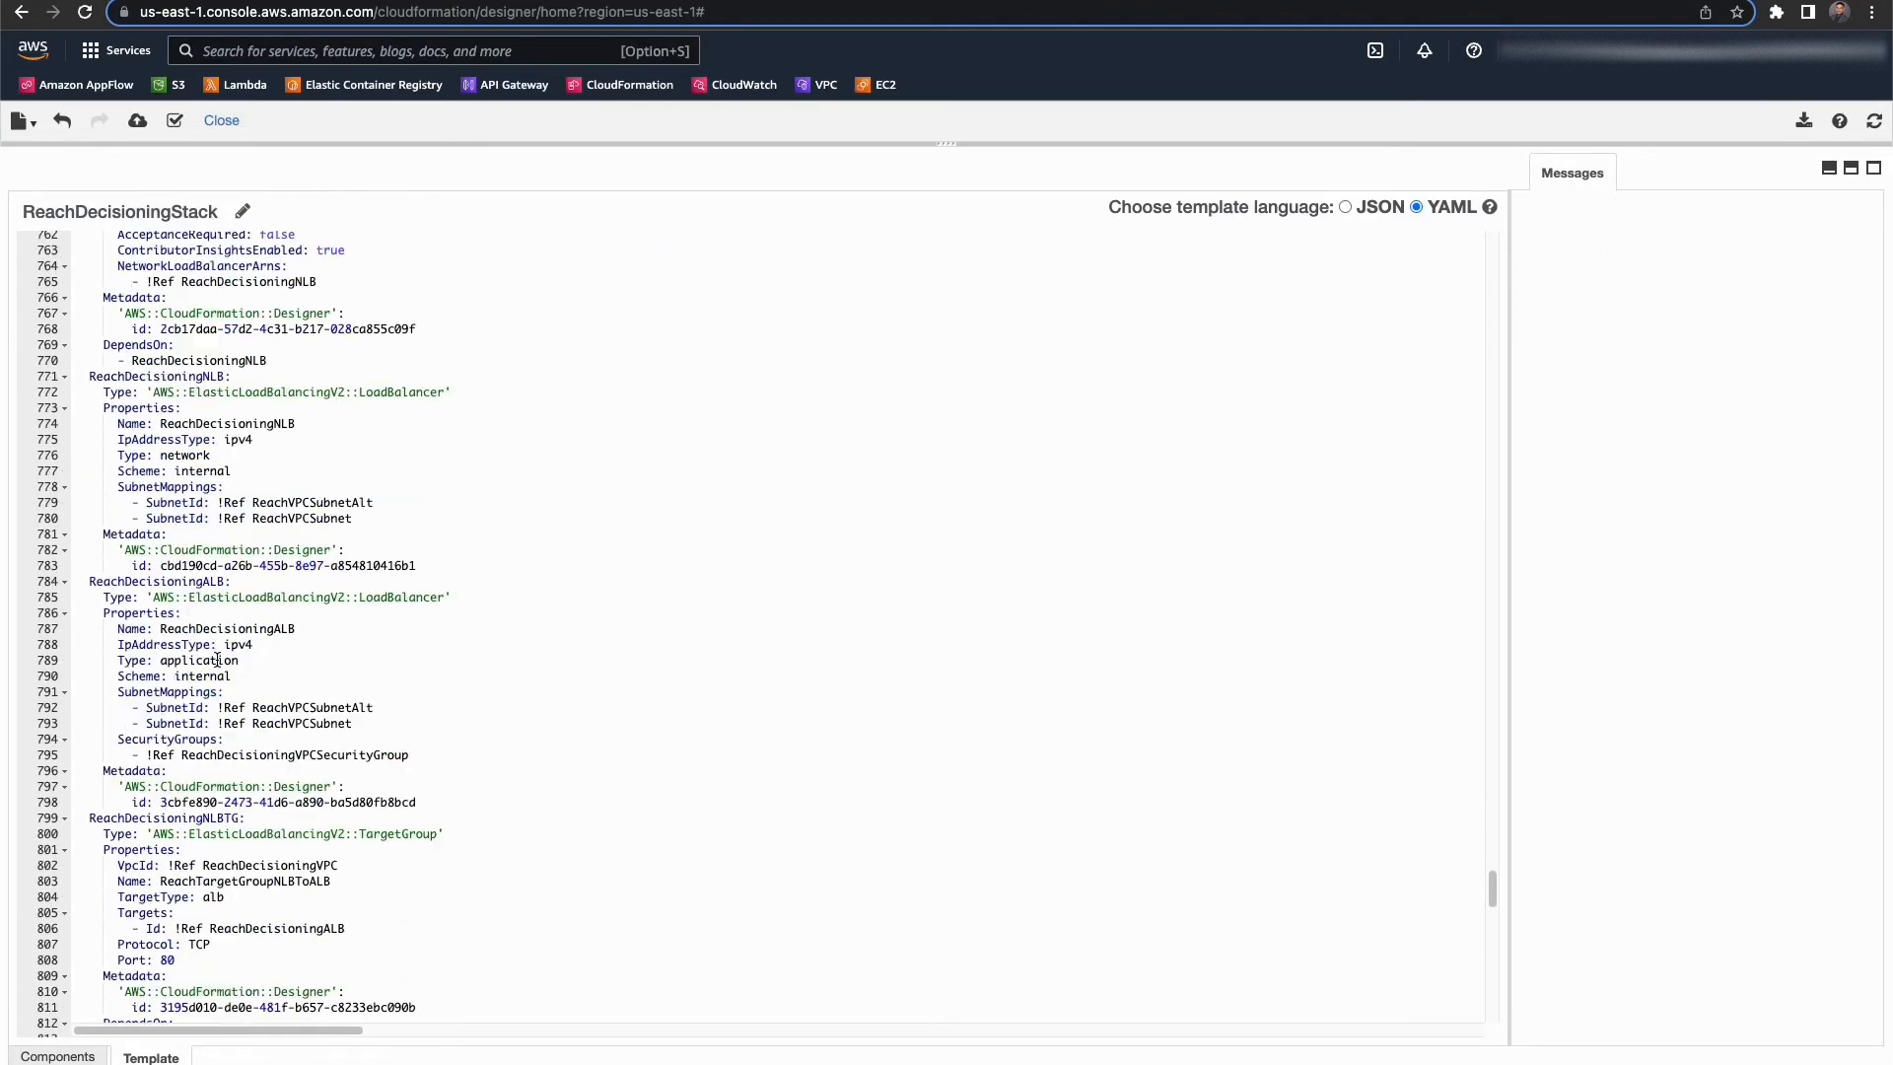
scroll(217, 663, down, 17)
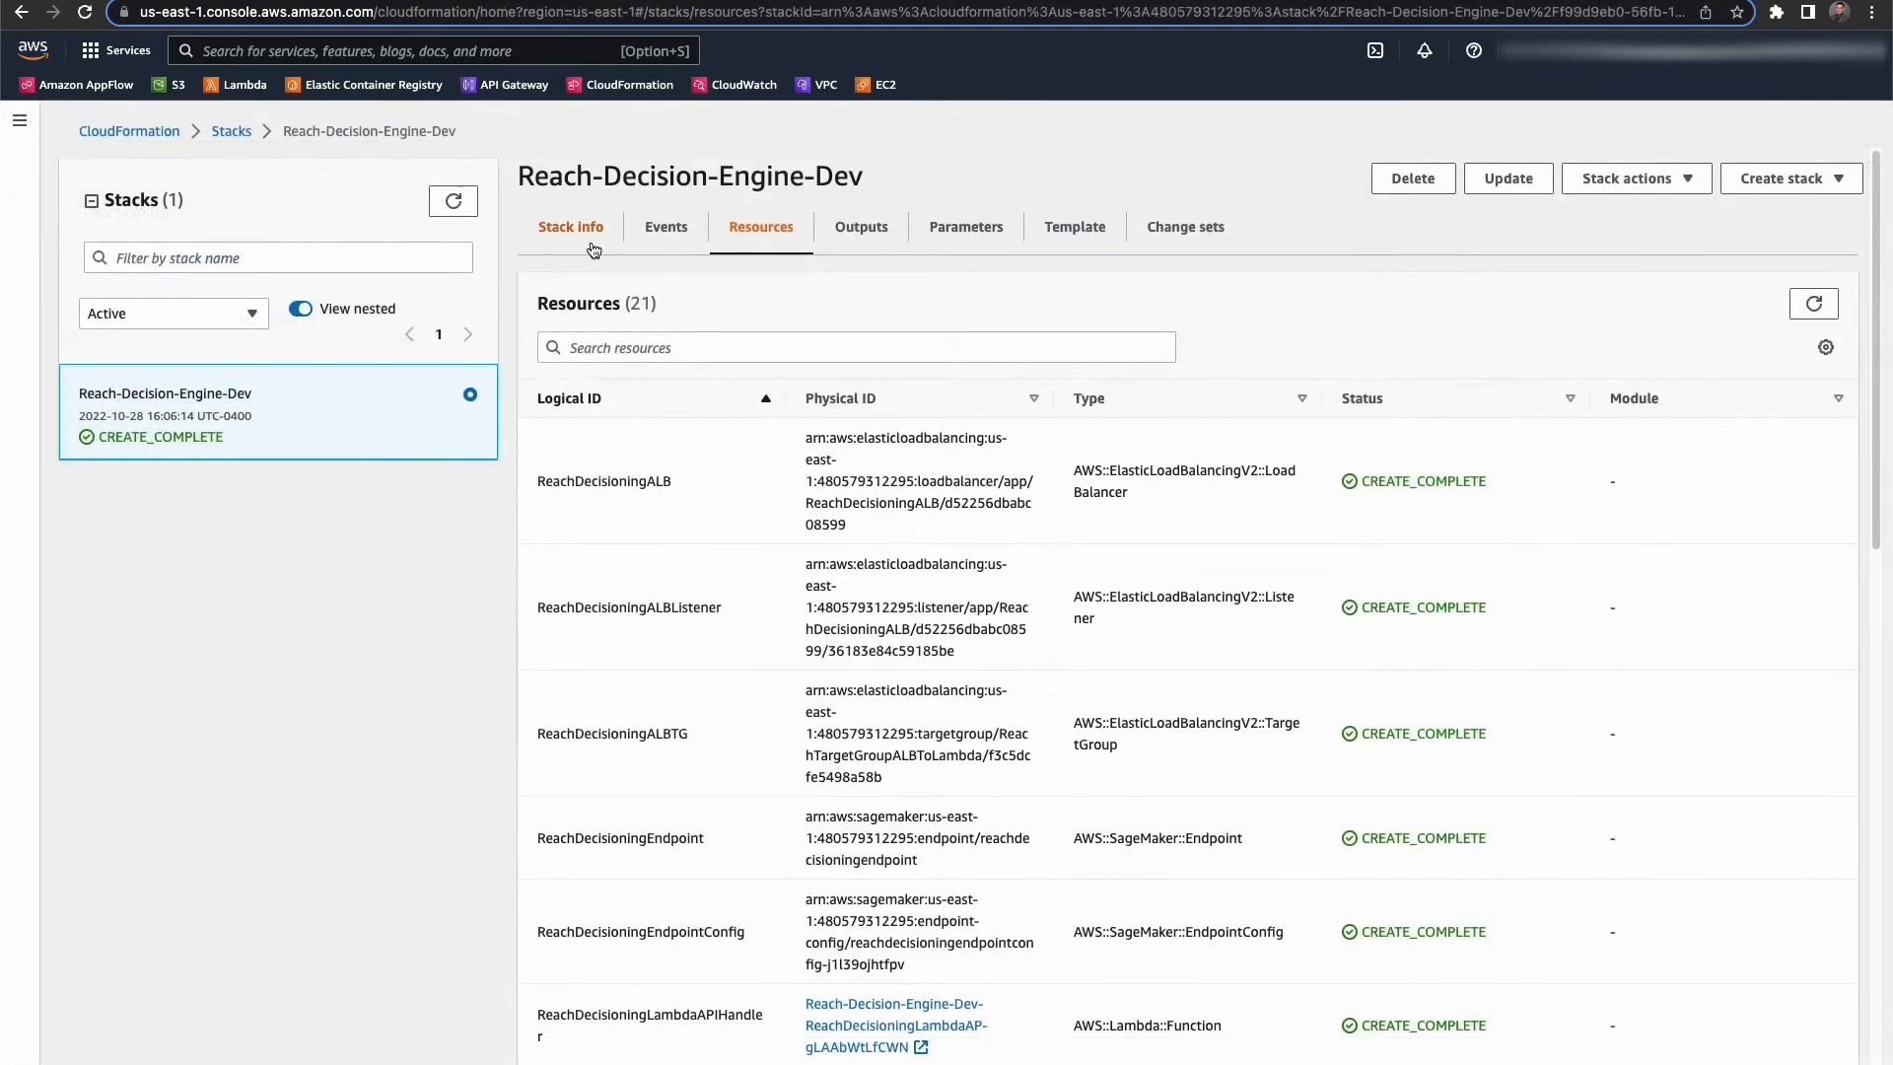
Check the Reach-Decision-Engine-Dev stack's overview status and its creation events
click(592, 228)
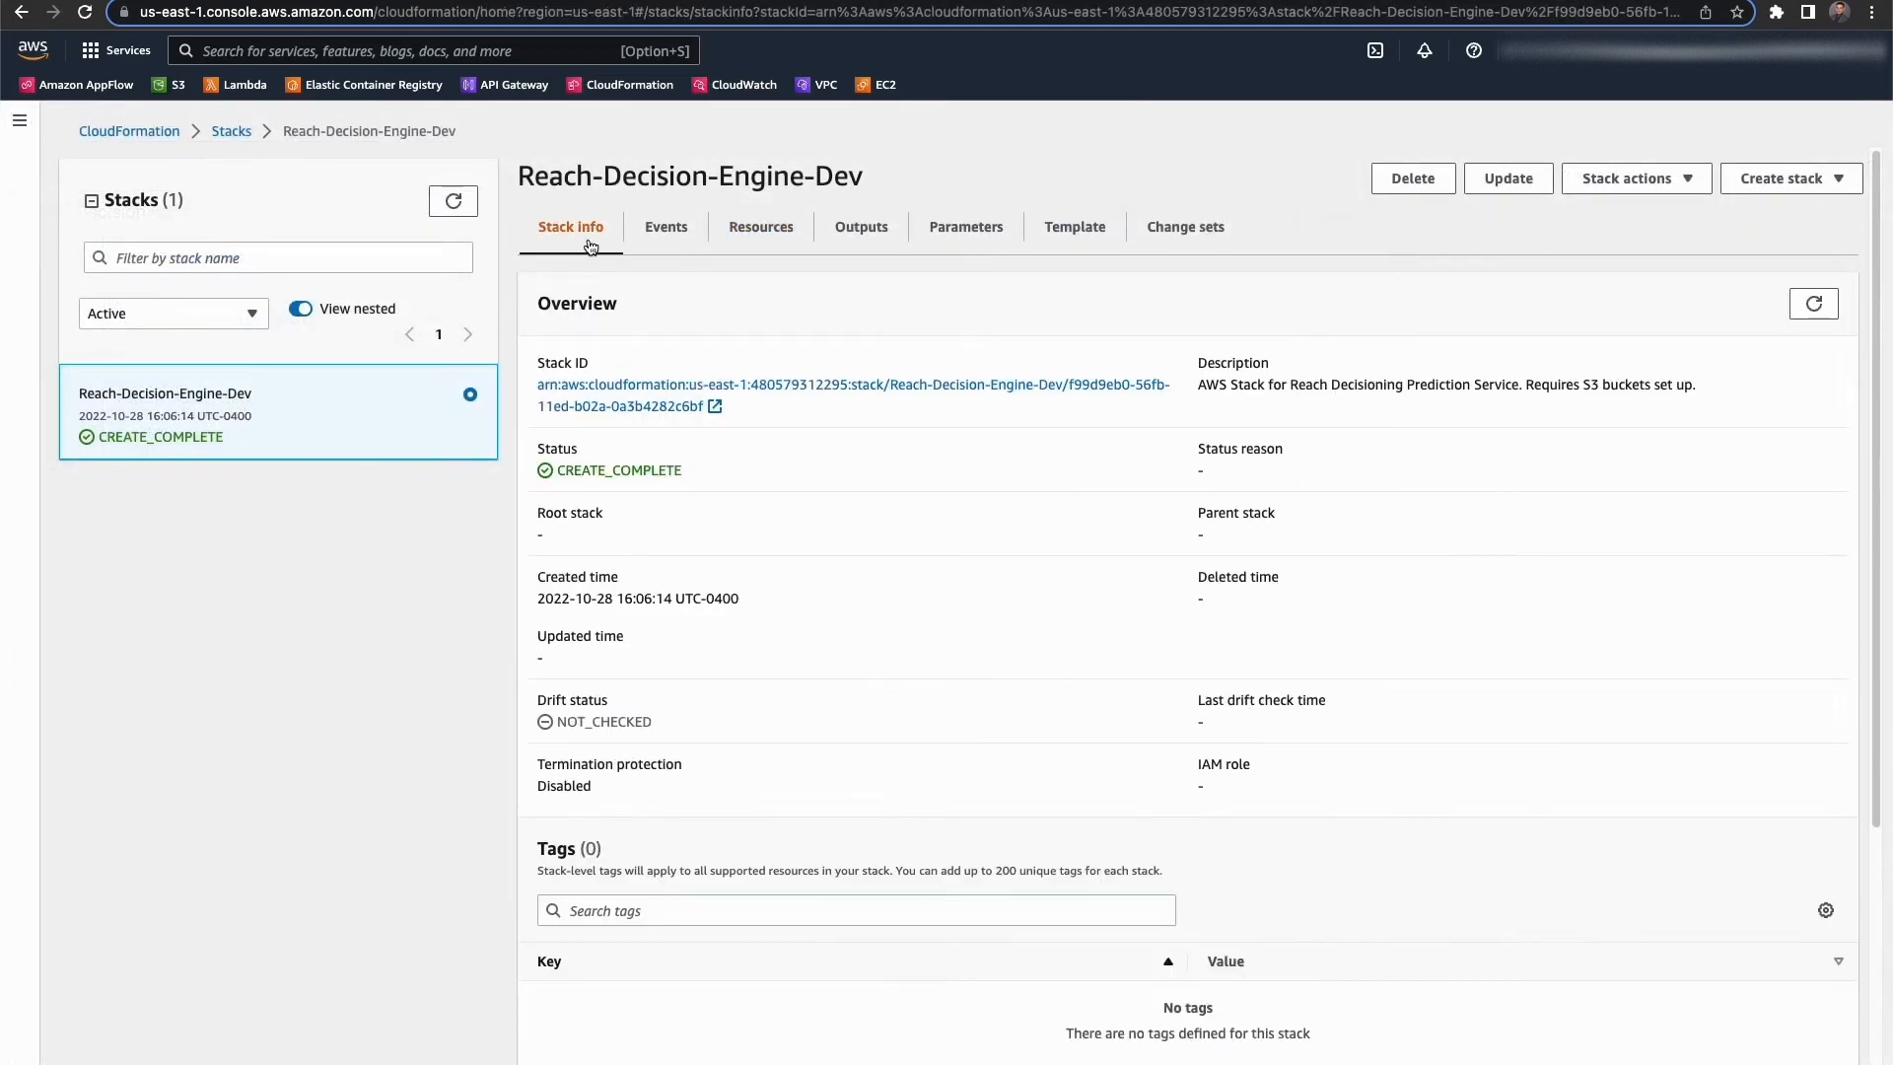
drag(636, 467, 550, 471)
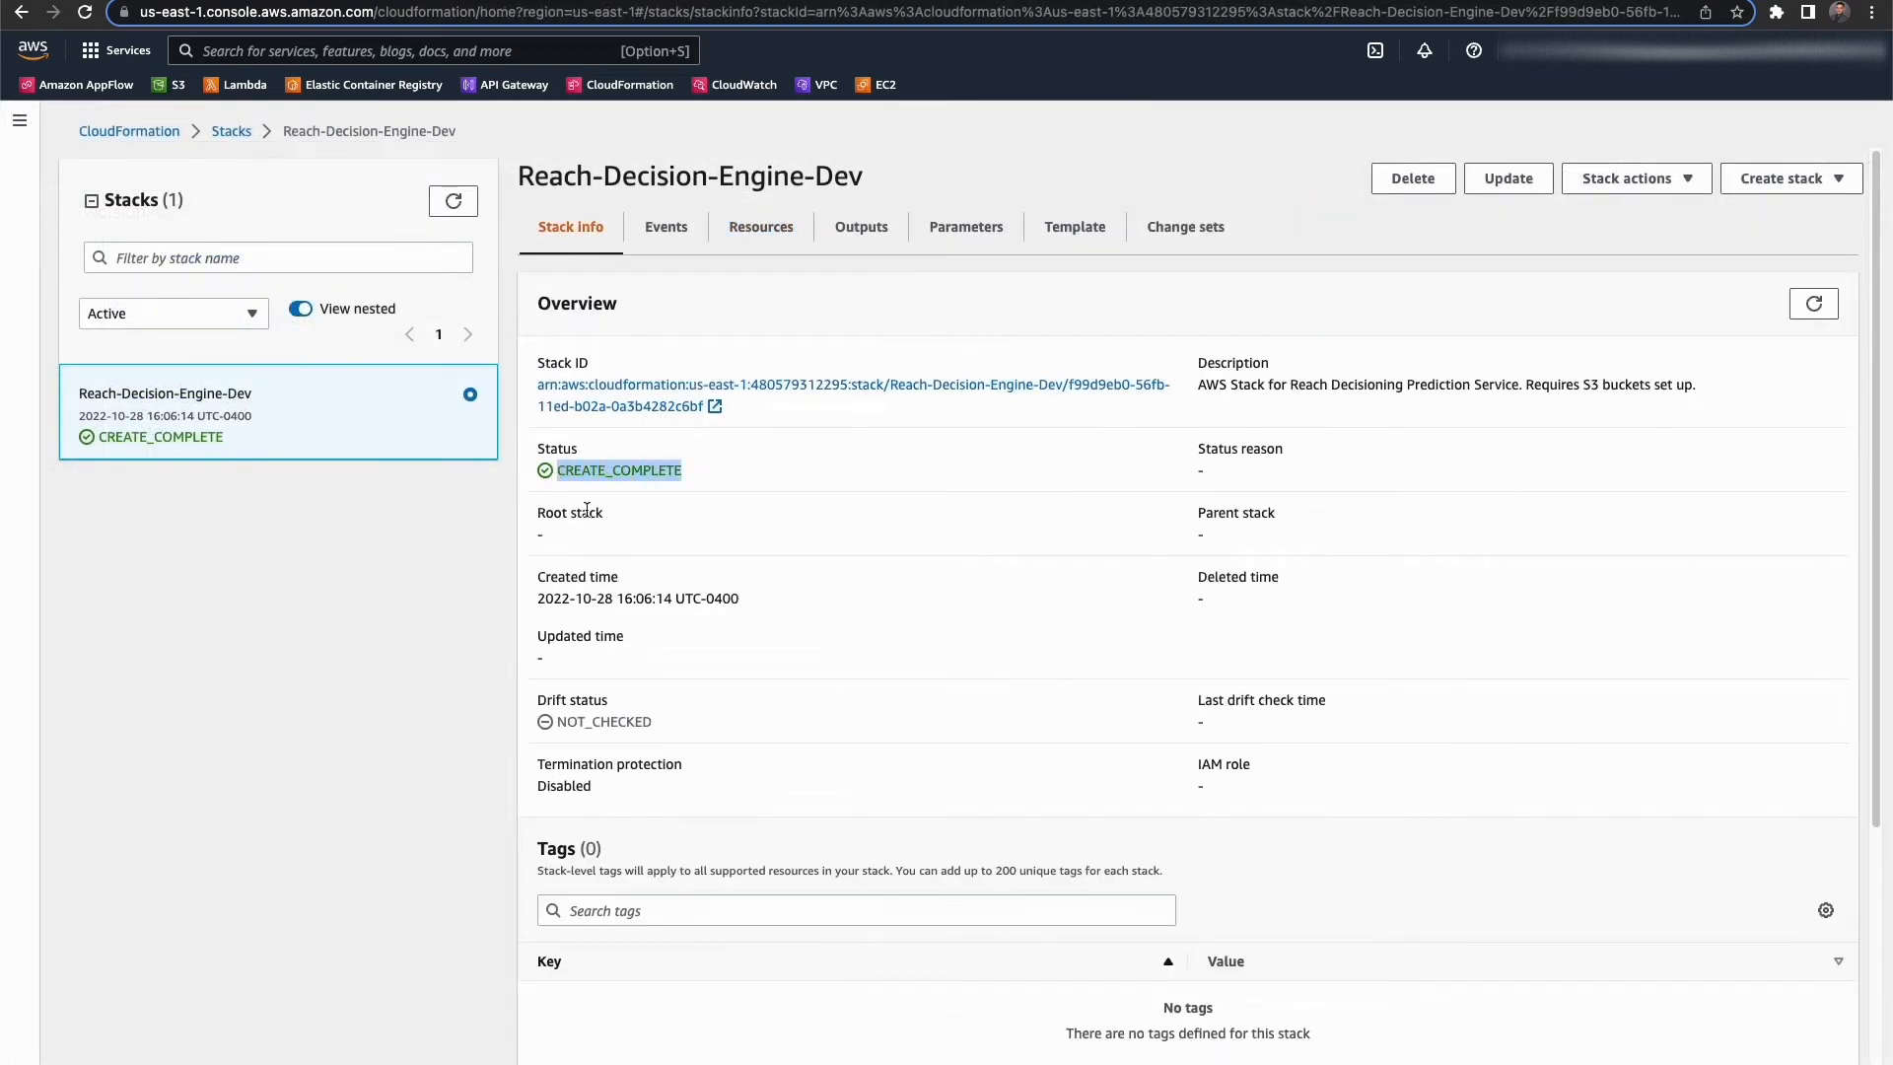
click(666, 226)
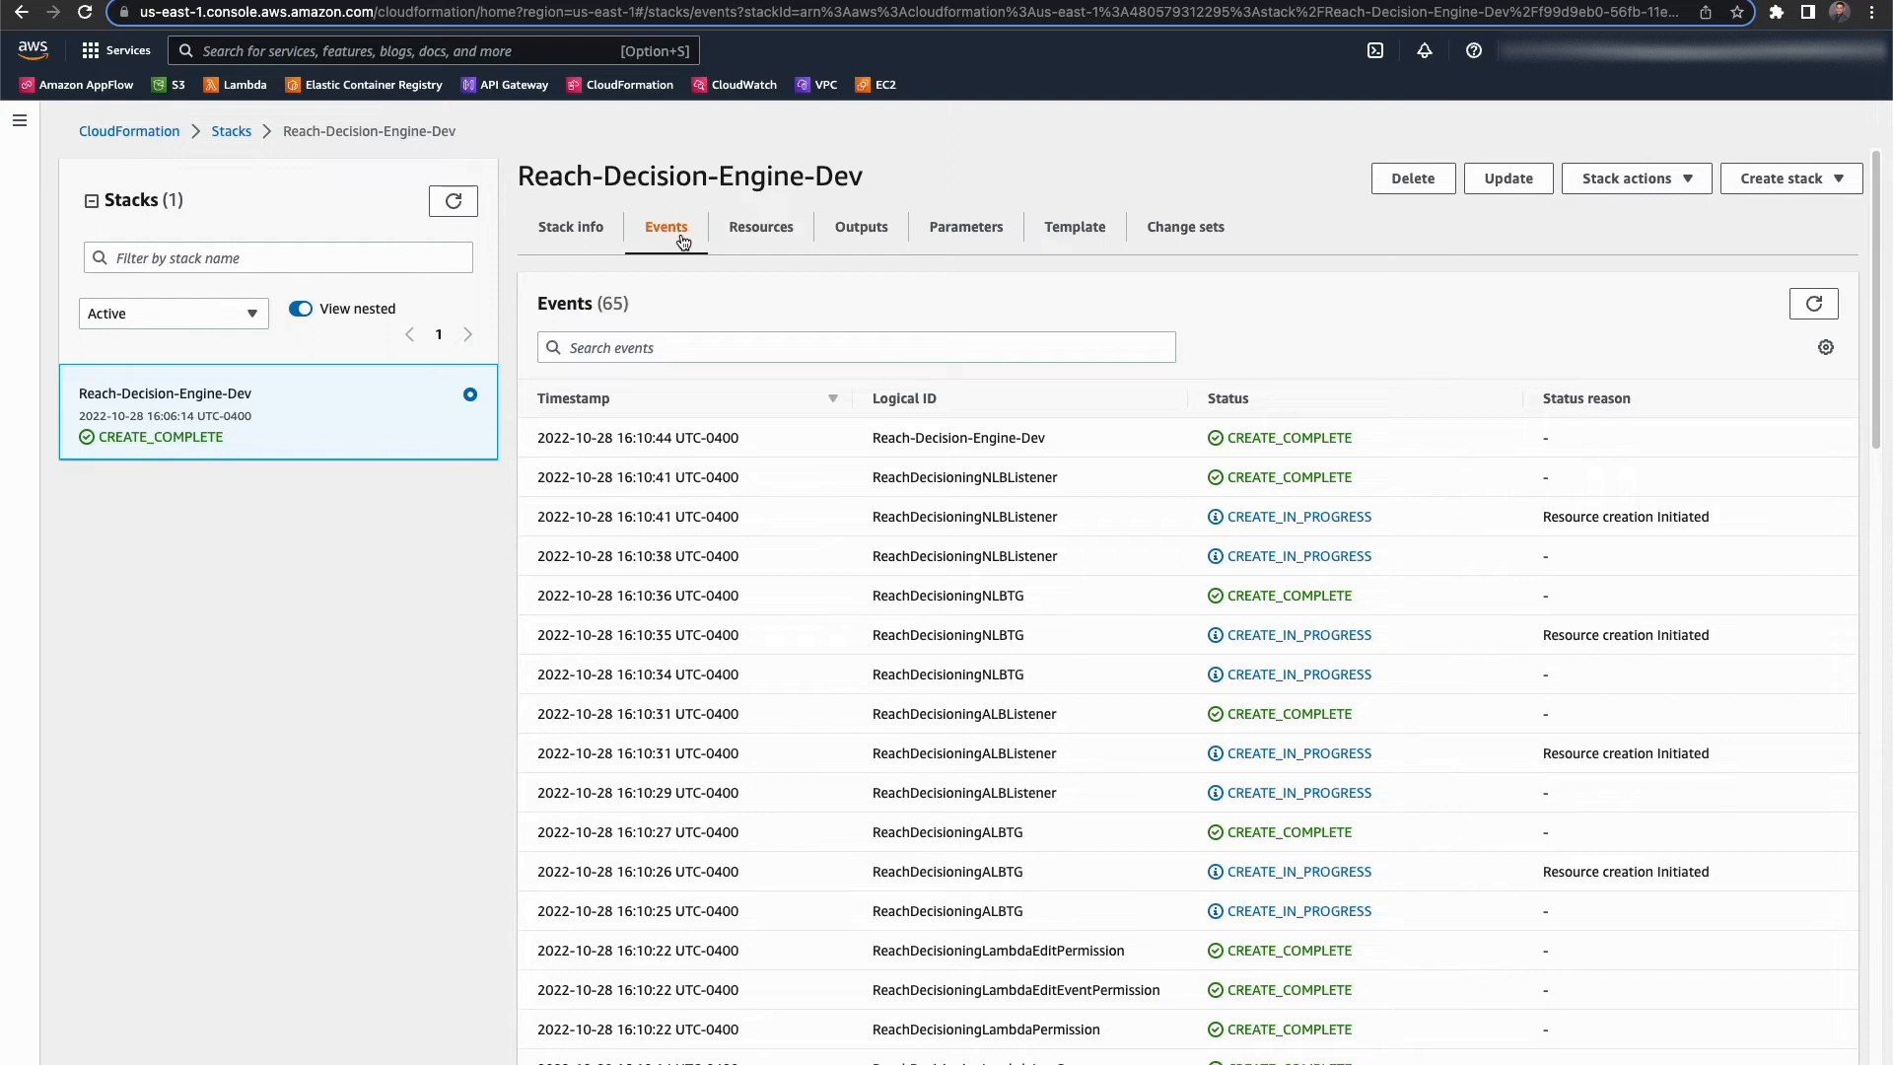
Open the details of the endpoint service in the VPC console and show its allowed principals
click(826, 84)
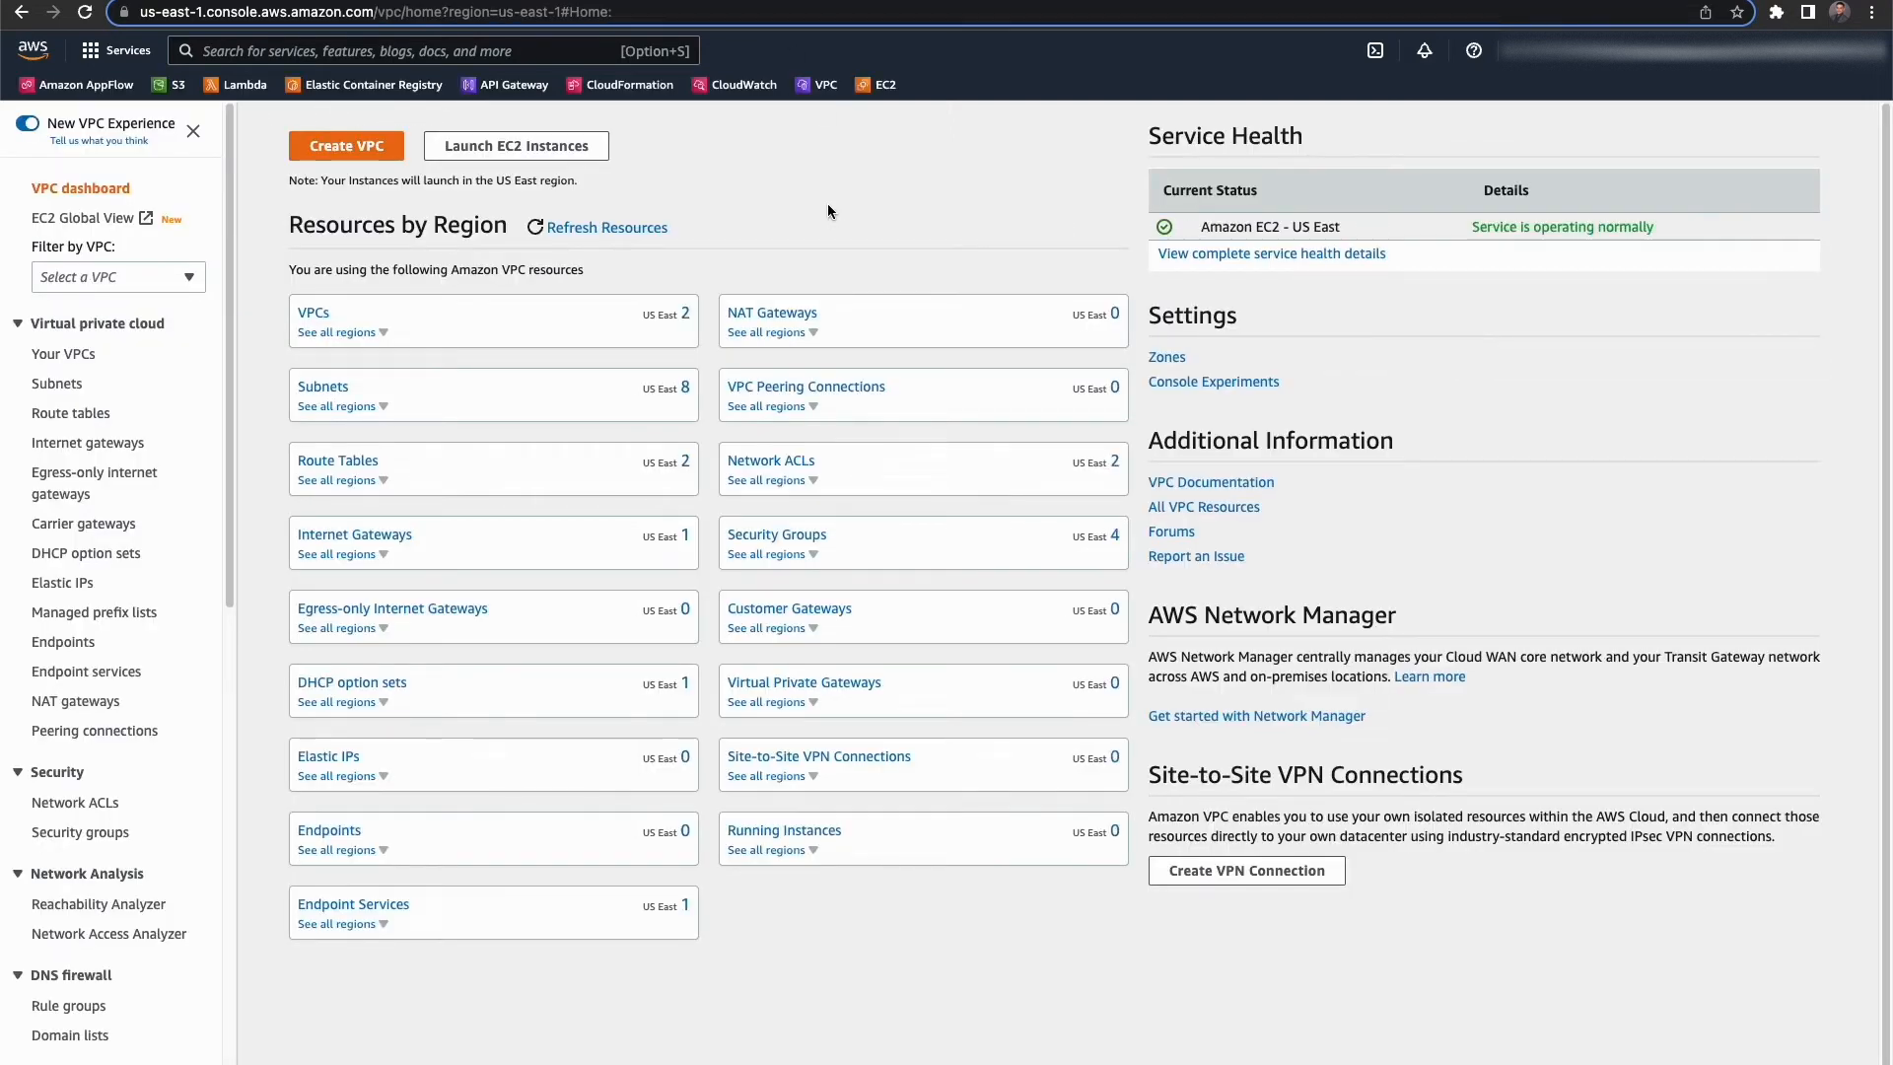
click(98, 675)
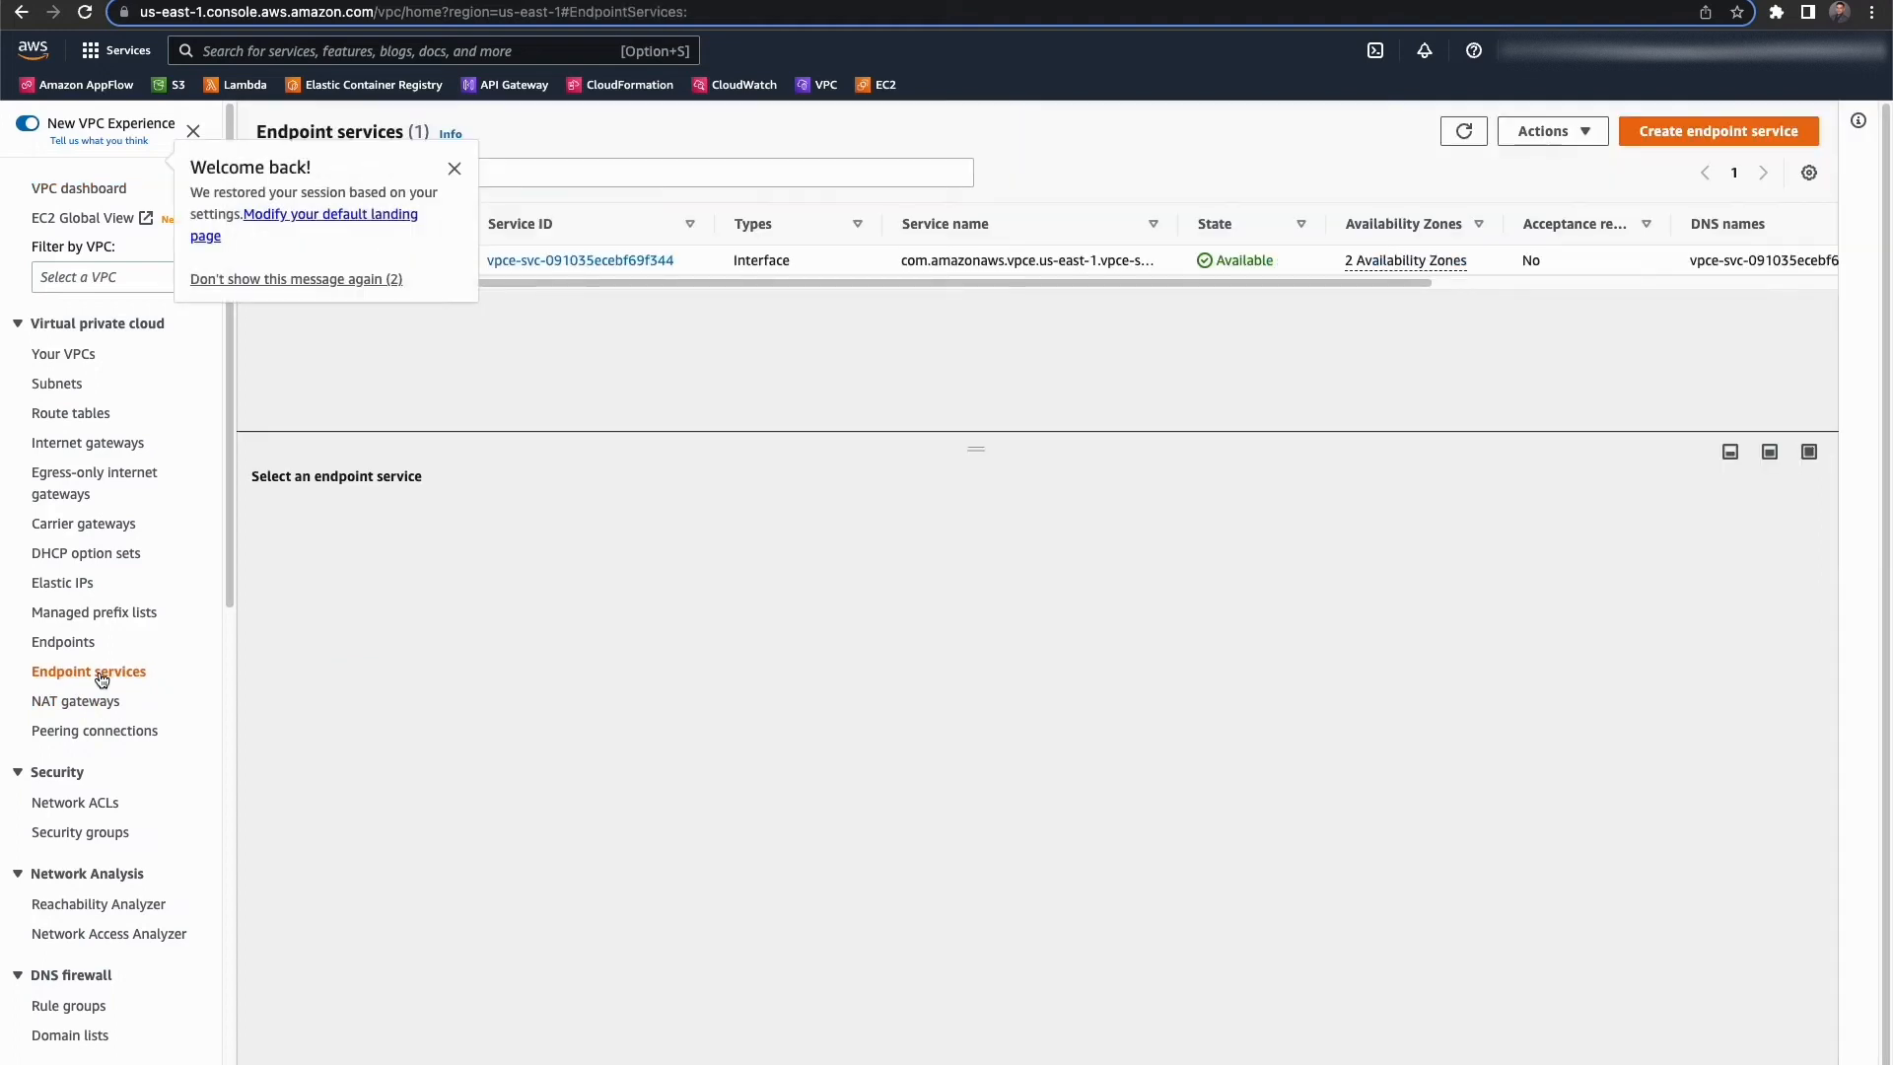
click(454, 168)
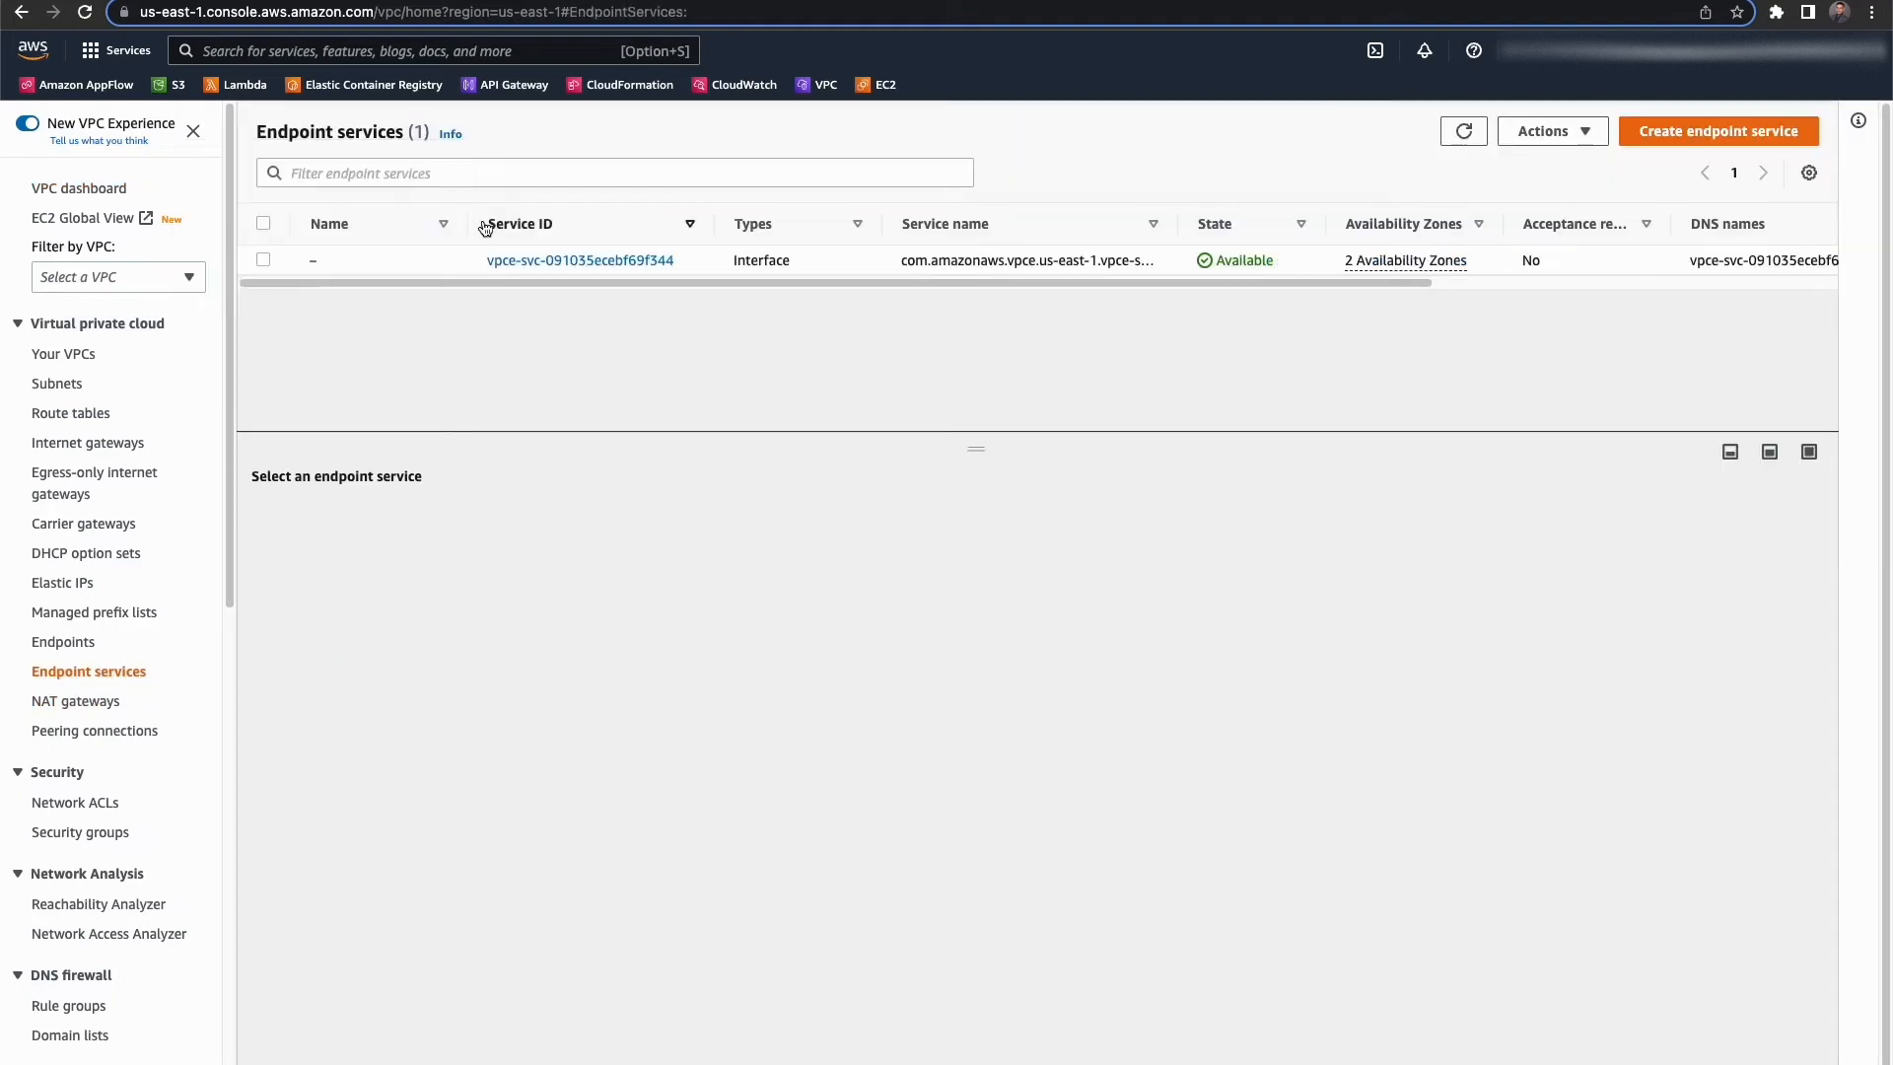
click(553, 262)
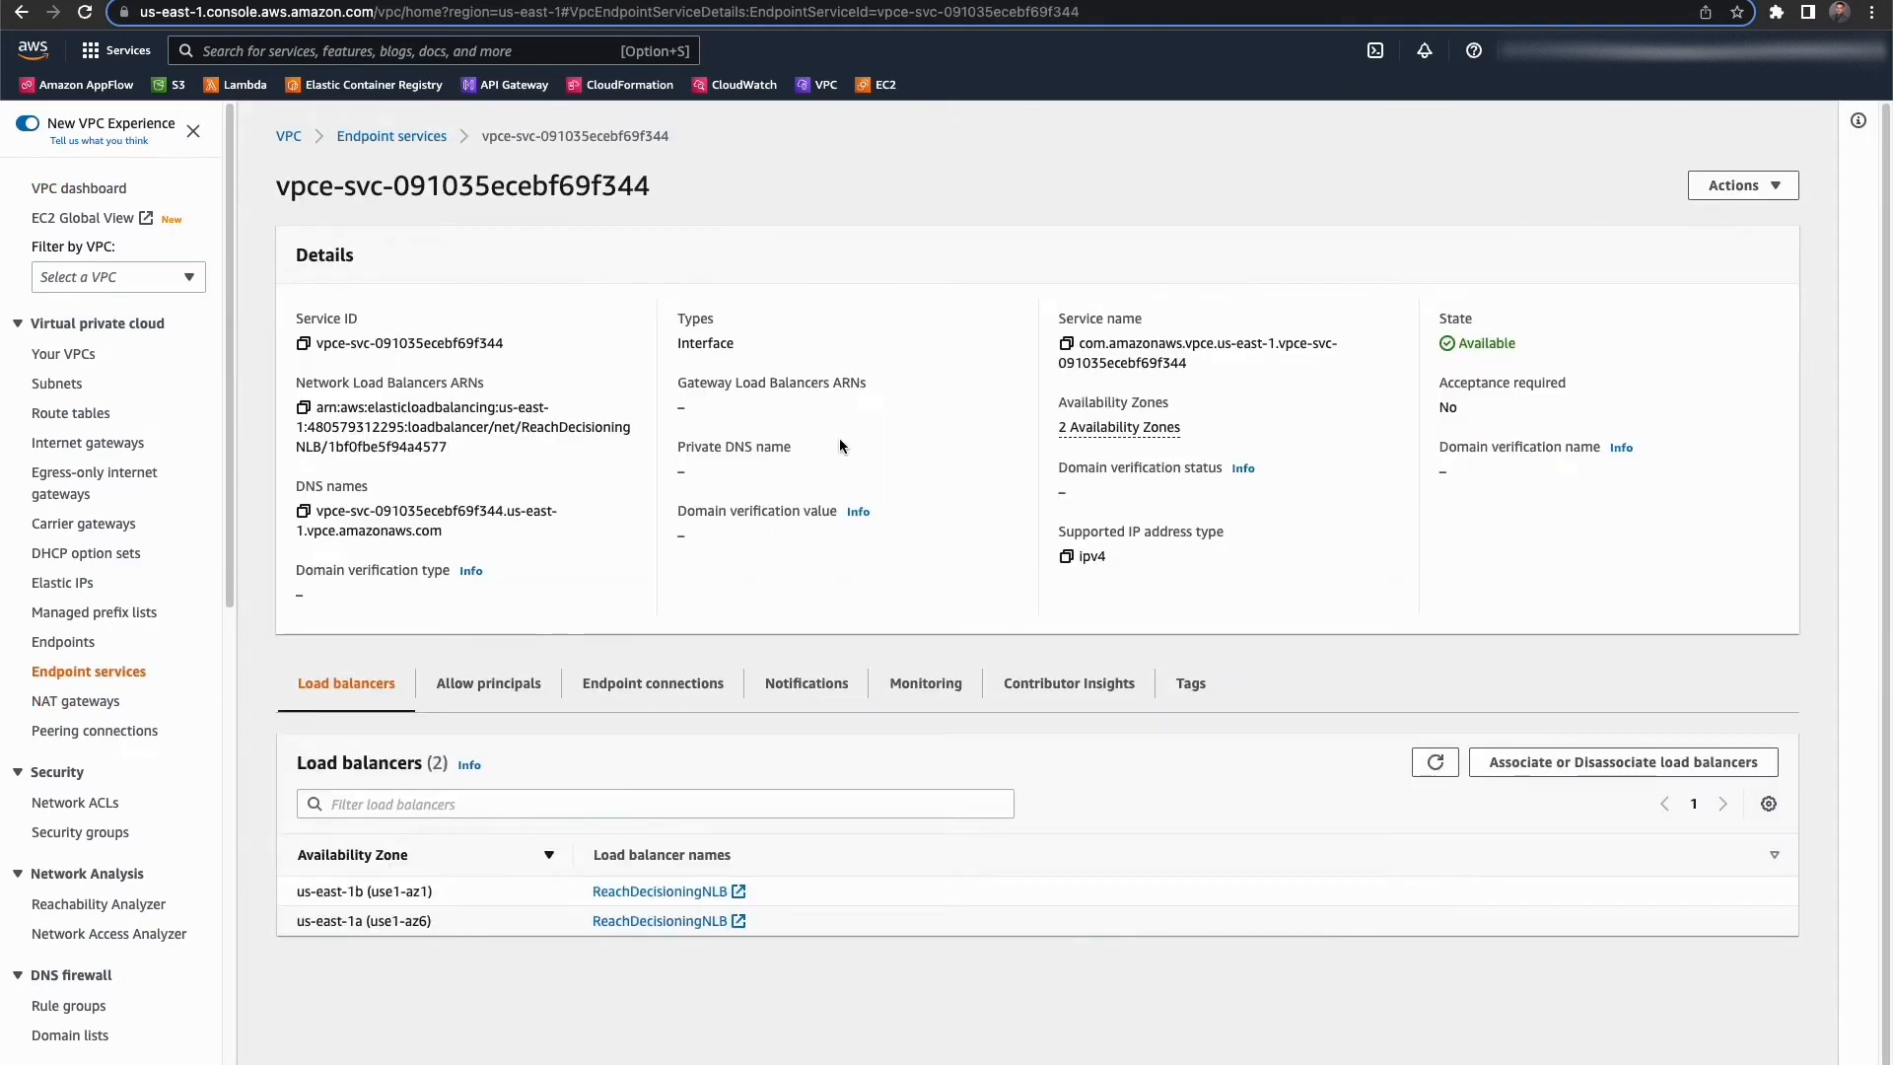
click(499, 688)
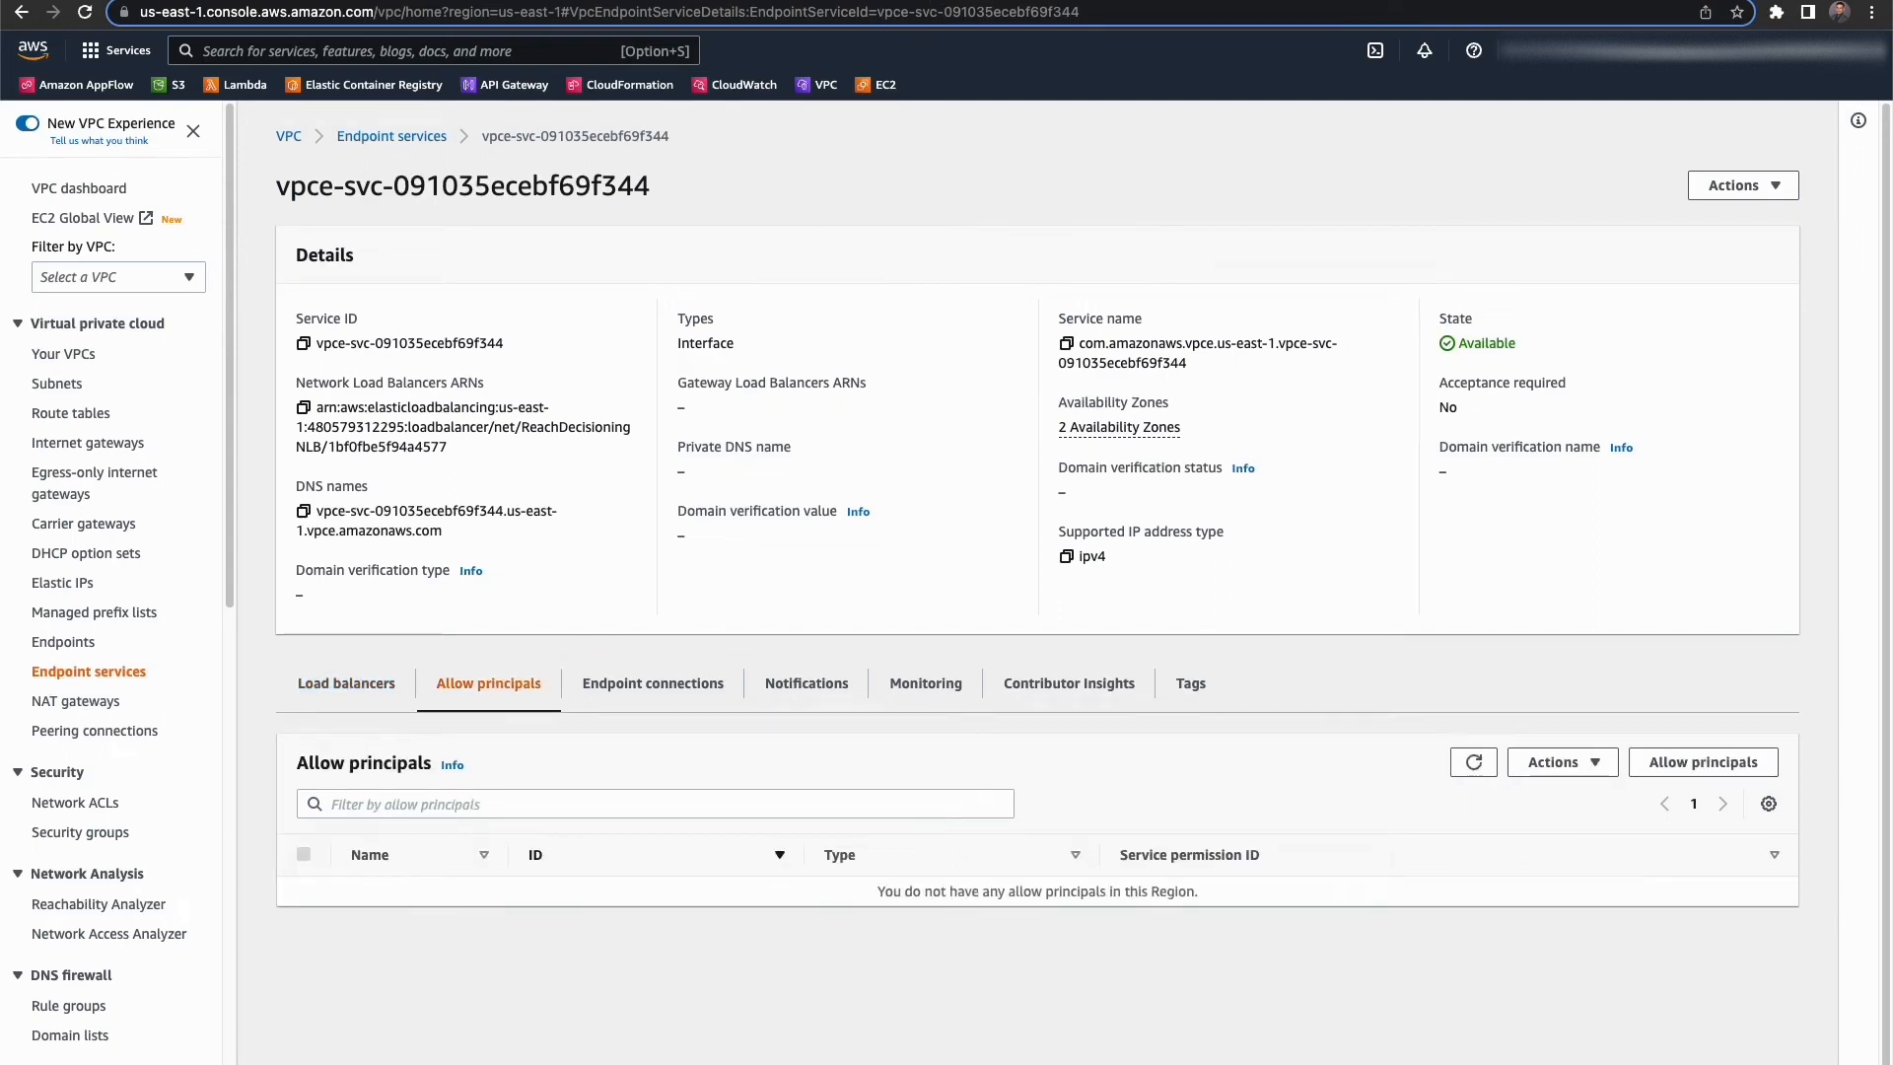
Switch to Salesforce's Private Connect setup, copy the us-east-1 region's IAM role ARN, and return to the AWS endpoint service
key(ctrl+Tab)
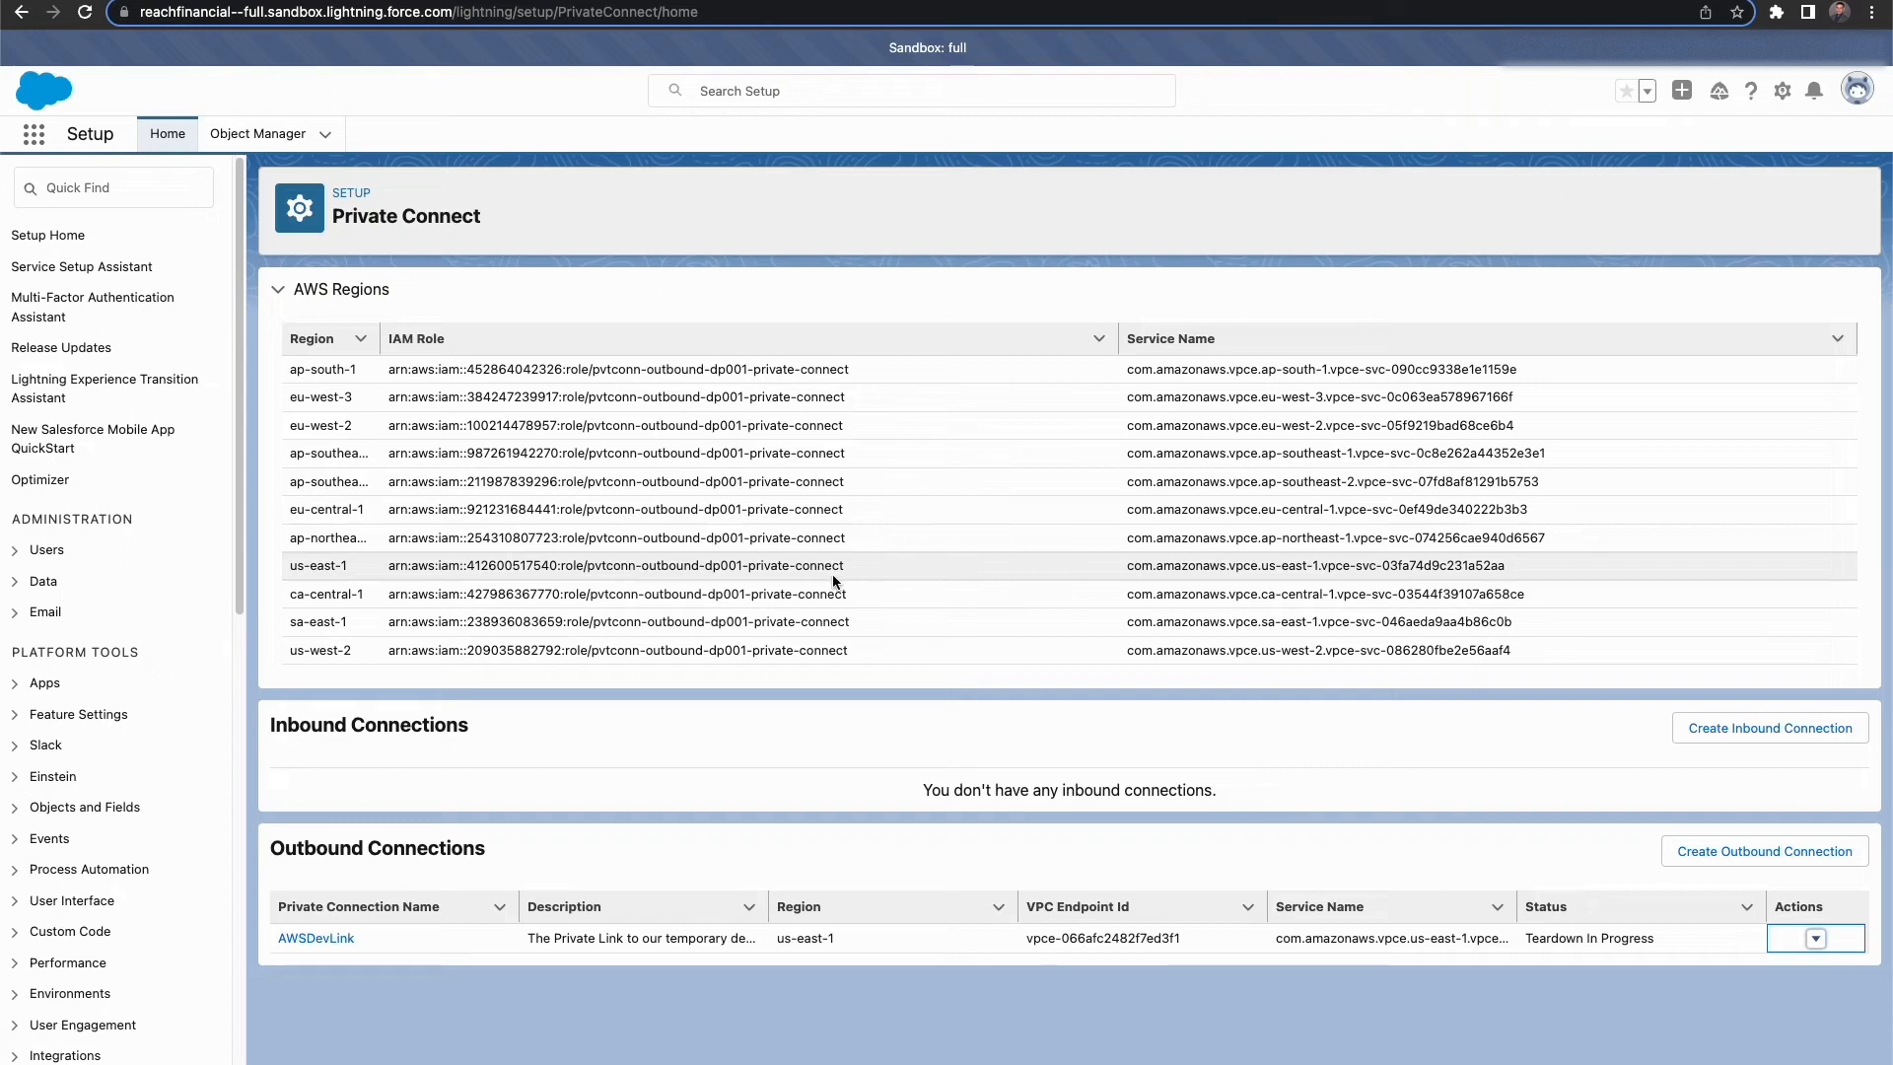
drag(844, 567, 386, 569)
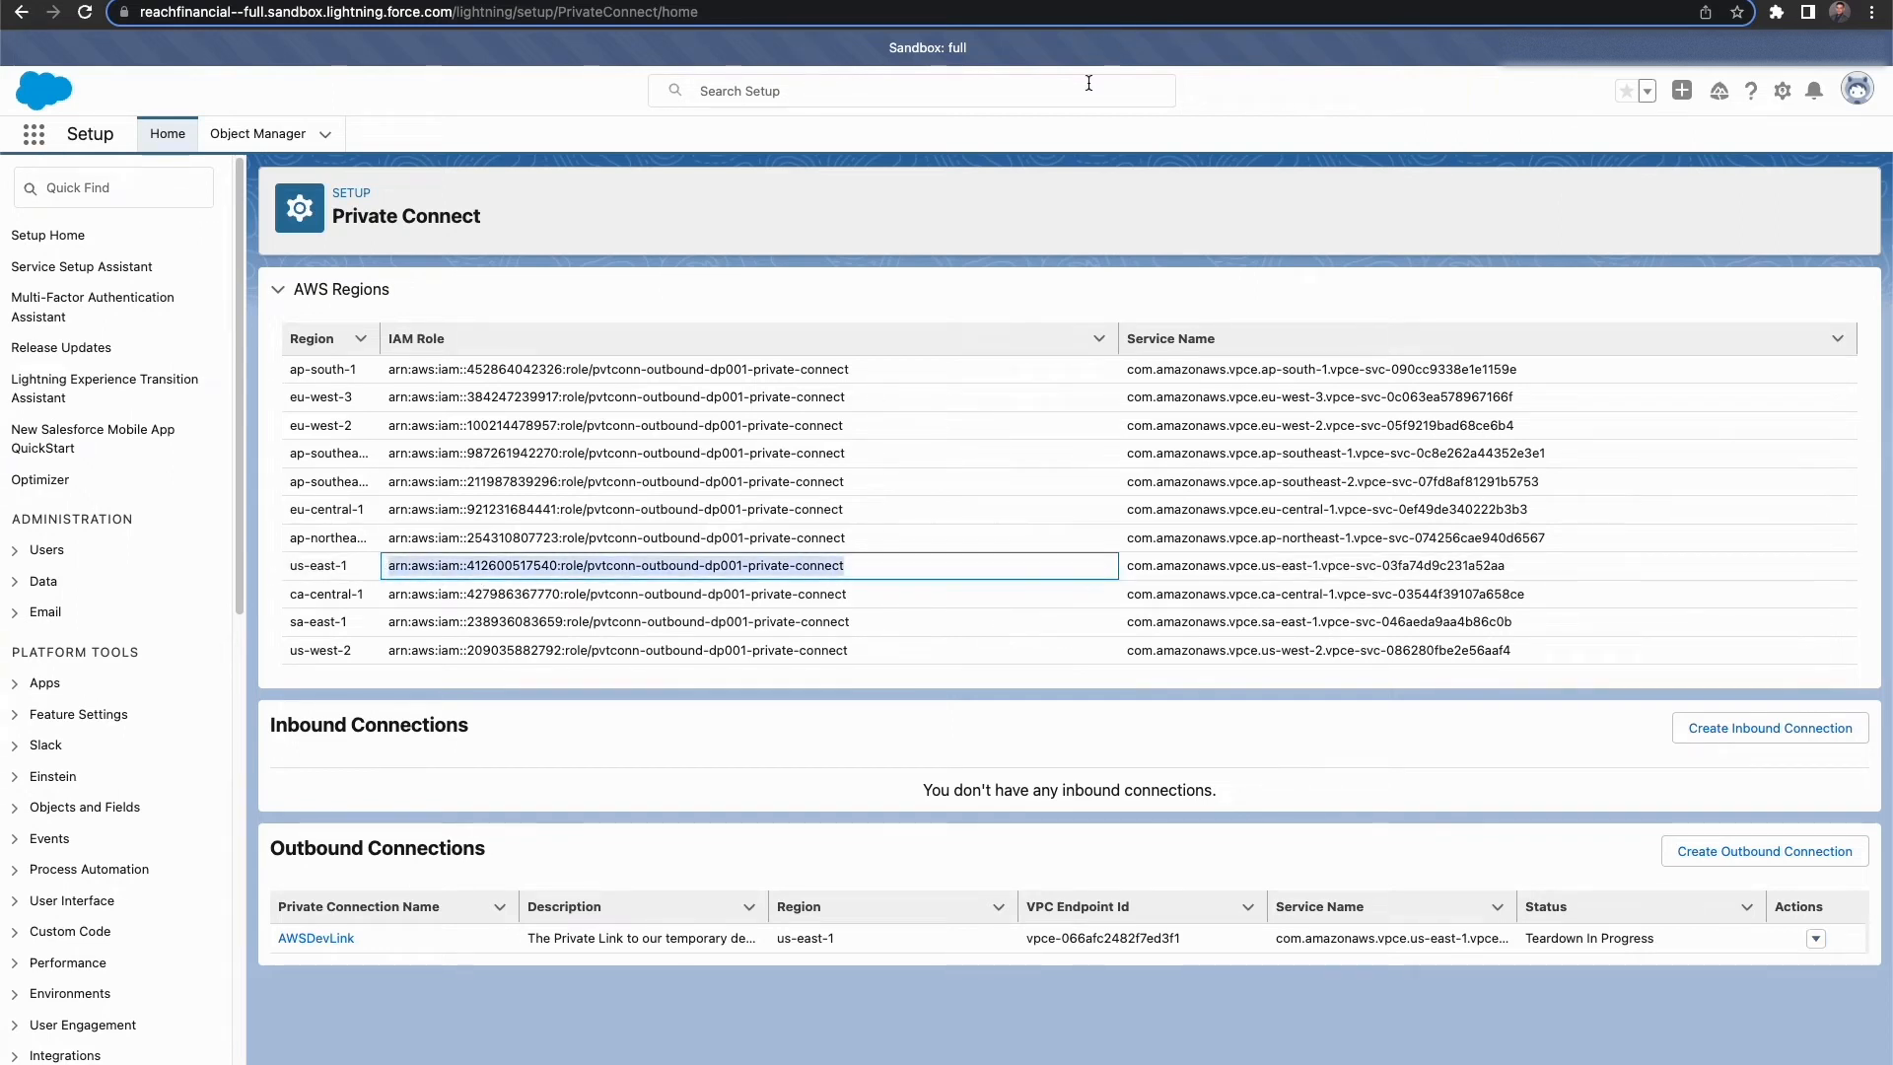
click(730, 1)
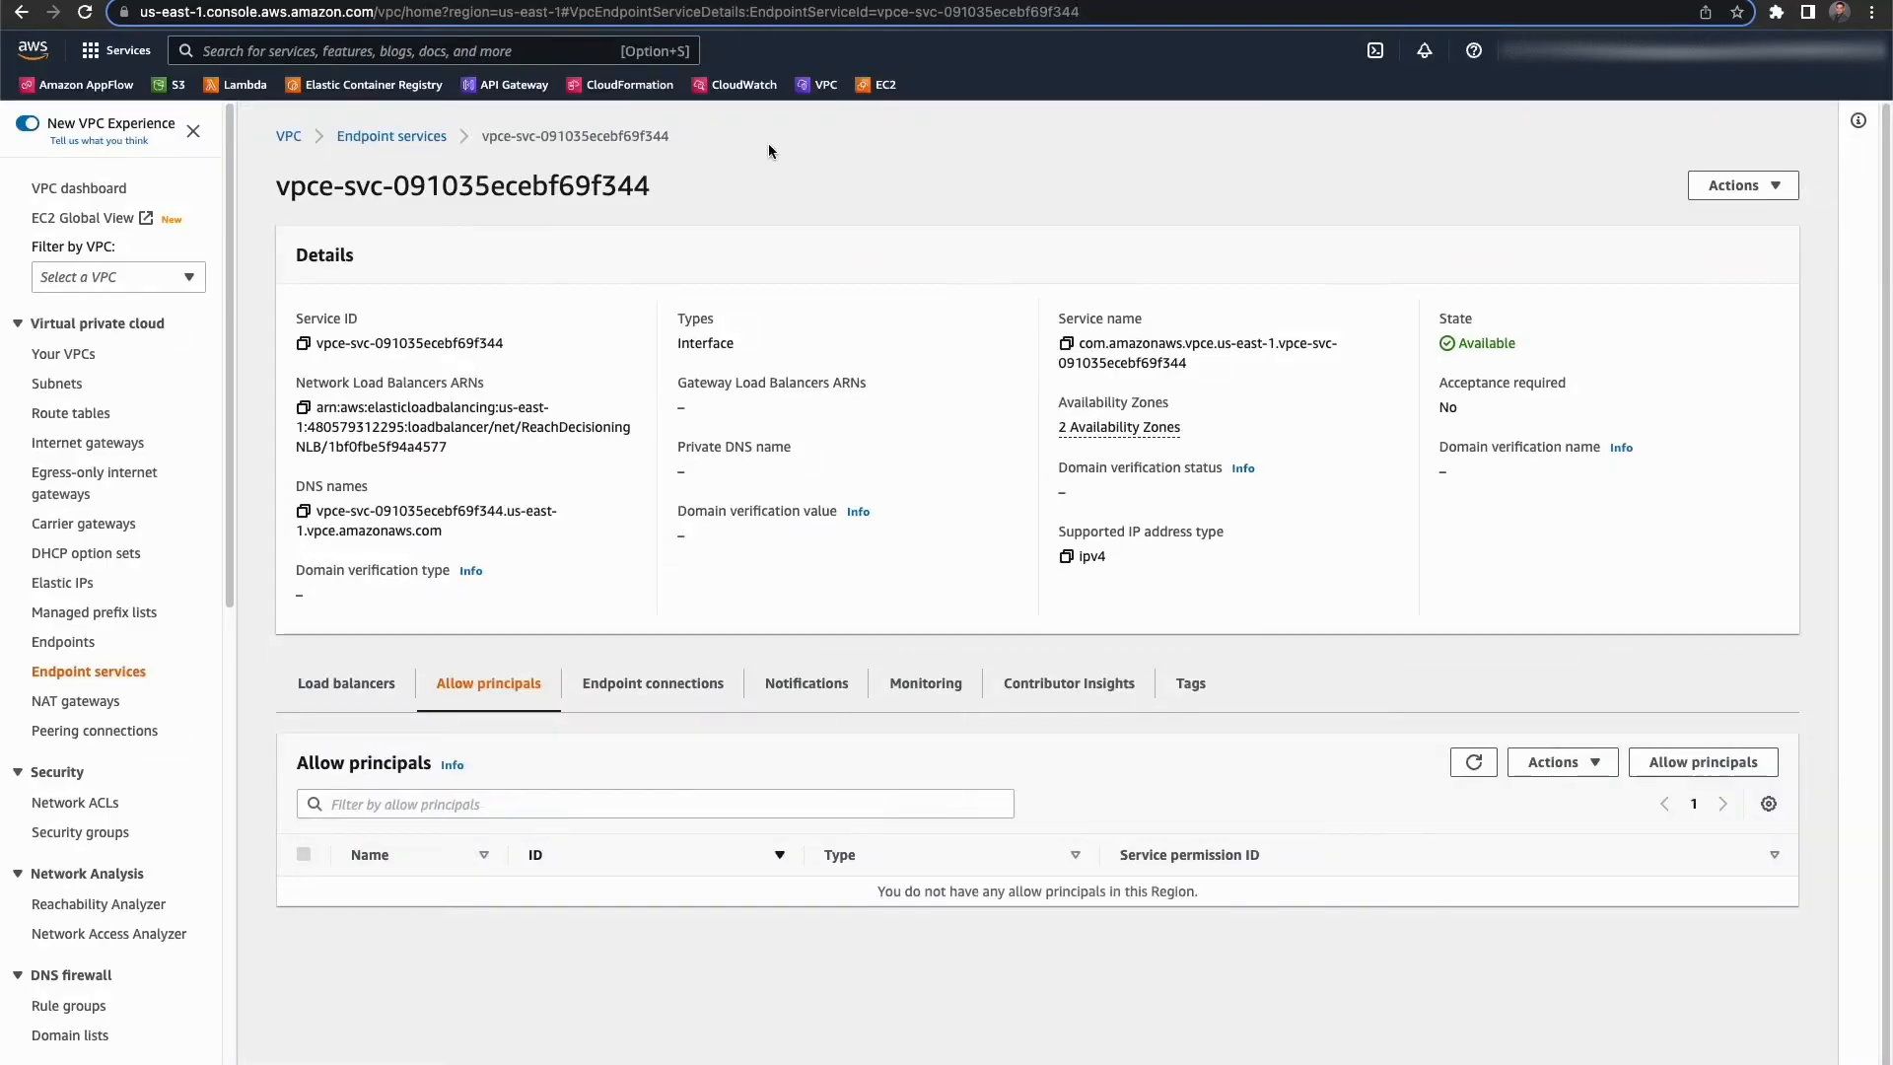
Allow the copied us-east-1 Private Connect role ARN as the endpoint service's only added principal, and display the allowed principals list
click(1651, 764)
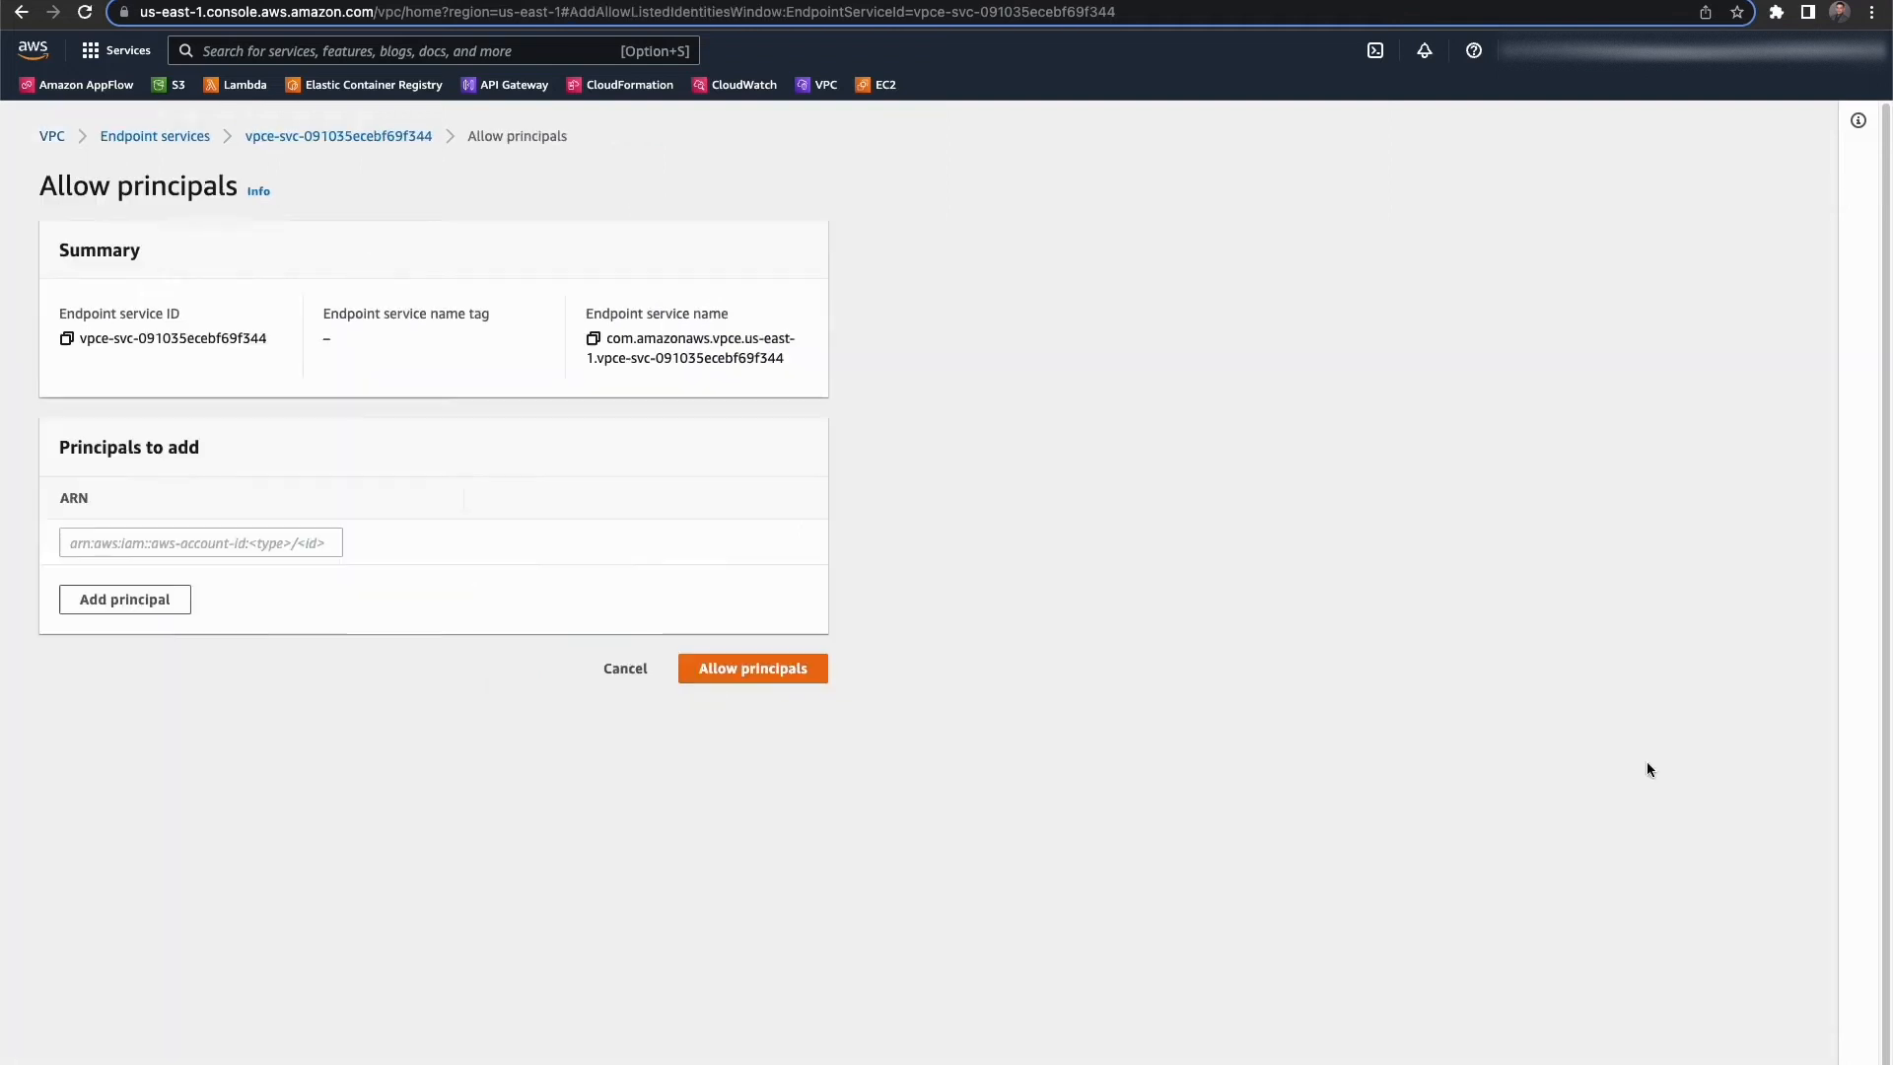
click(227, 544)
key(super+v)
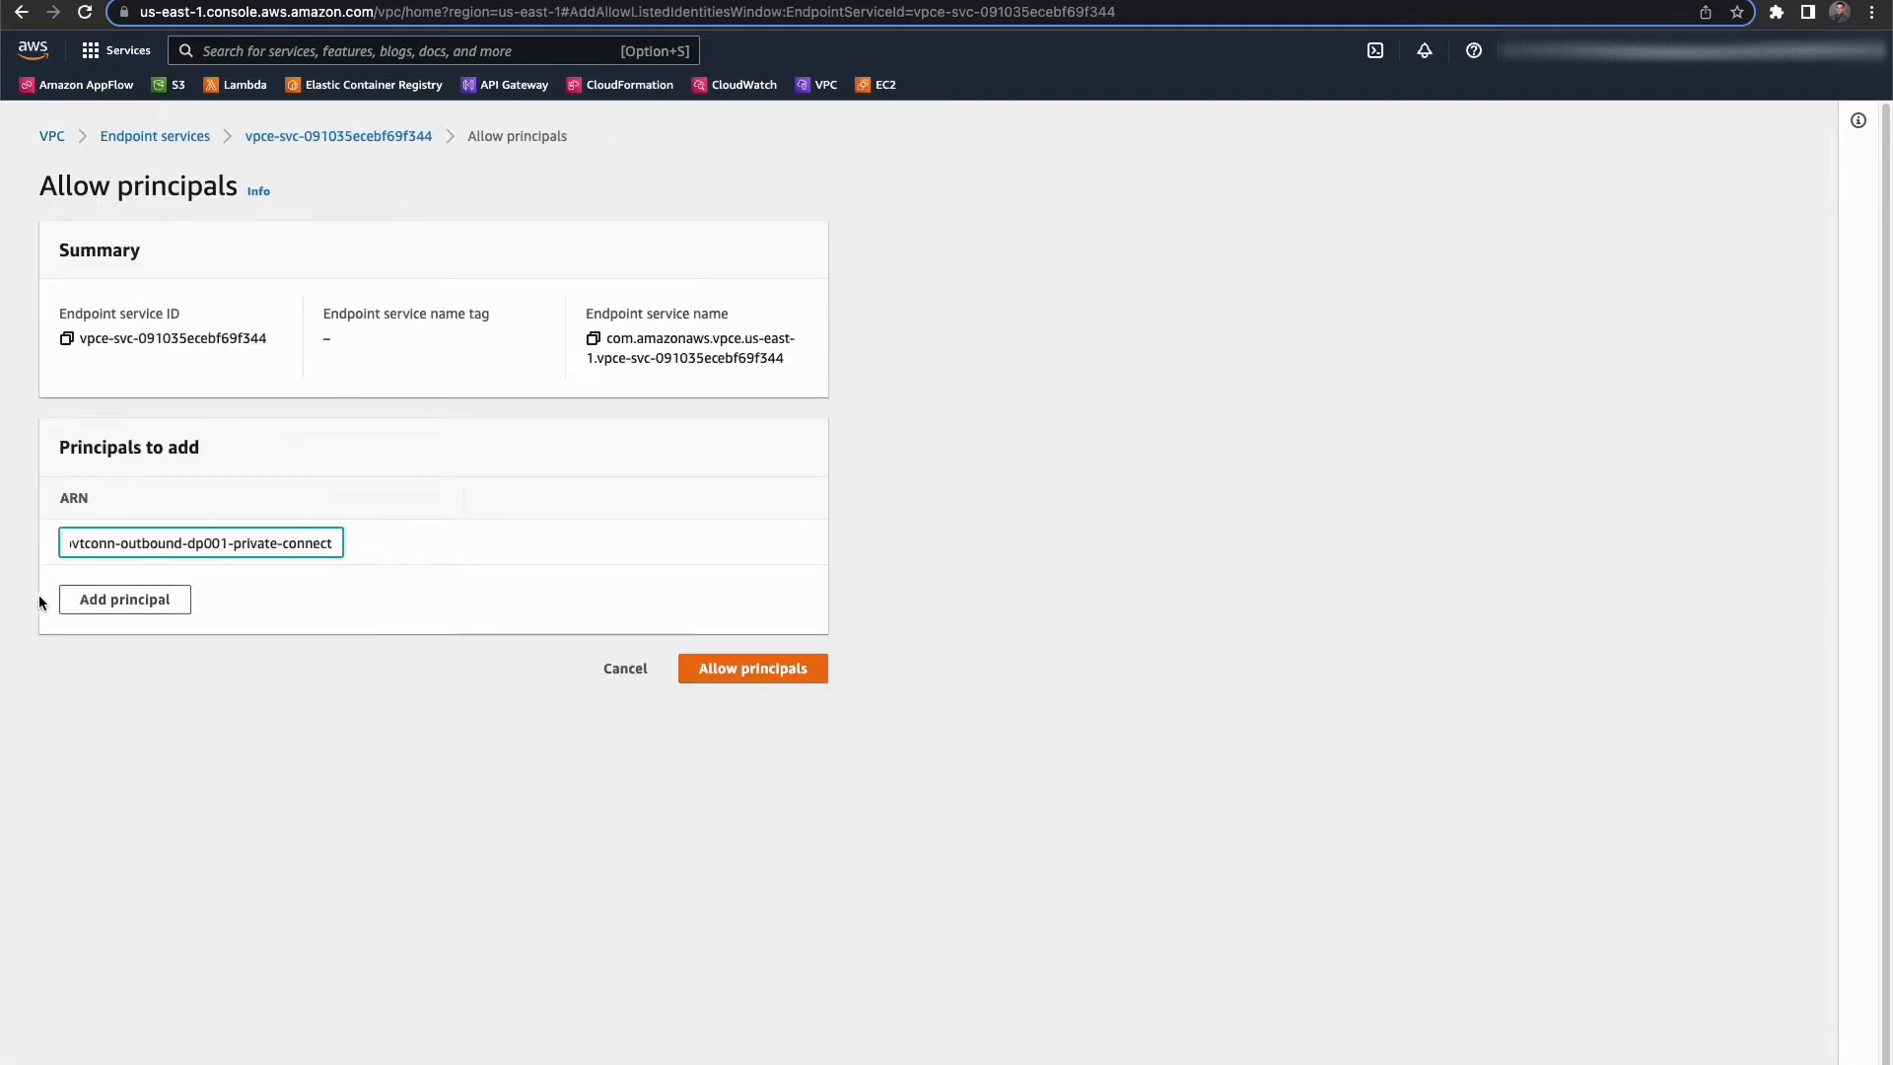
click(164, 597)
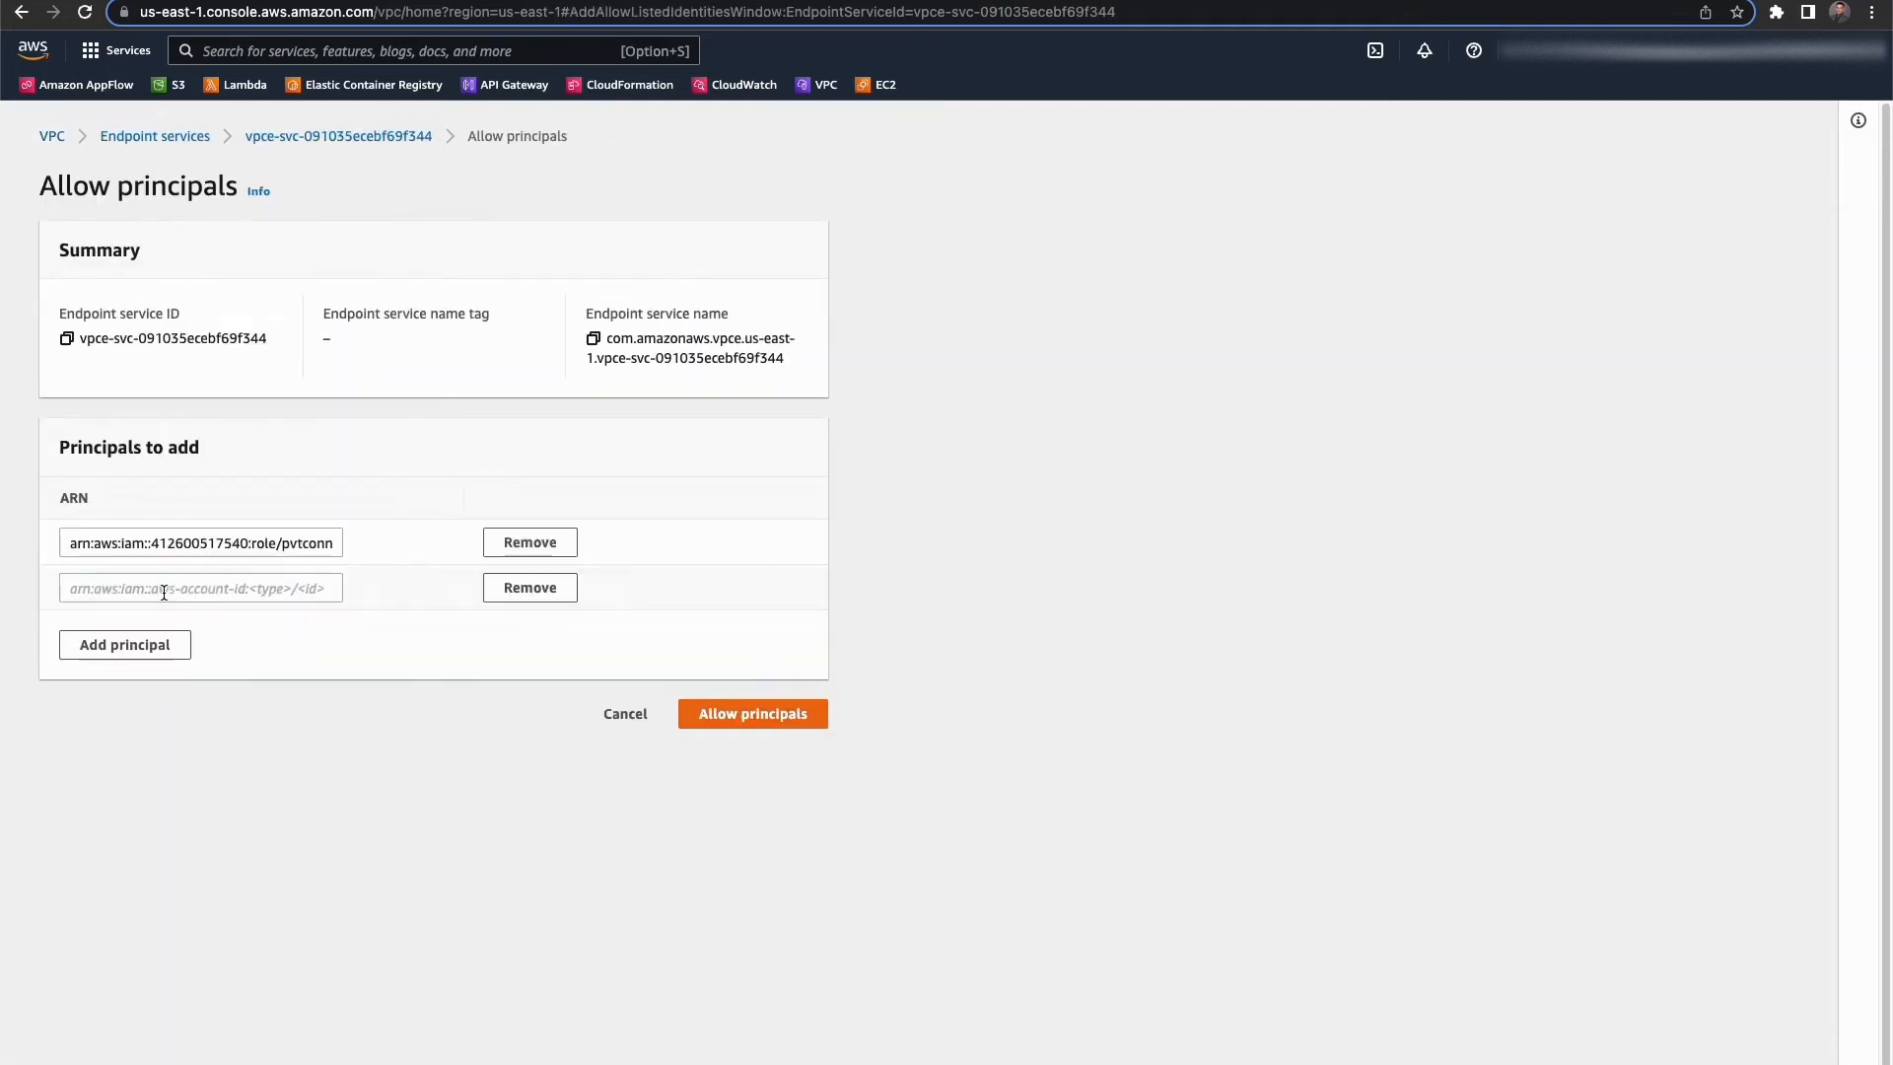
click(537, 591)
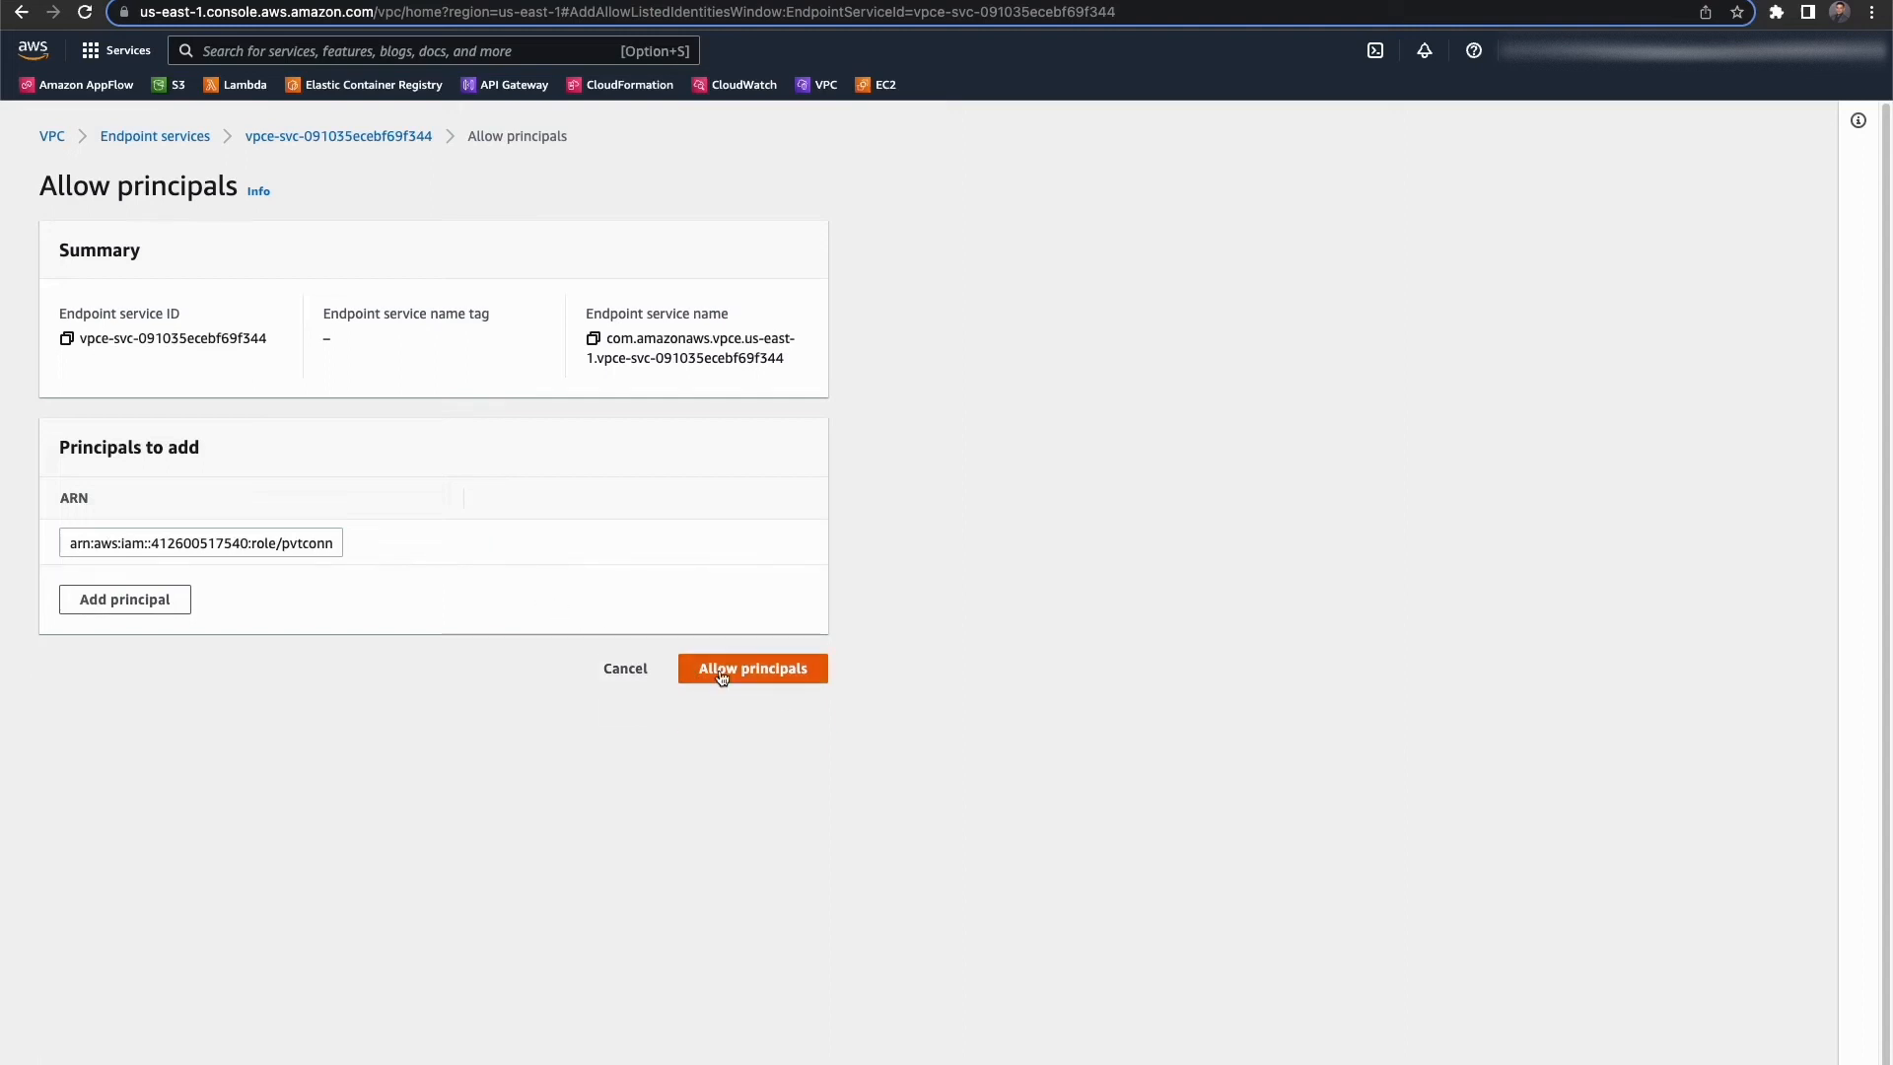
click(783, 680)
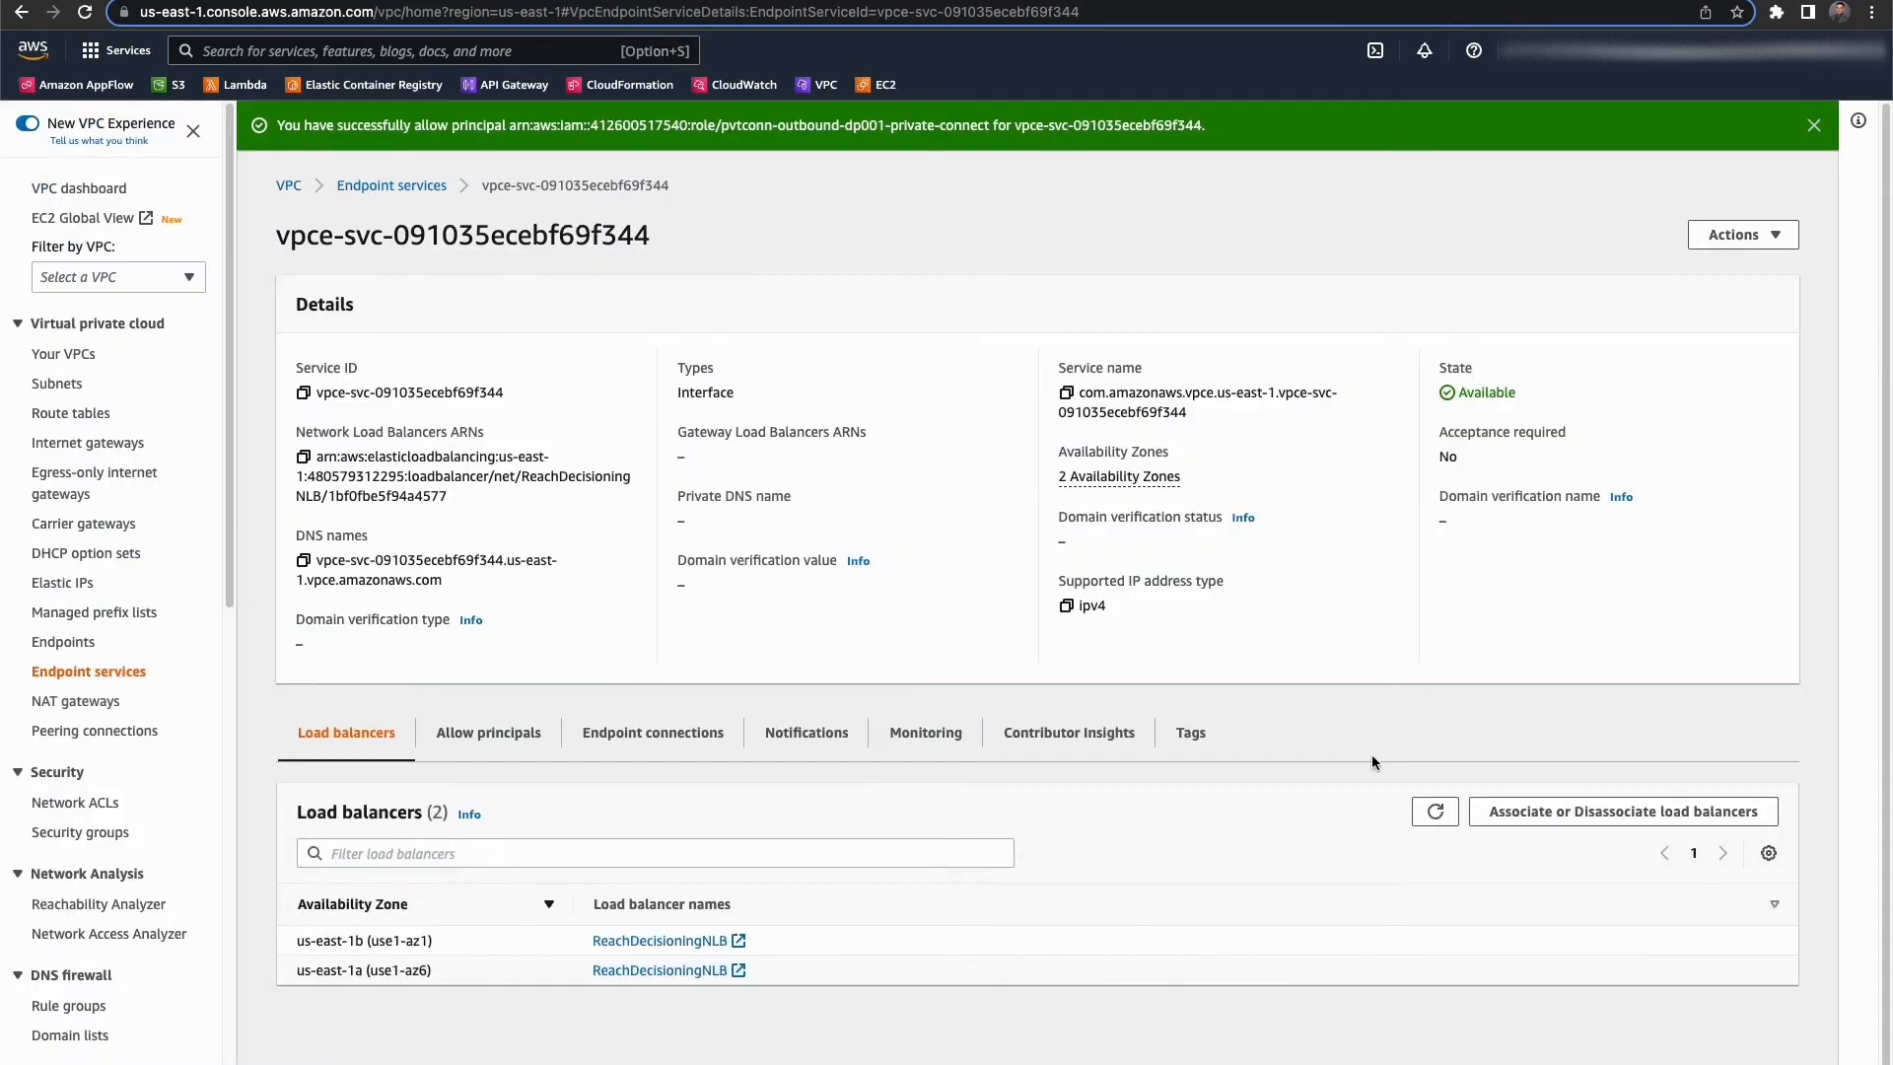
click(497, 731)
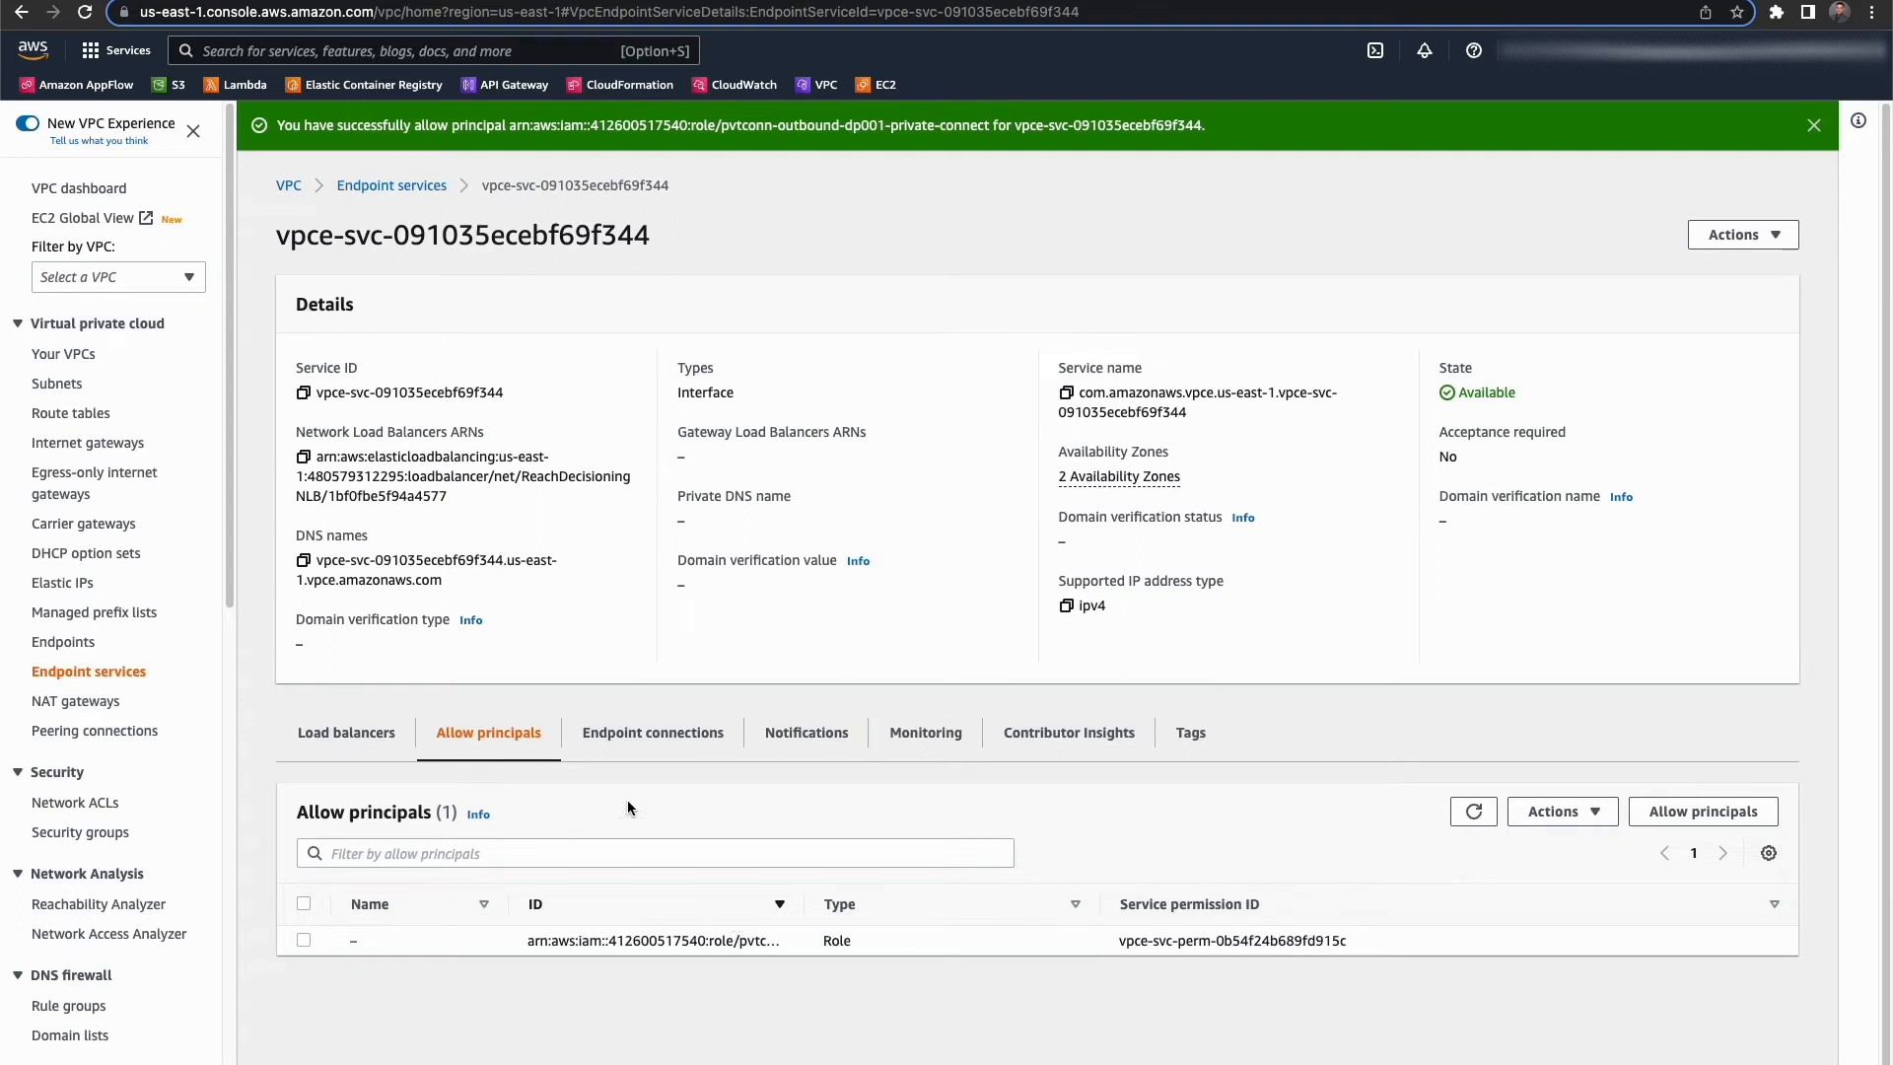
Copy the endpoint service's service name, switch to Salesforce's Private Connect setup, and sync the AWSDevLink outbound connection
click(1067, 393)
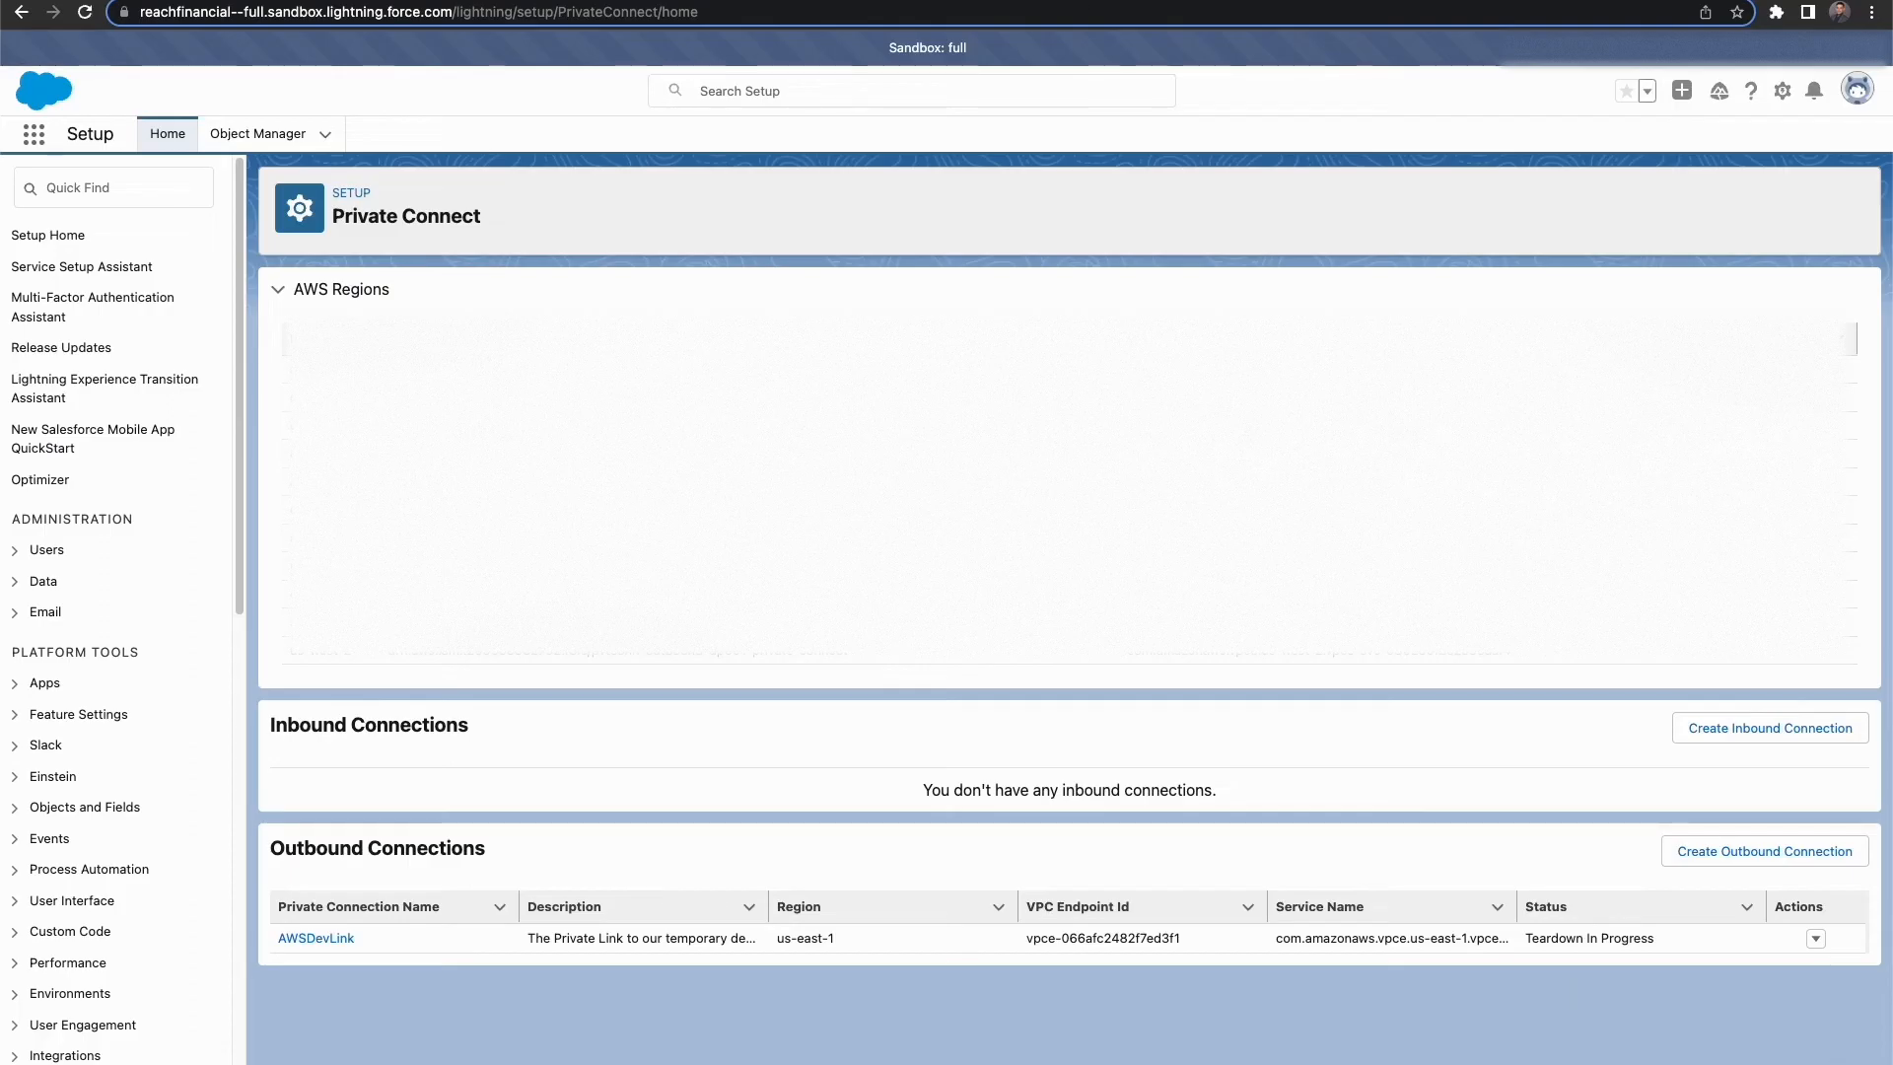
click(1815, 937)
click(1791, 929)
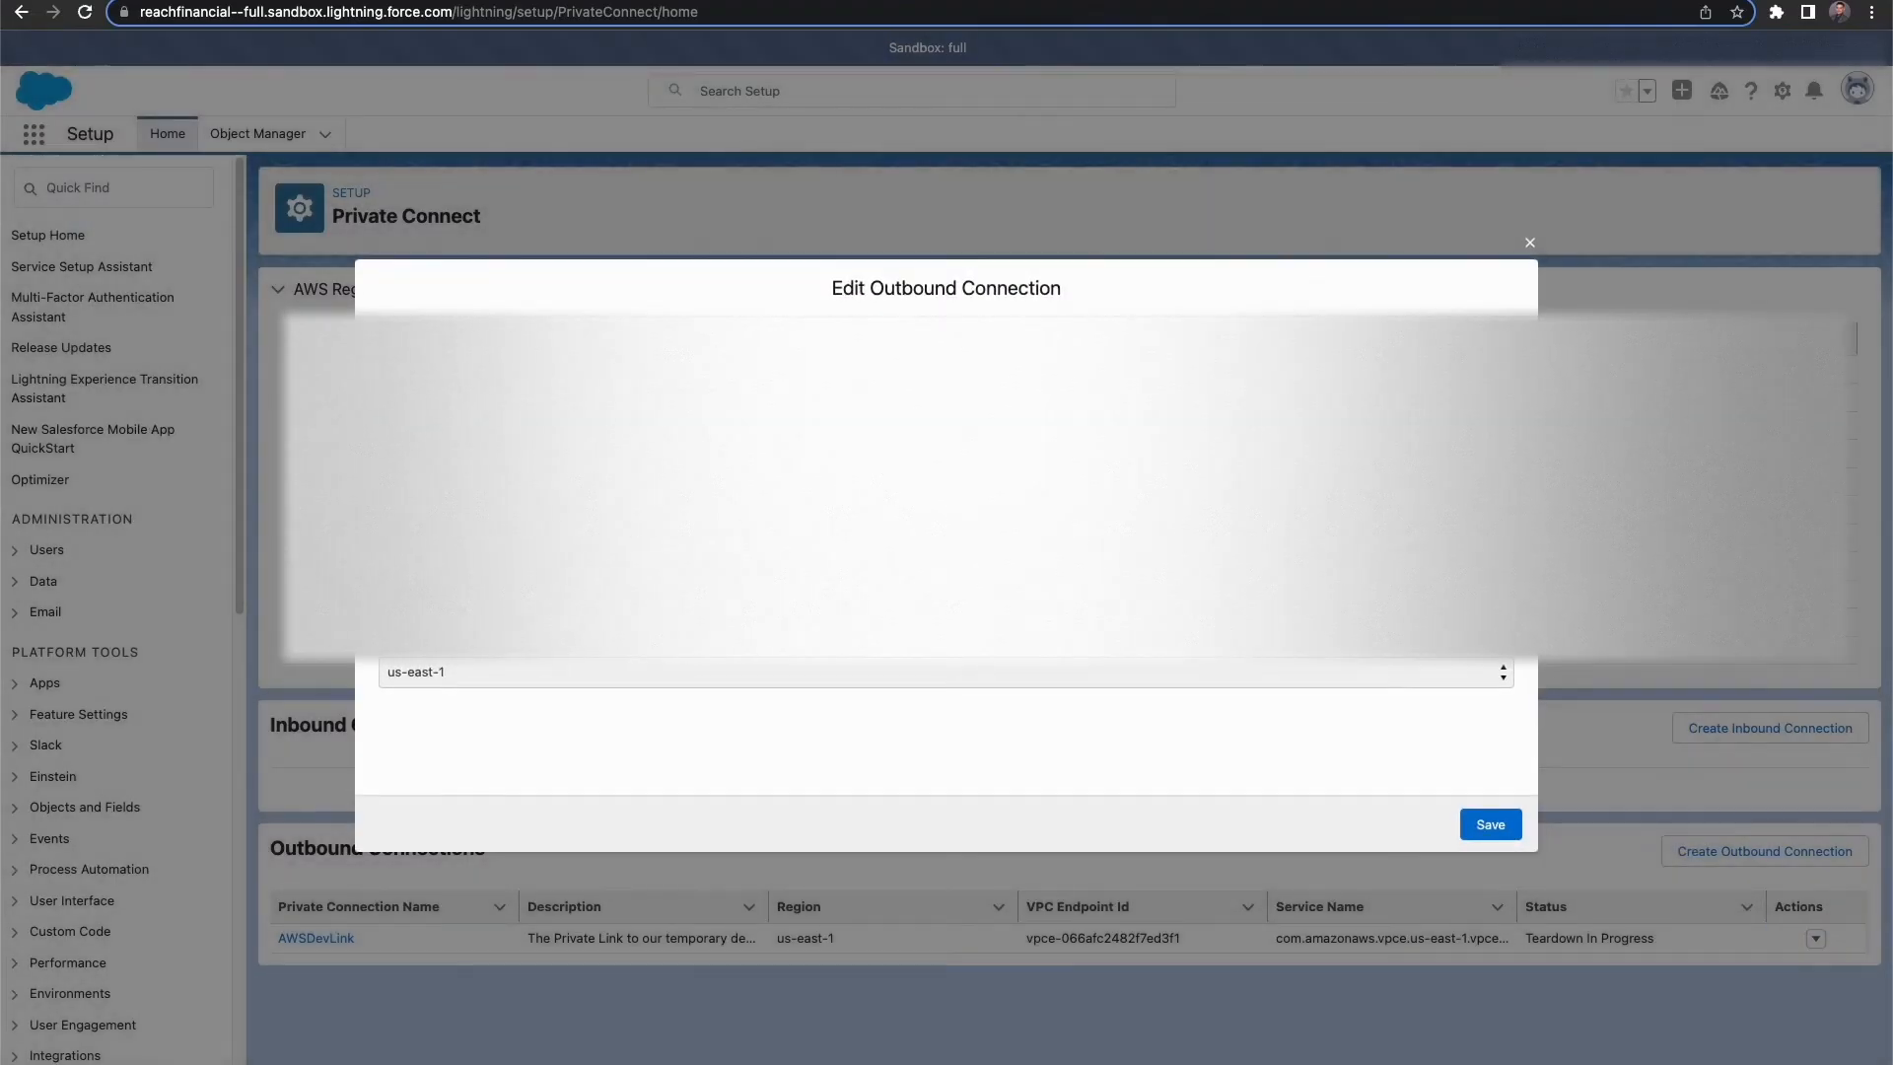
click(1530, 243)
click(1814, 939)
click(1797, 927)
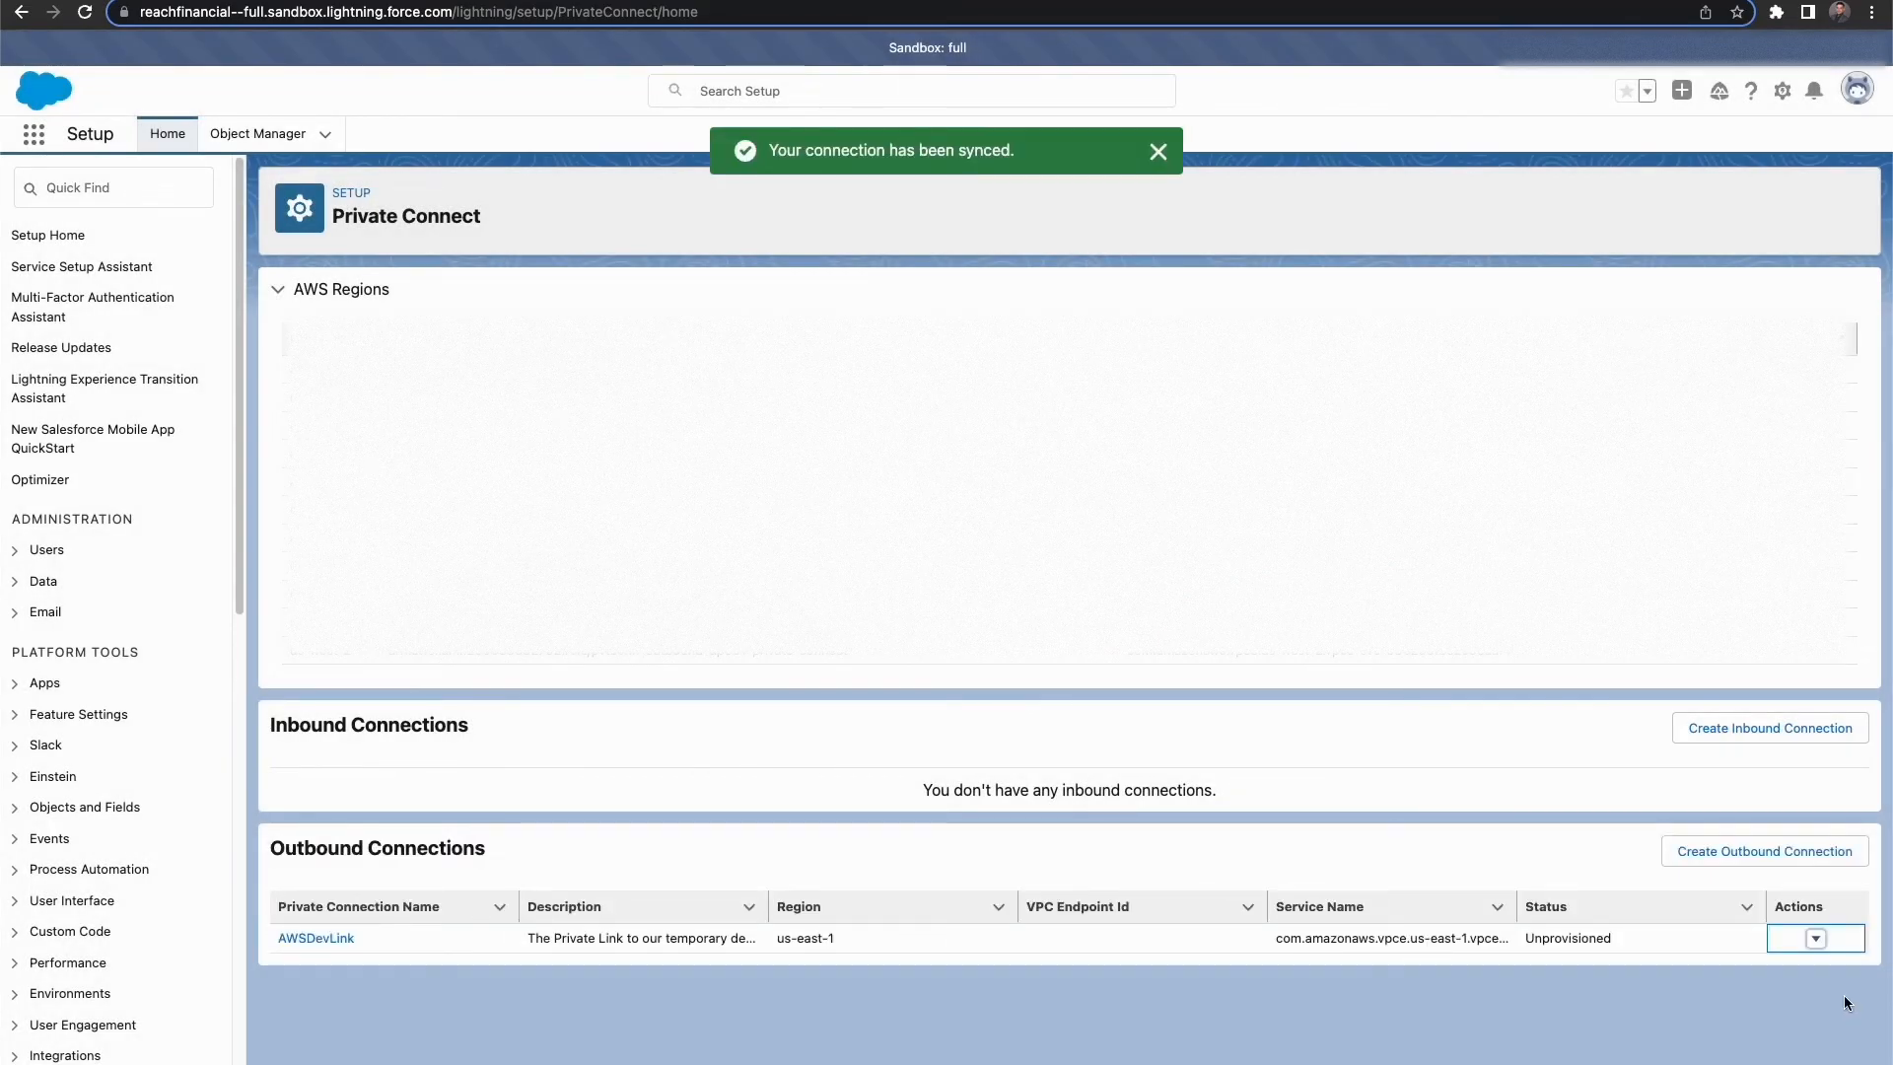
Set AWSDevLink's VPC endpoint service name to com.amazonaws.vpce.us-east-1.vpce-svc-091035ecebf69f344, choose to provision the connection now, and save it
click(737, 2)
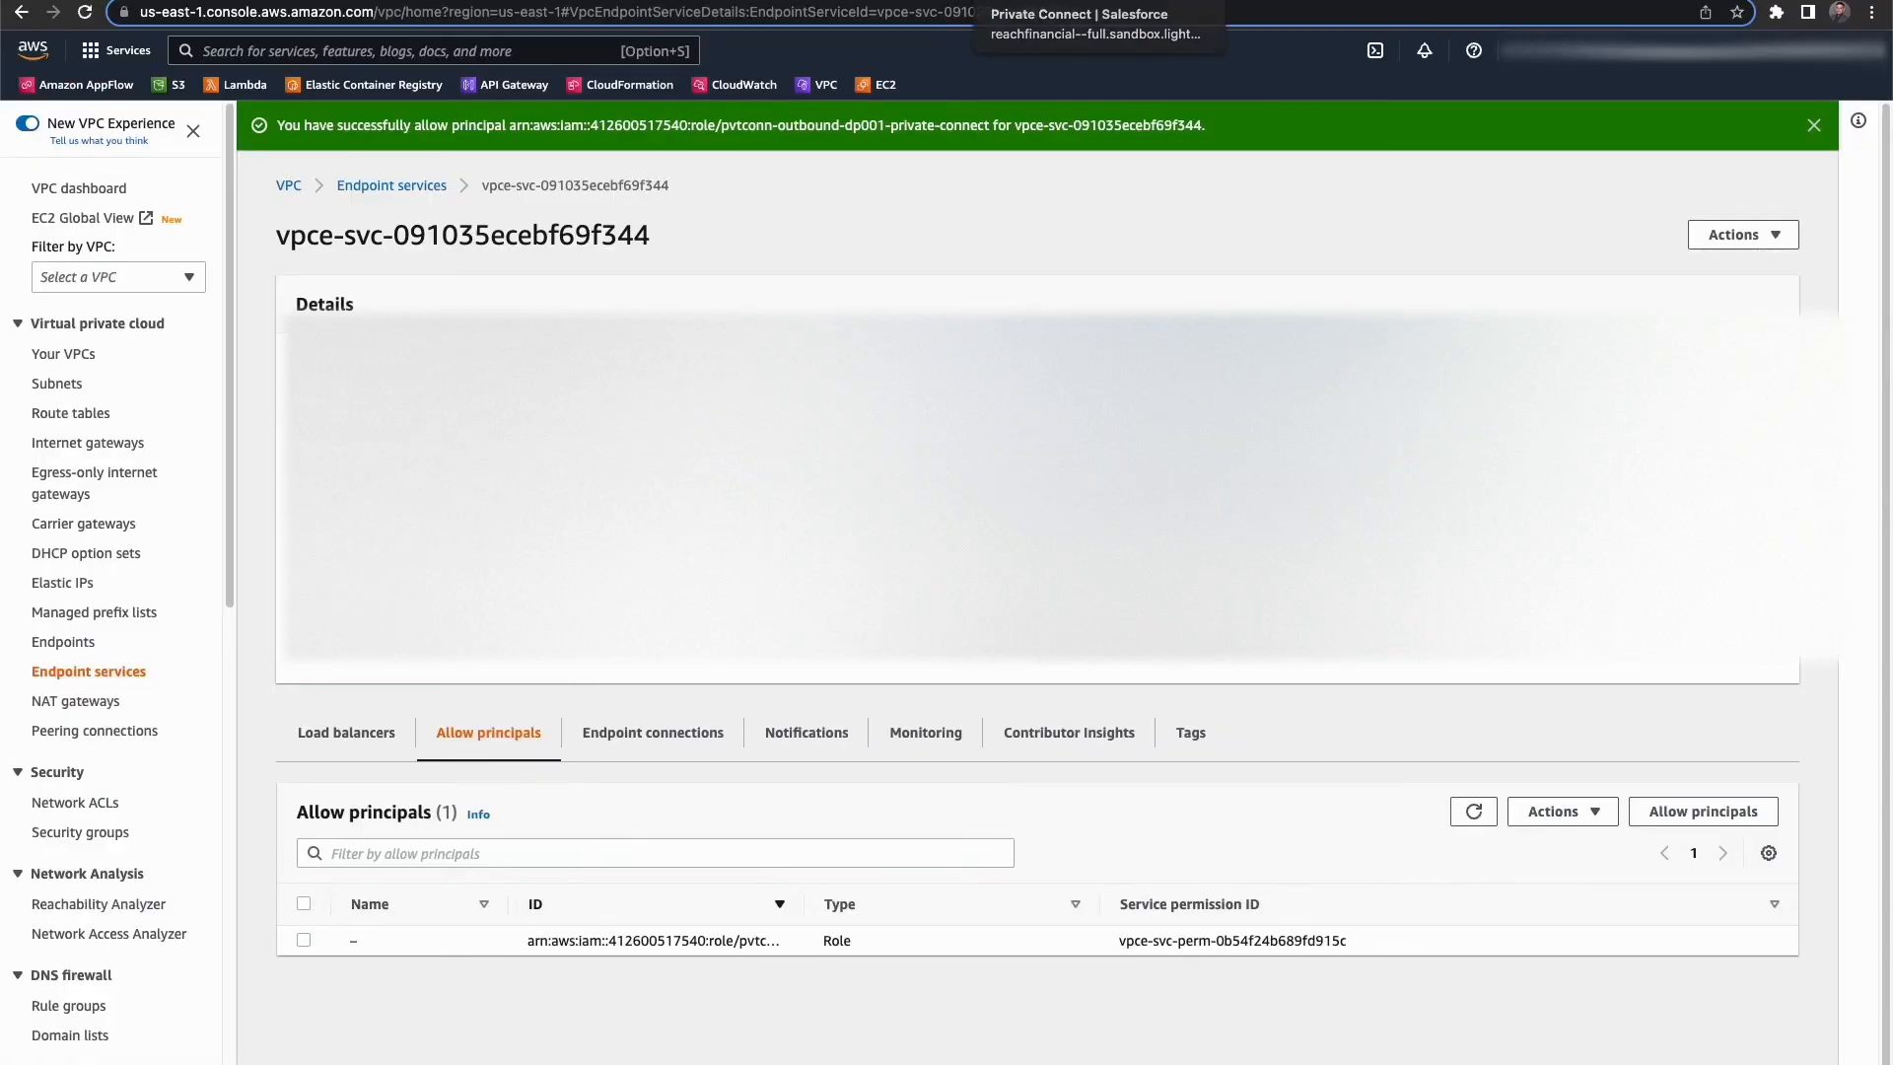
click(986, 2)
click(1812, 939)
click(1755, 827)
click(552, 609)
key(super+a)
key(super+v)
click(386, 730)
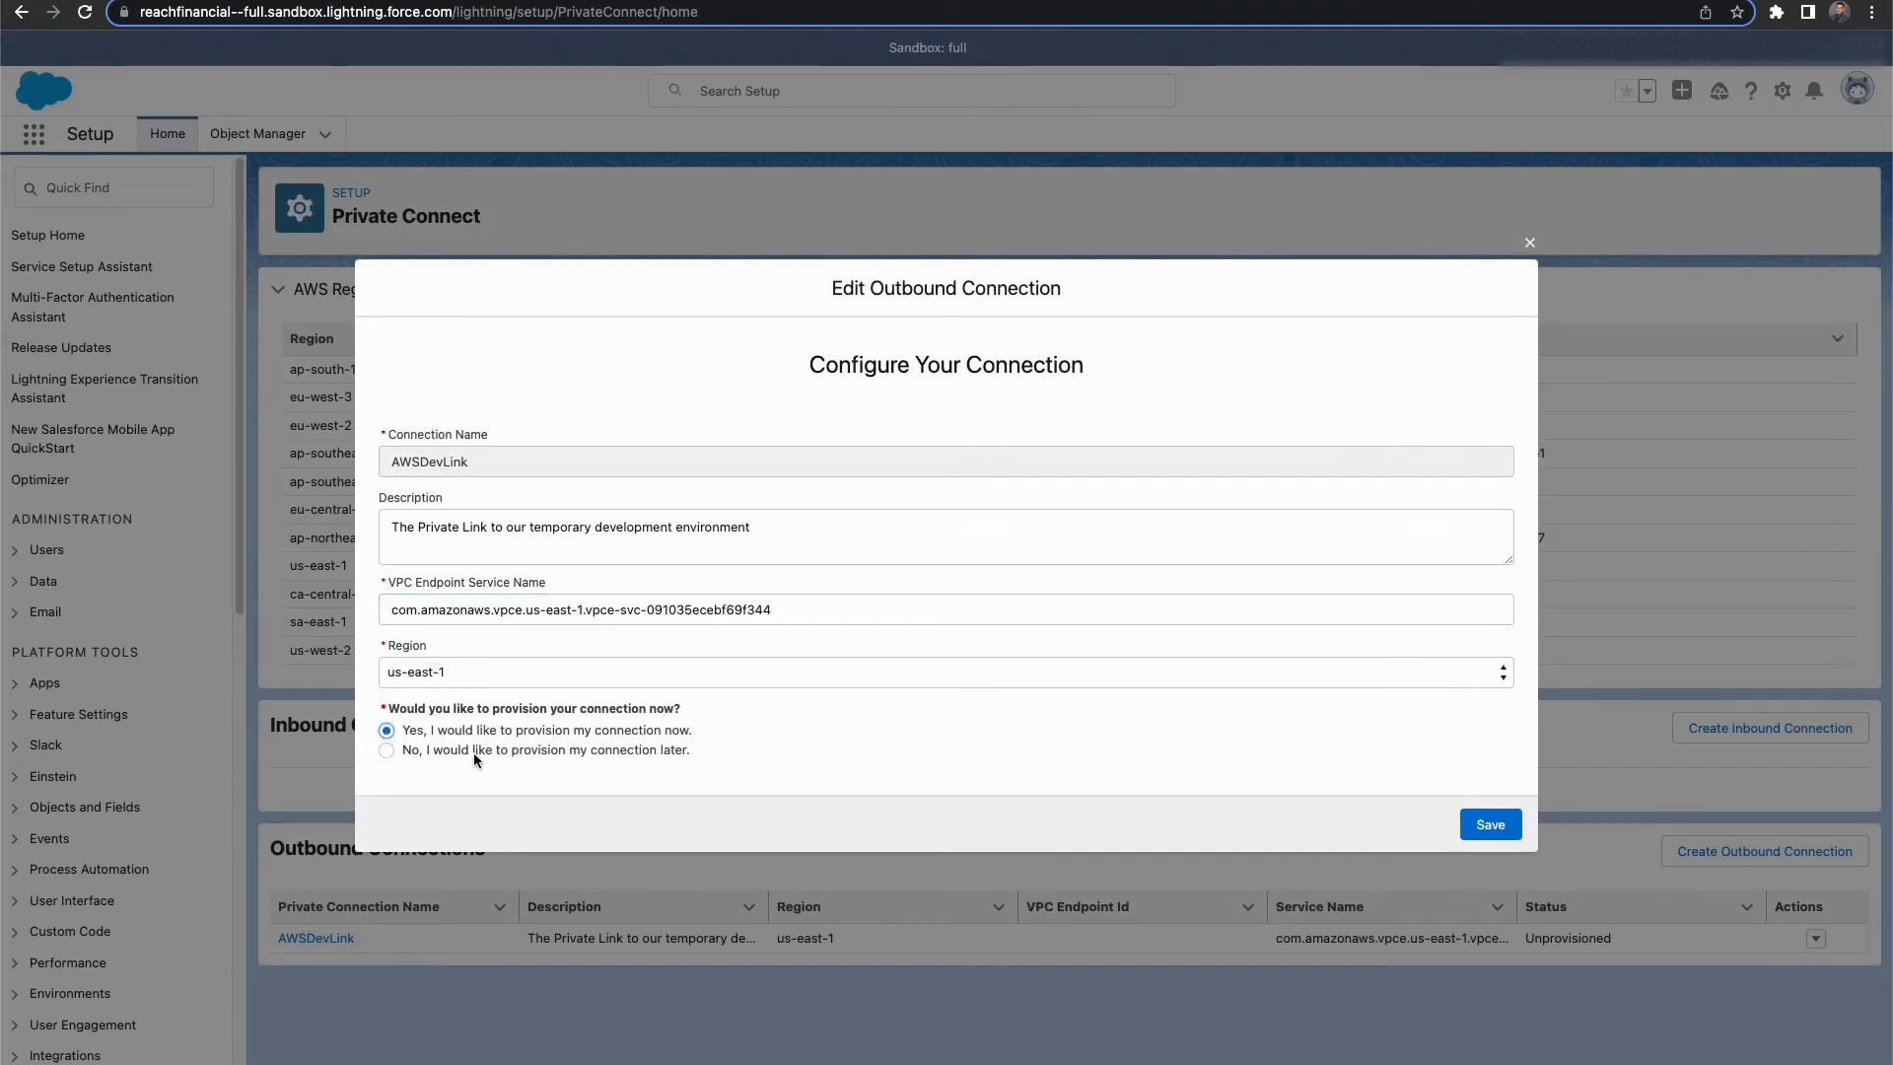
click(1493, 822)
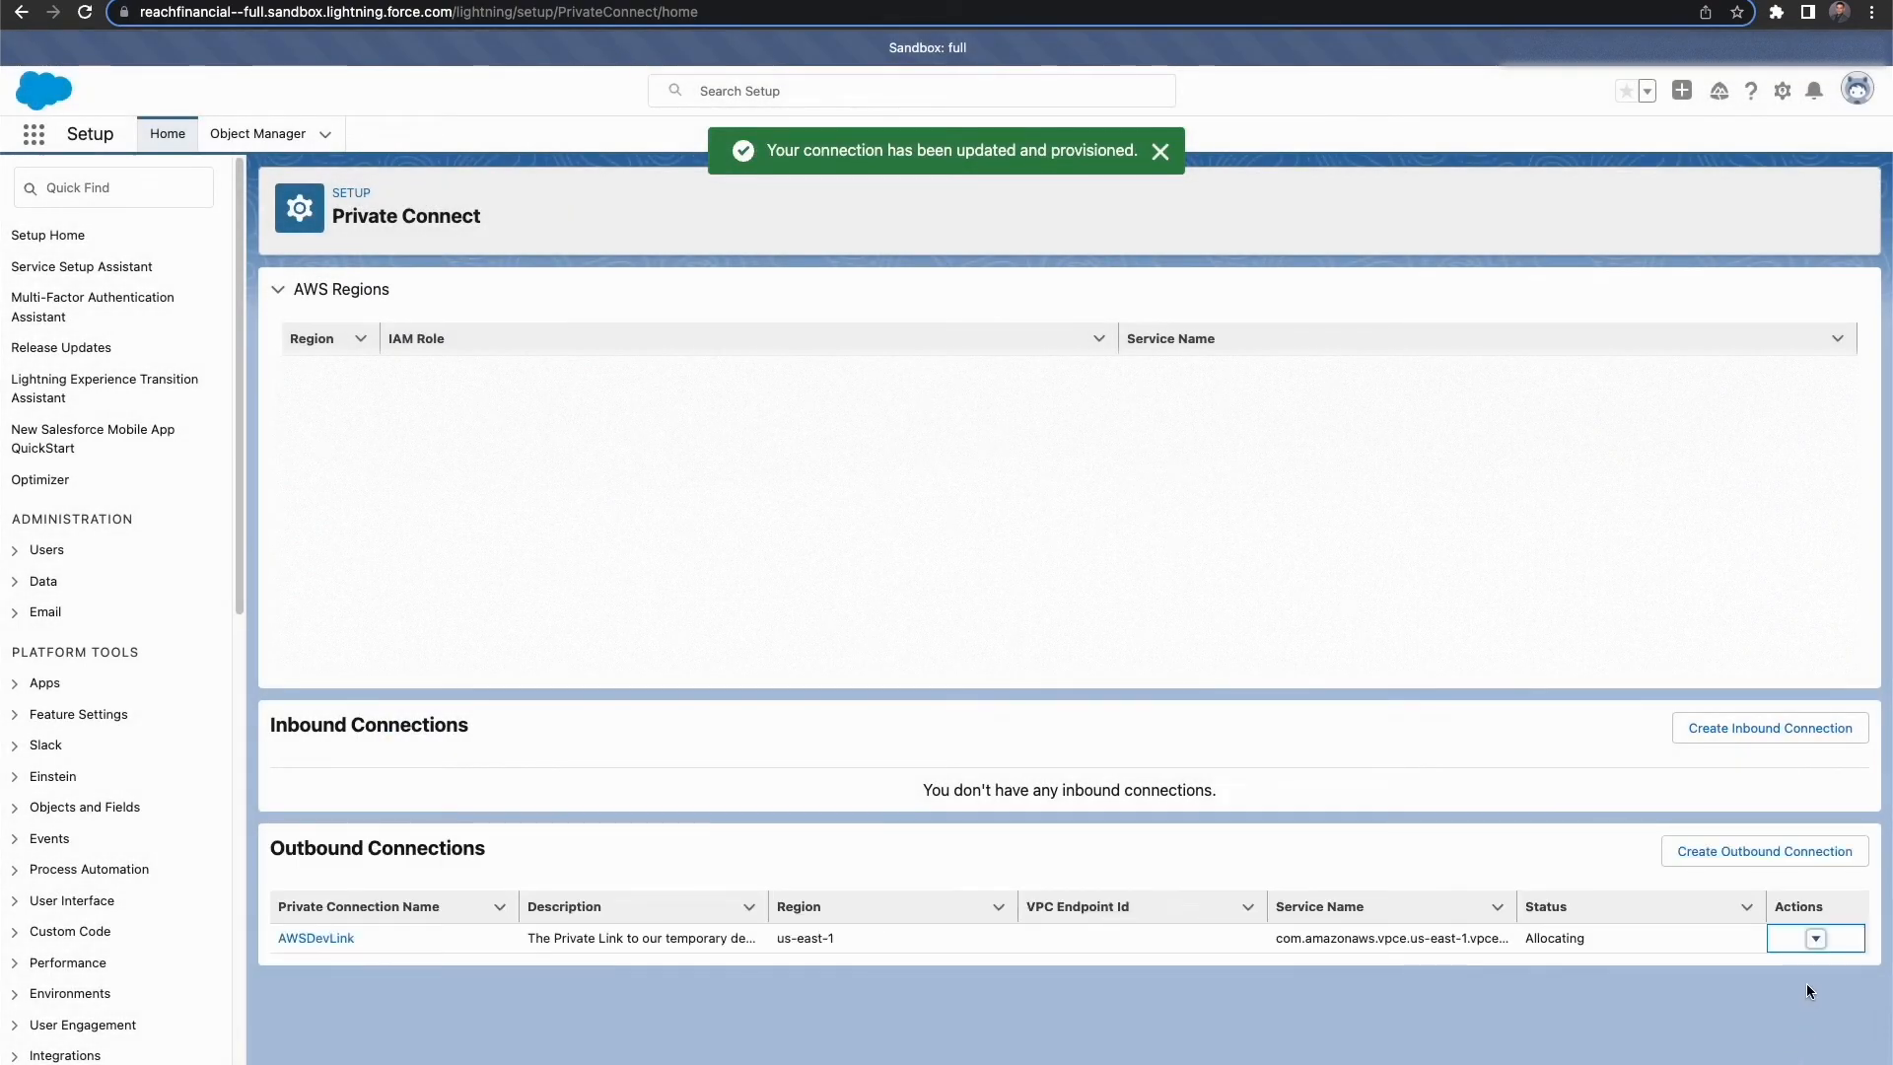
Sync the newly provisioned AWSDevLink connection, and switch to the AWS endpoint service to display its endpoint connections
click(1815, 938)
click(1764, 895)
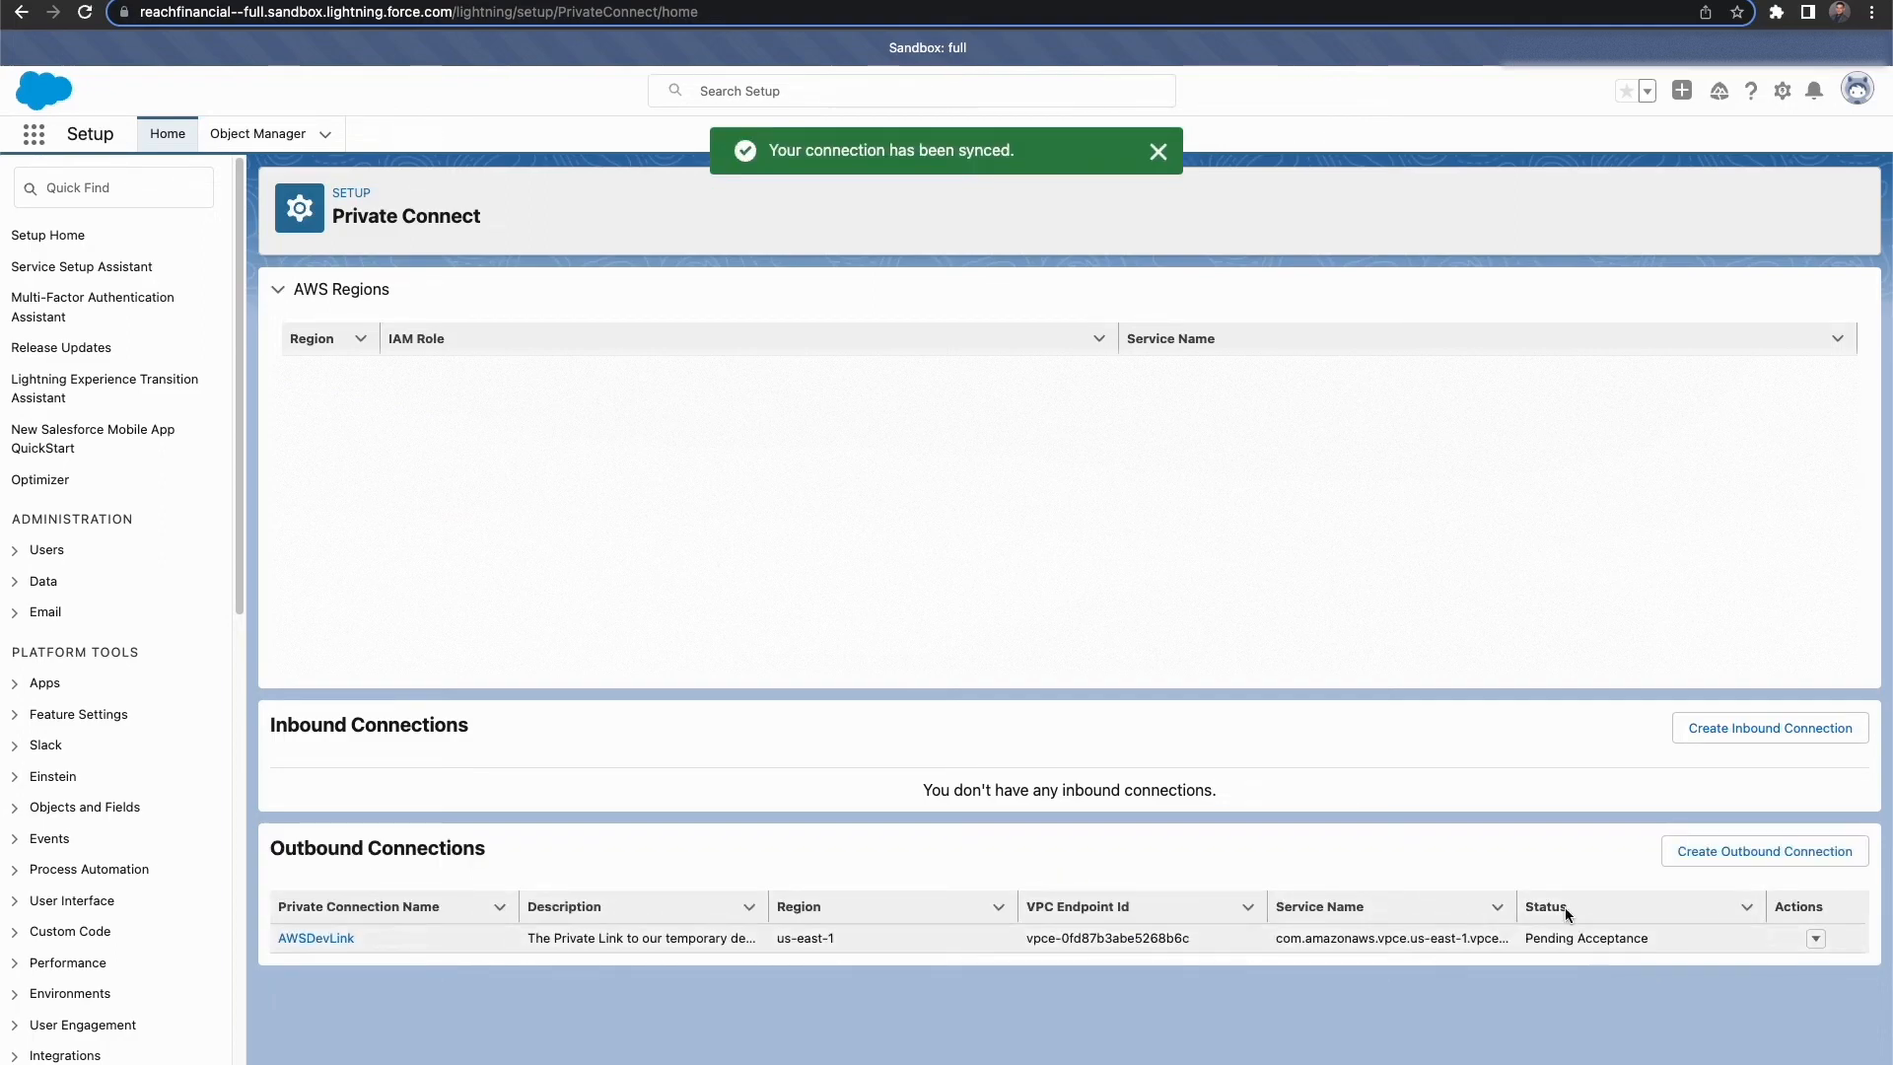
click(723, 1)
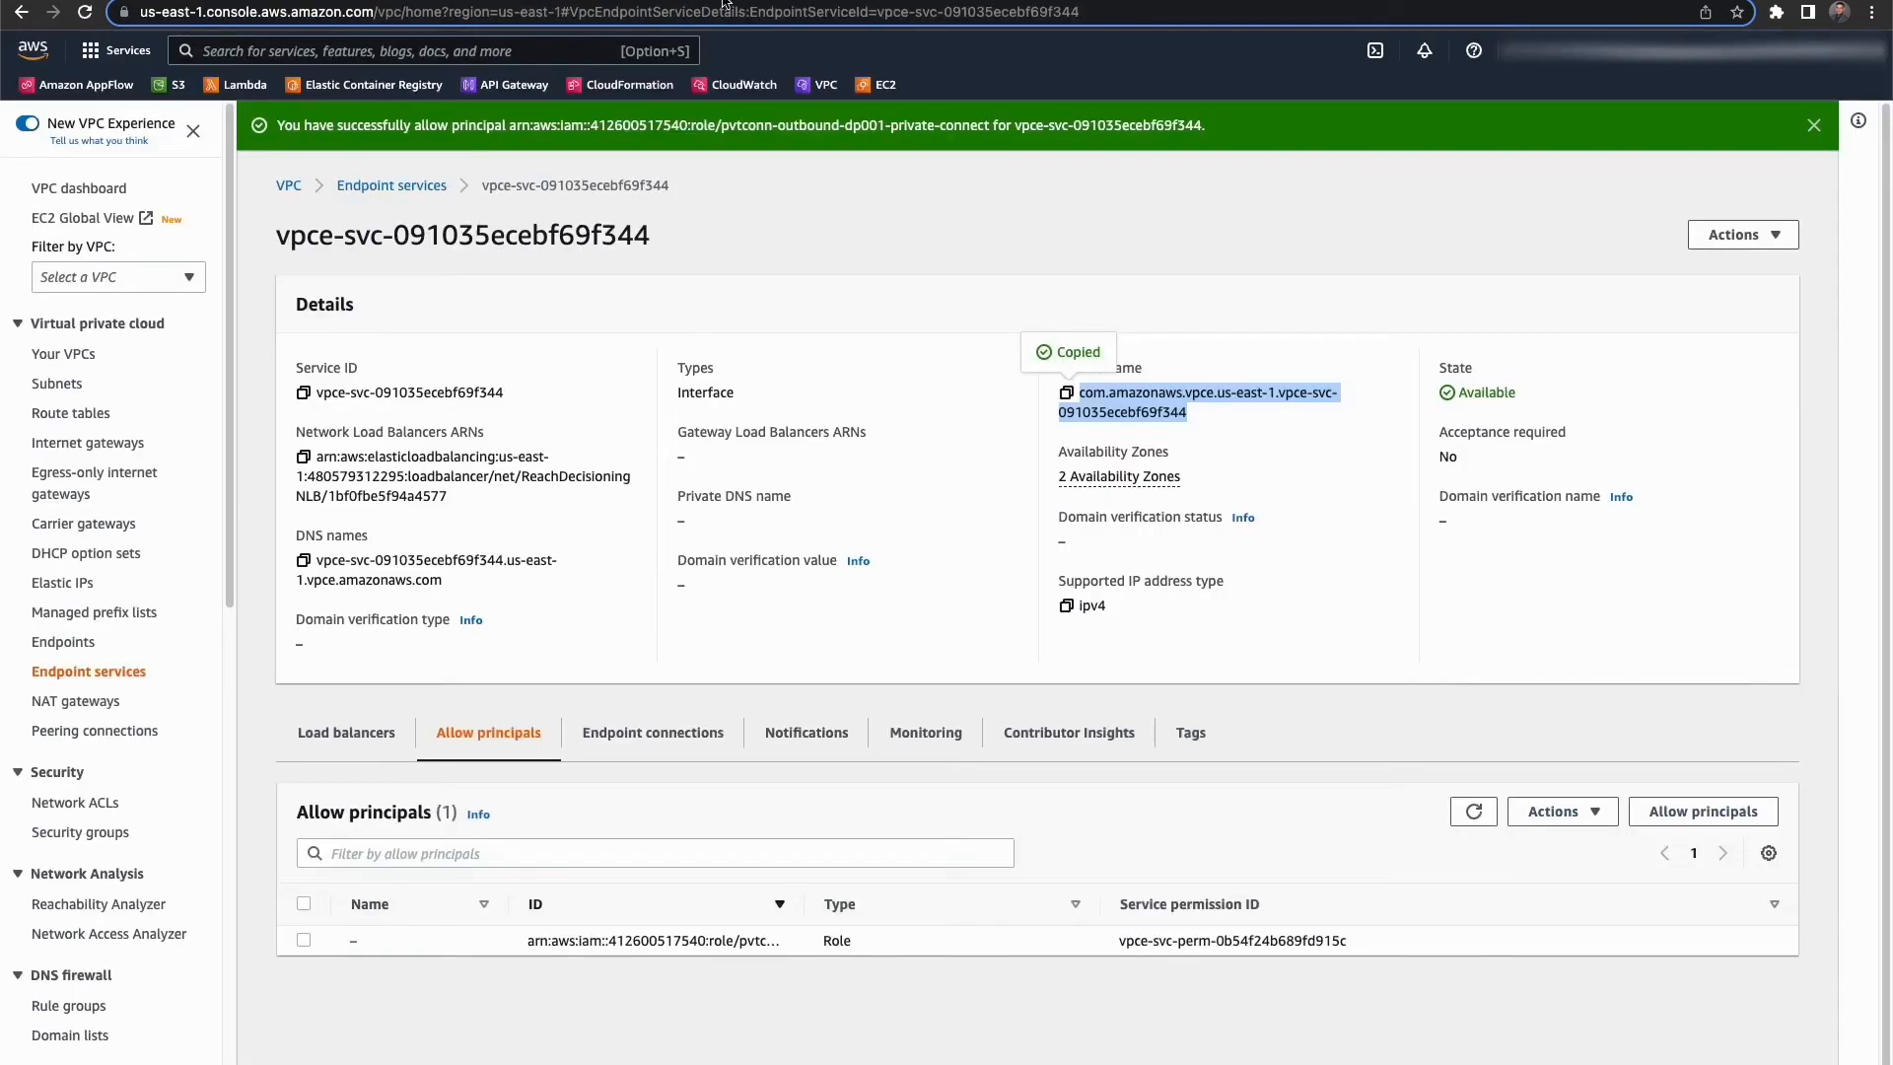
click(661, 745)
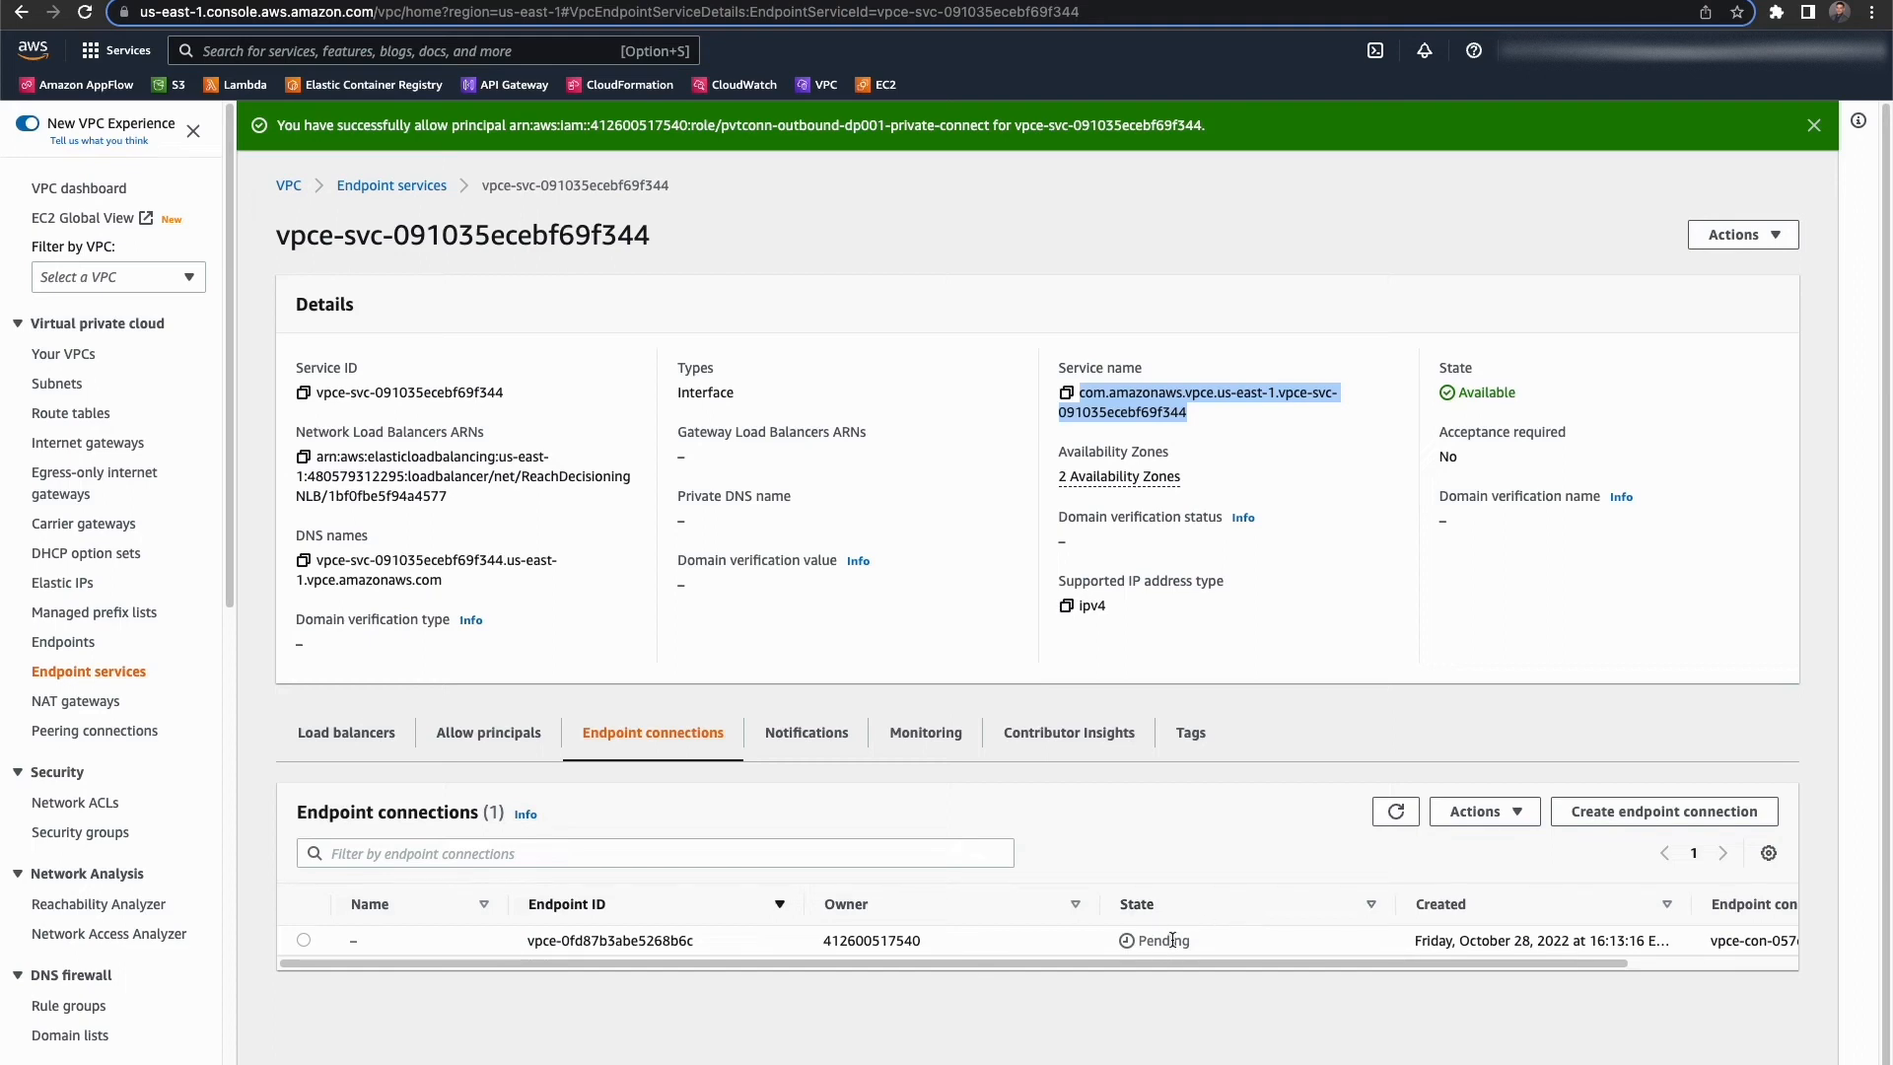
Sync AWSDevLink again in Salesforce, and refresh the endpoint connections list in the AWS VPC console
click(1120, 2)
click(1816, 943)
click(1769, 894)
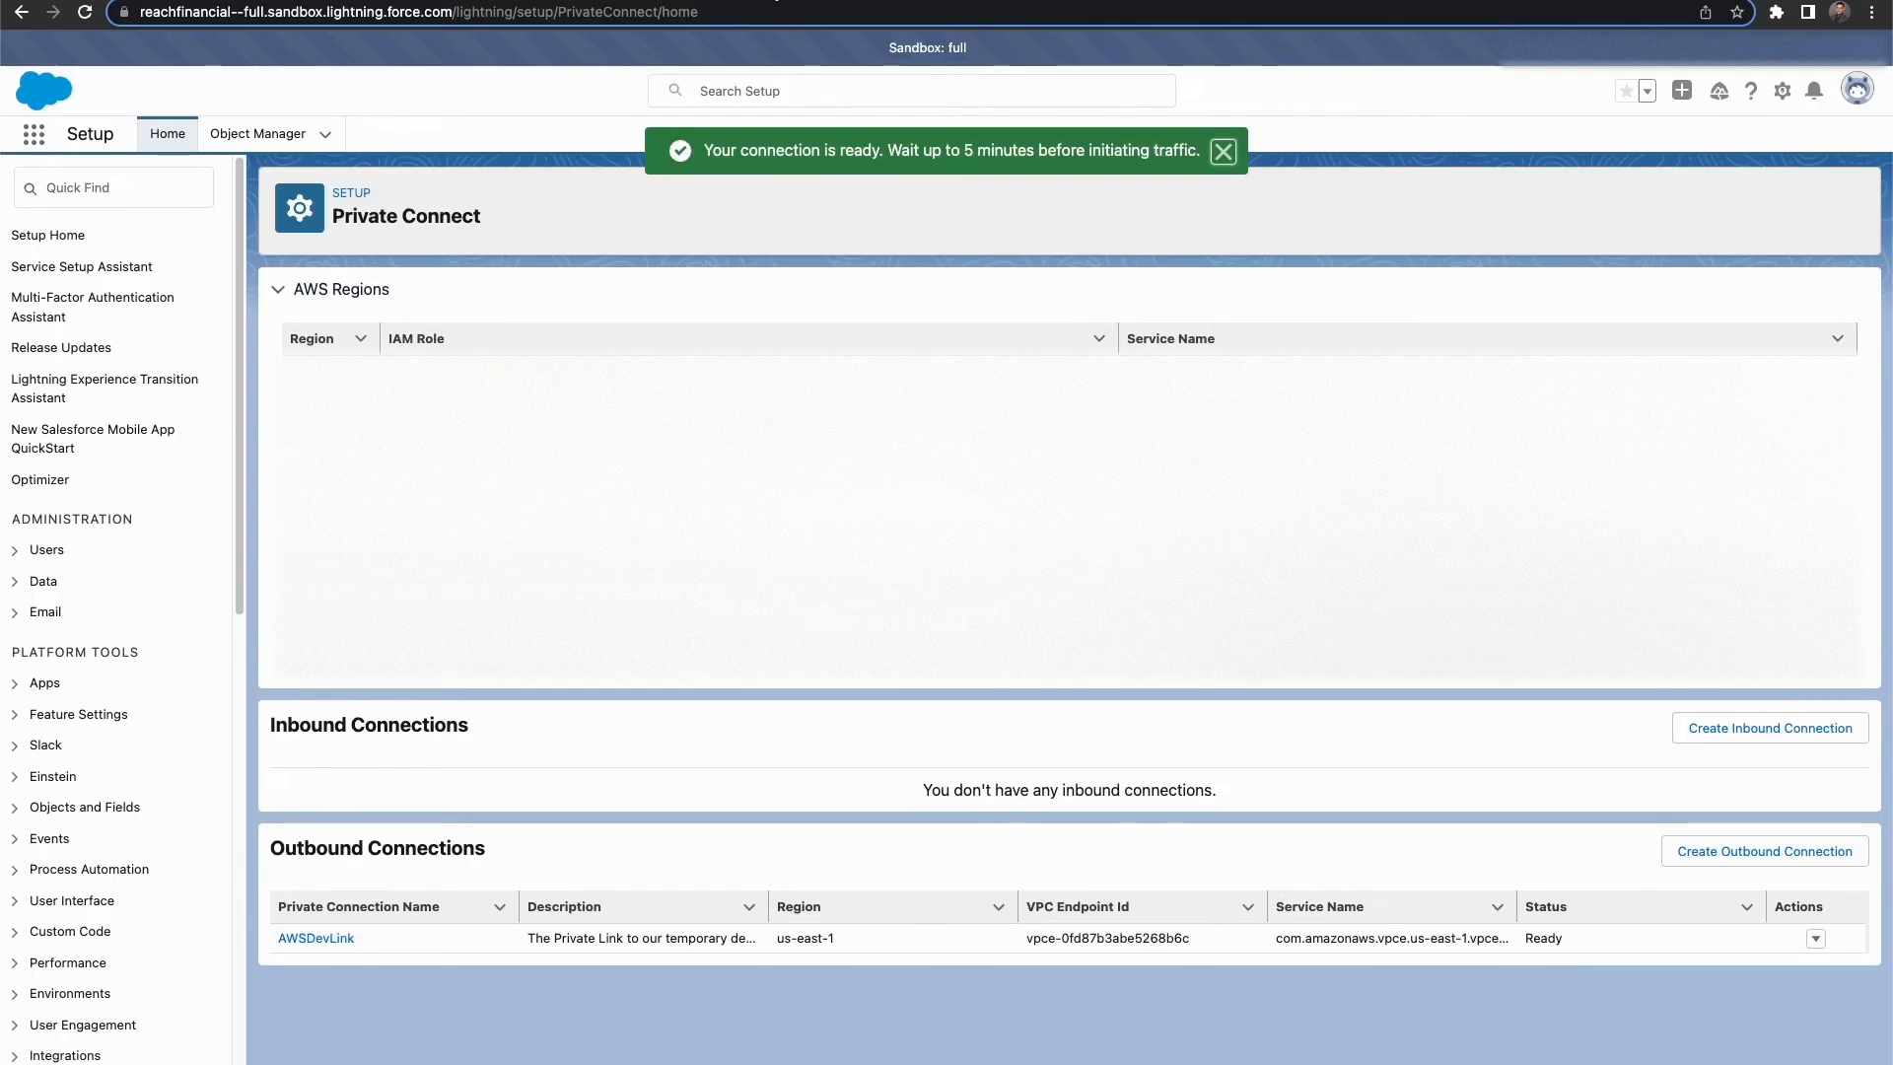
click(776, 1)
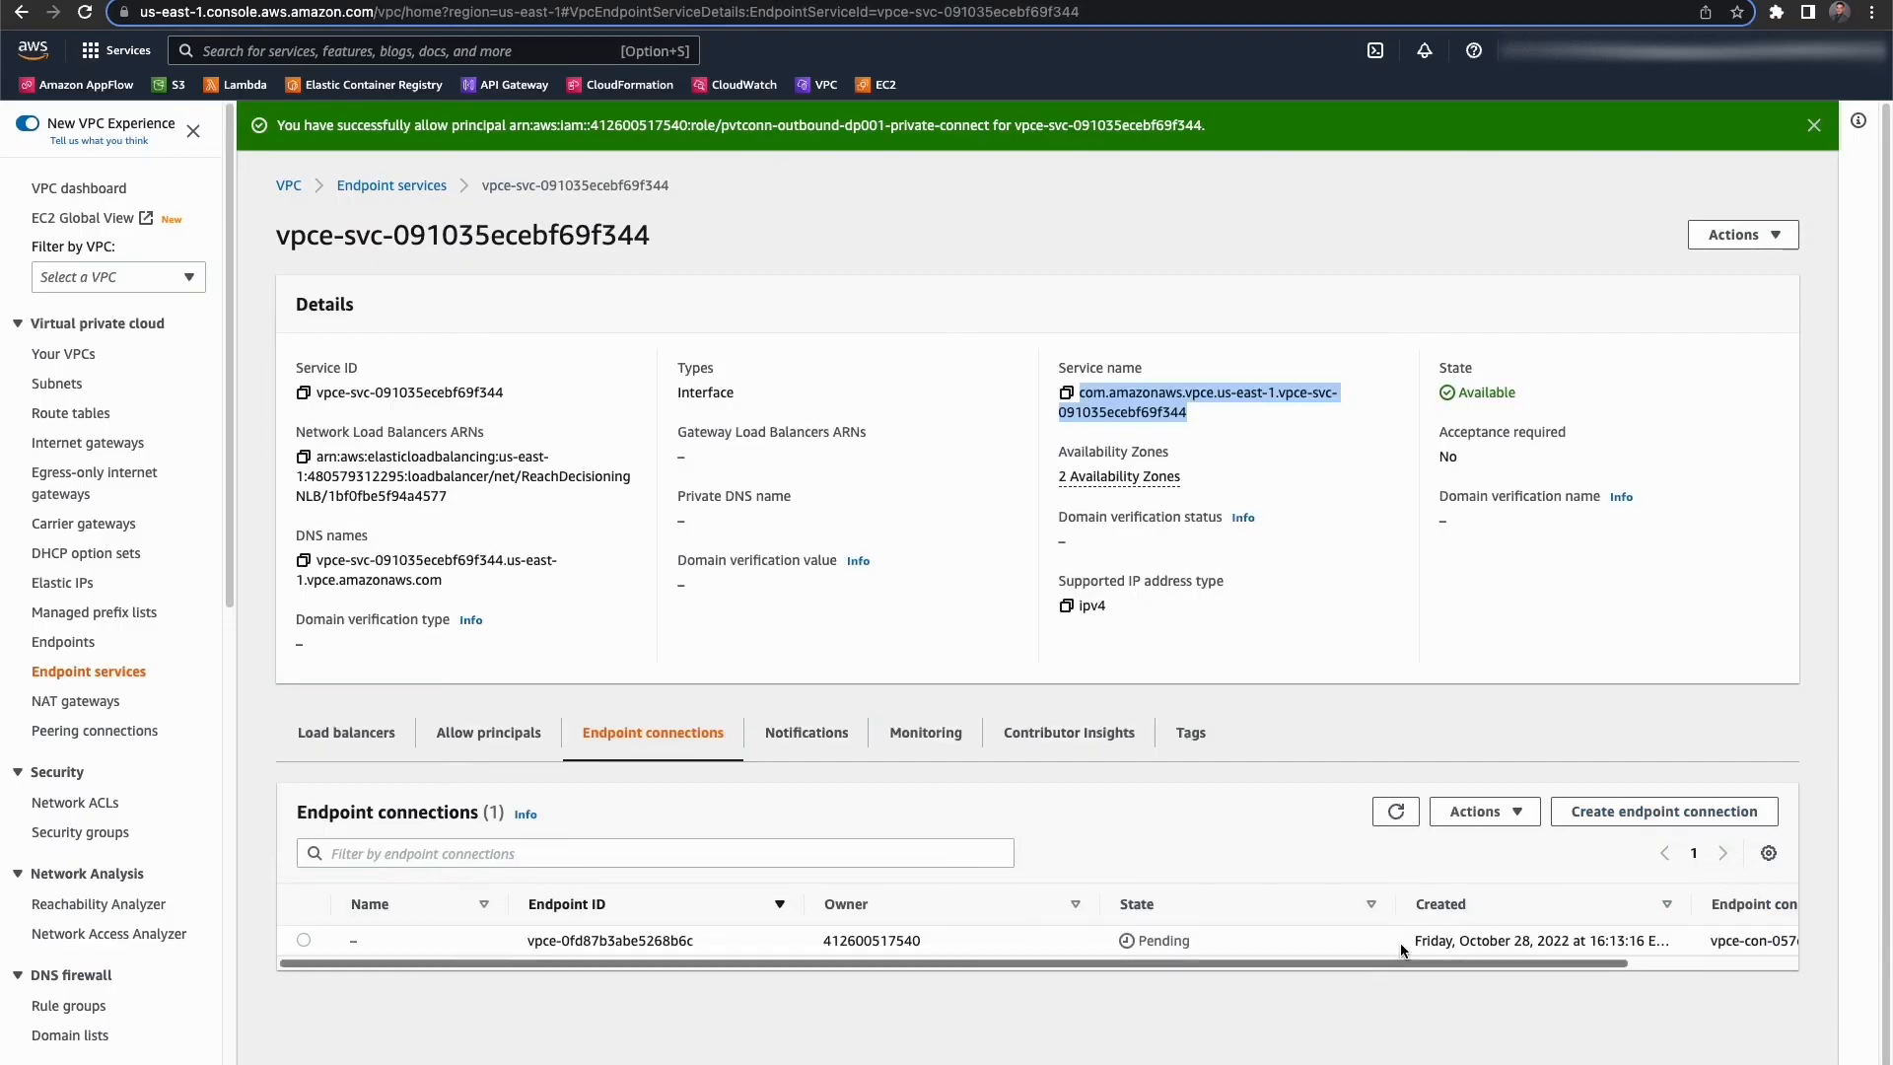
click(1391, 814)
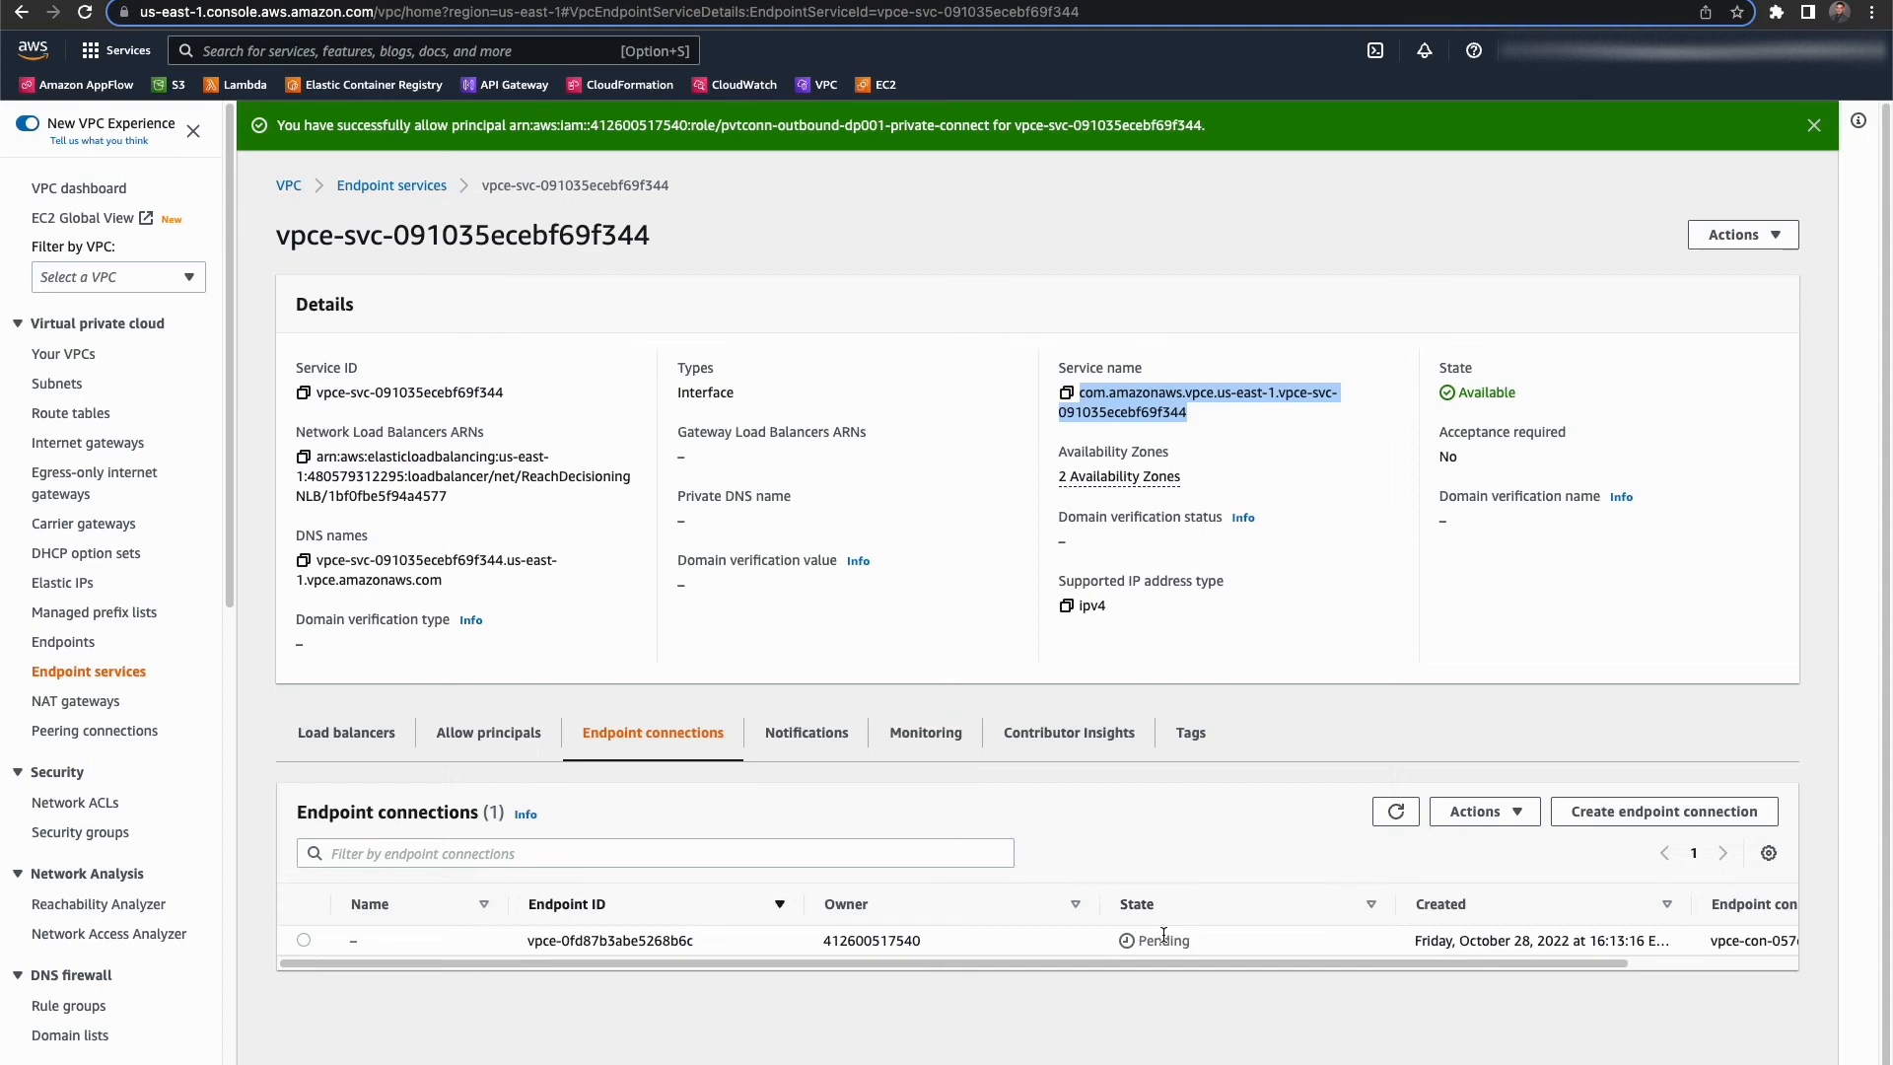
In a duplicate of the AWS browser page, open the EC2 load balancers and copy the DNS name of ReachDecisioningNLB
right_click(776, 1)
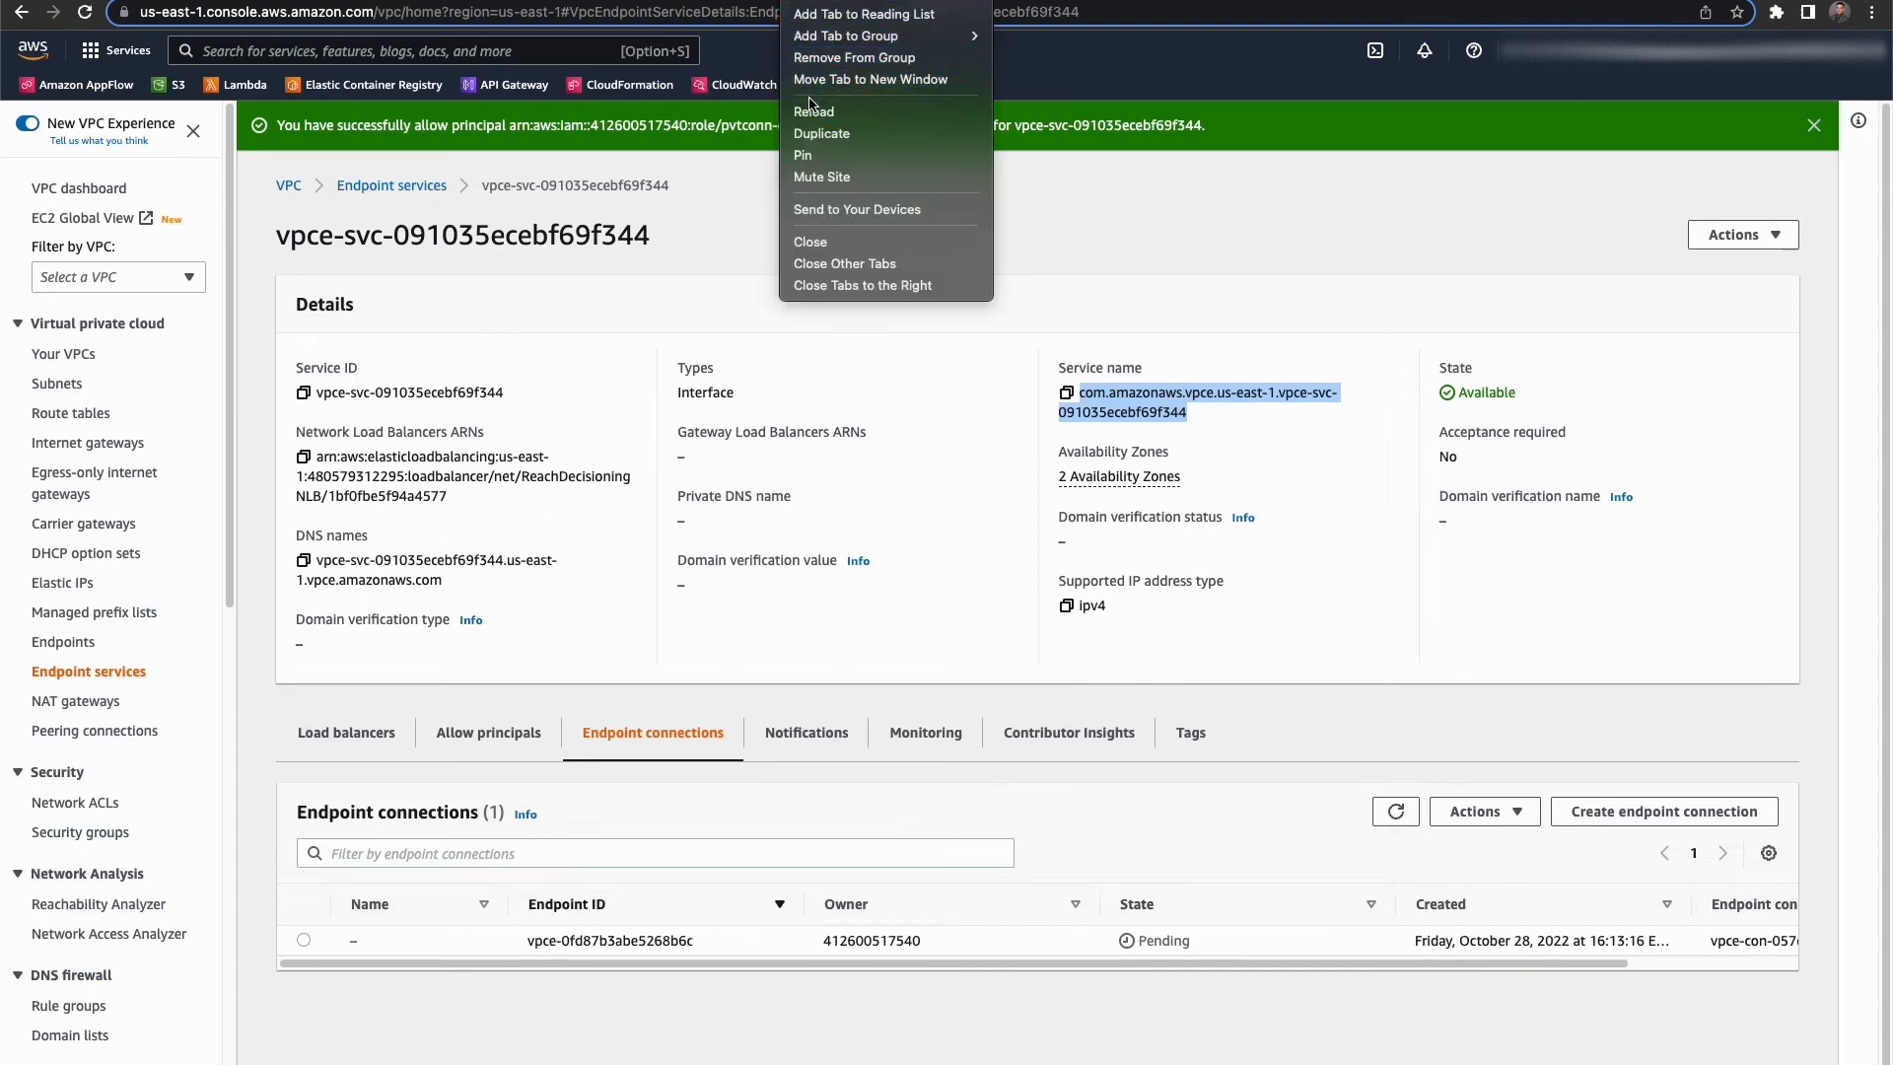
click(810, 133)
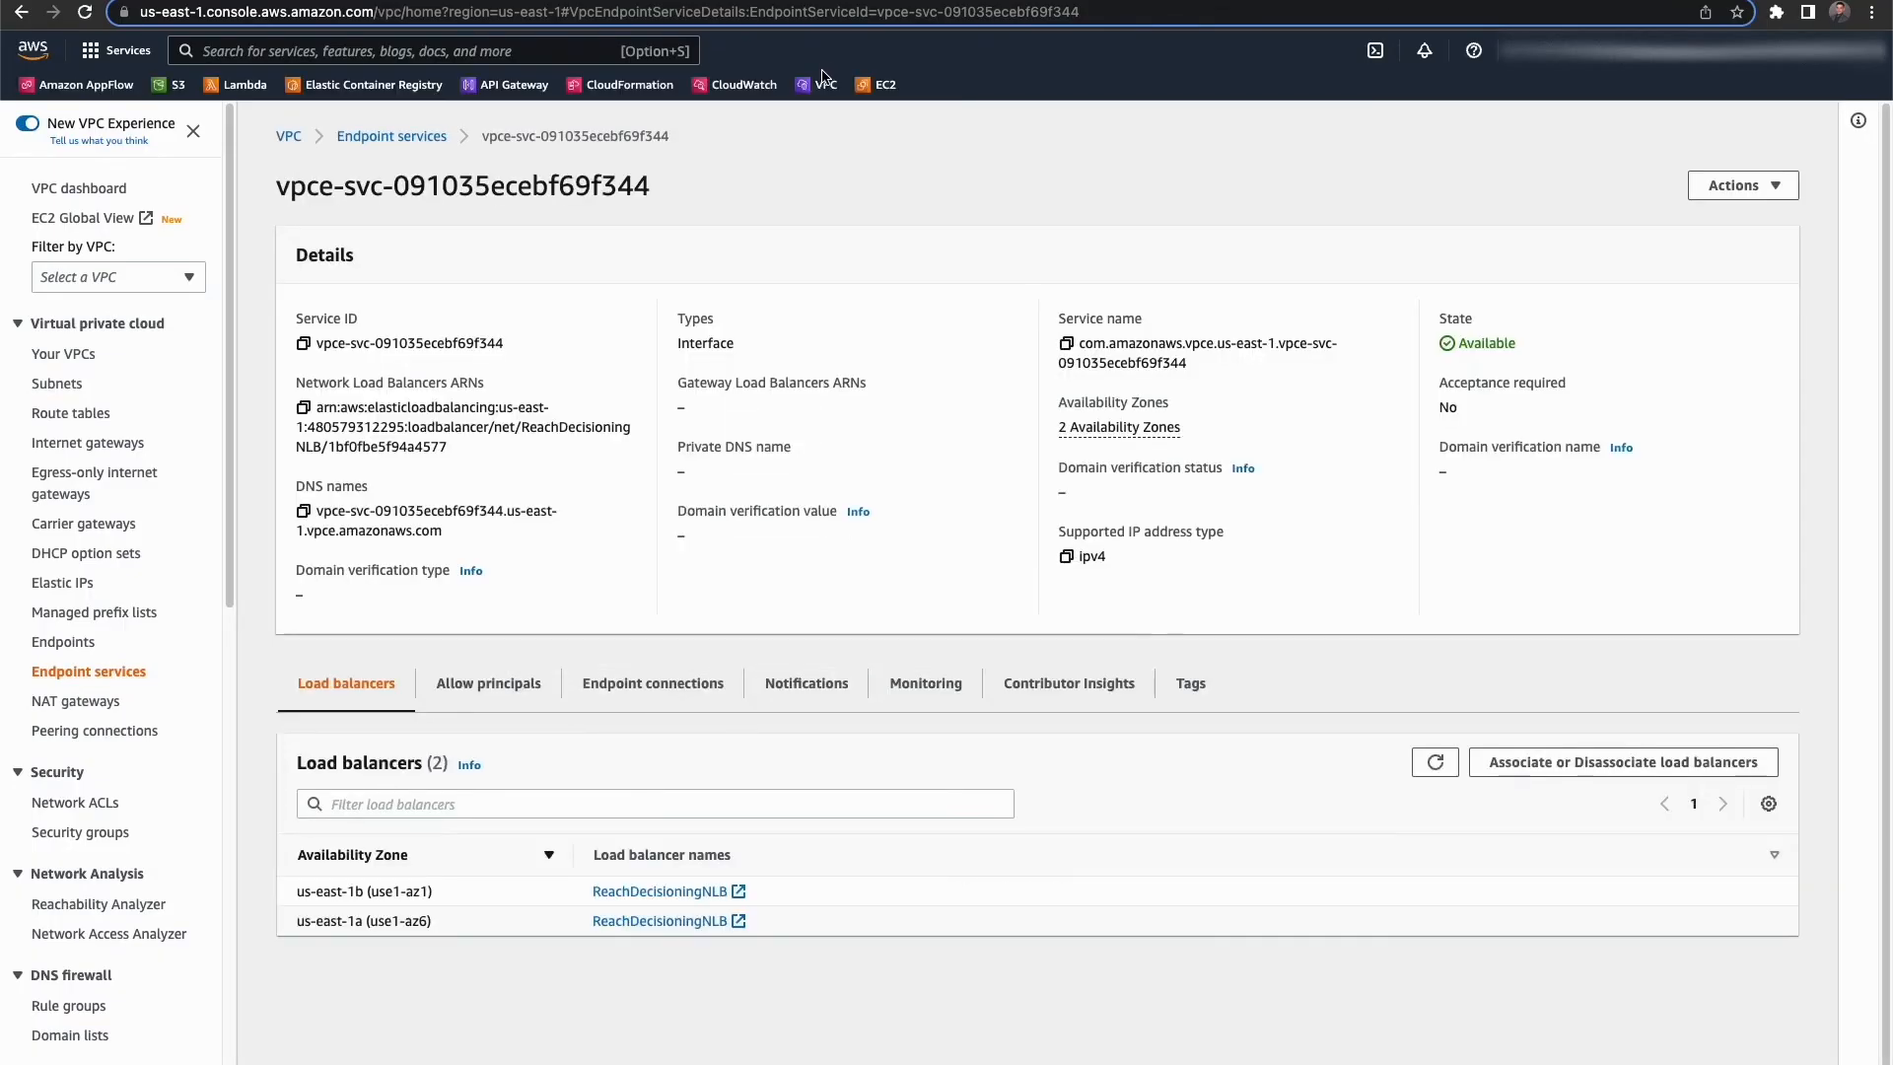
click(867, 92)
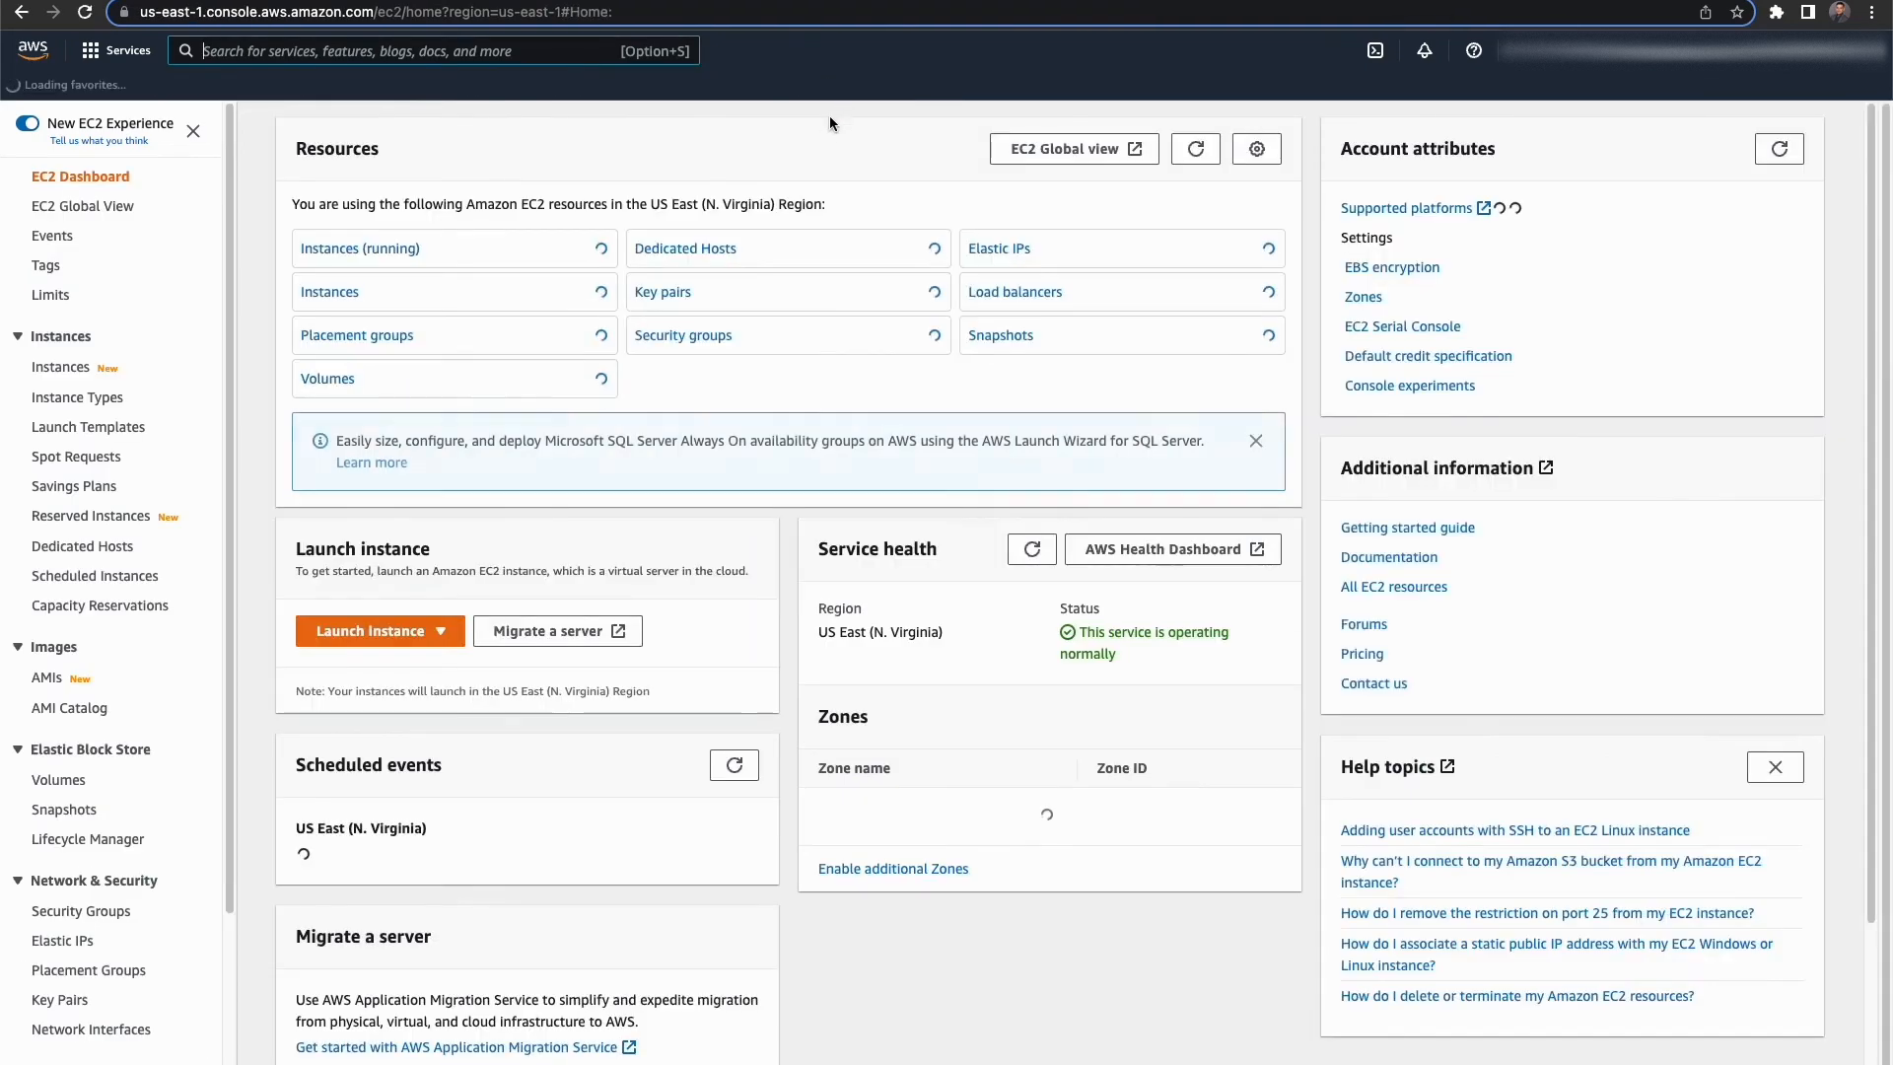
scroll(117, 838, down, 4)
click(87, 900)
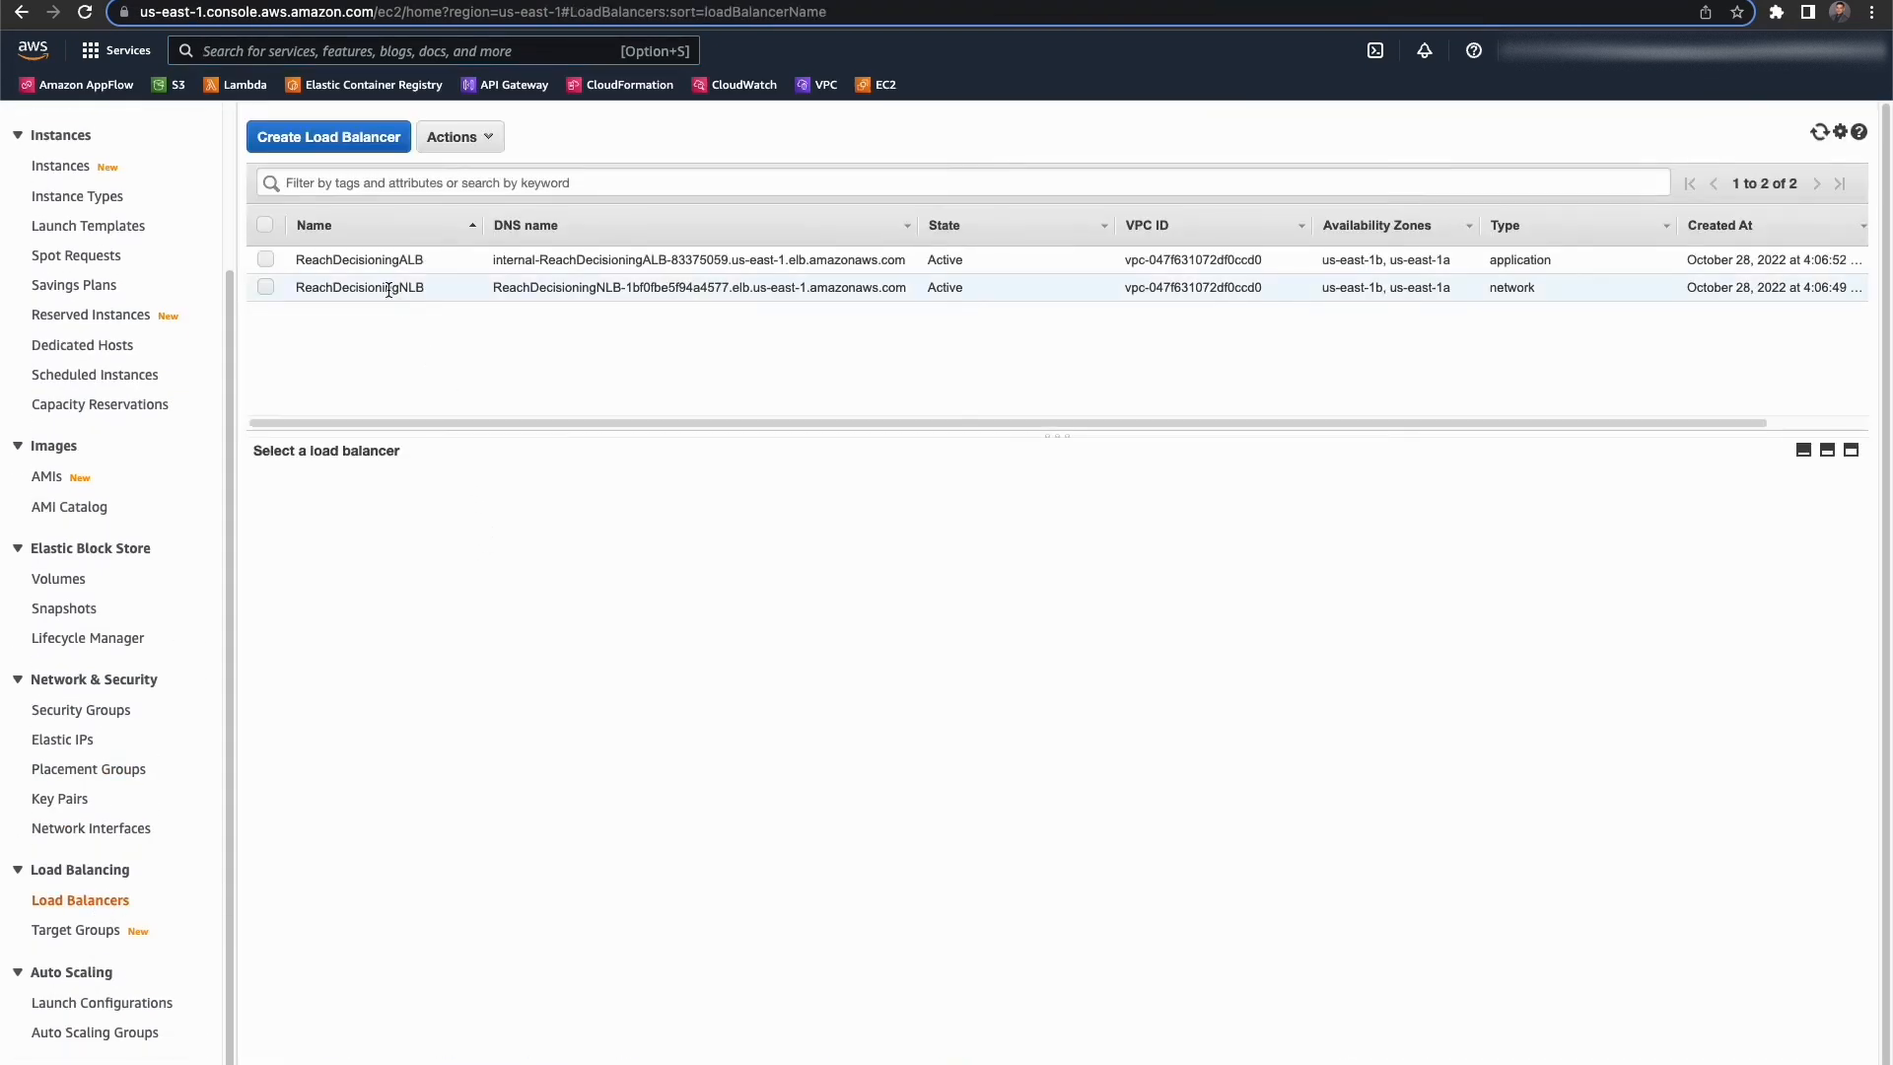
click(390, 288)
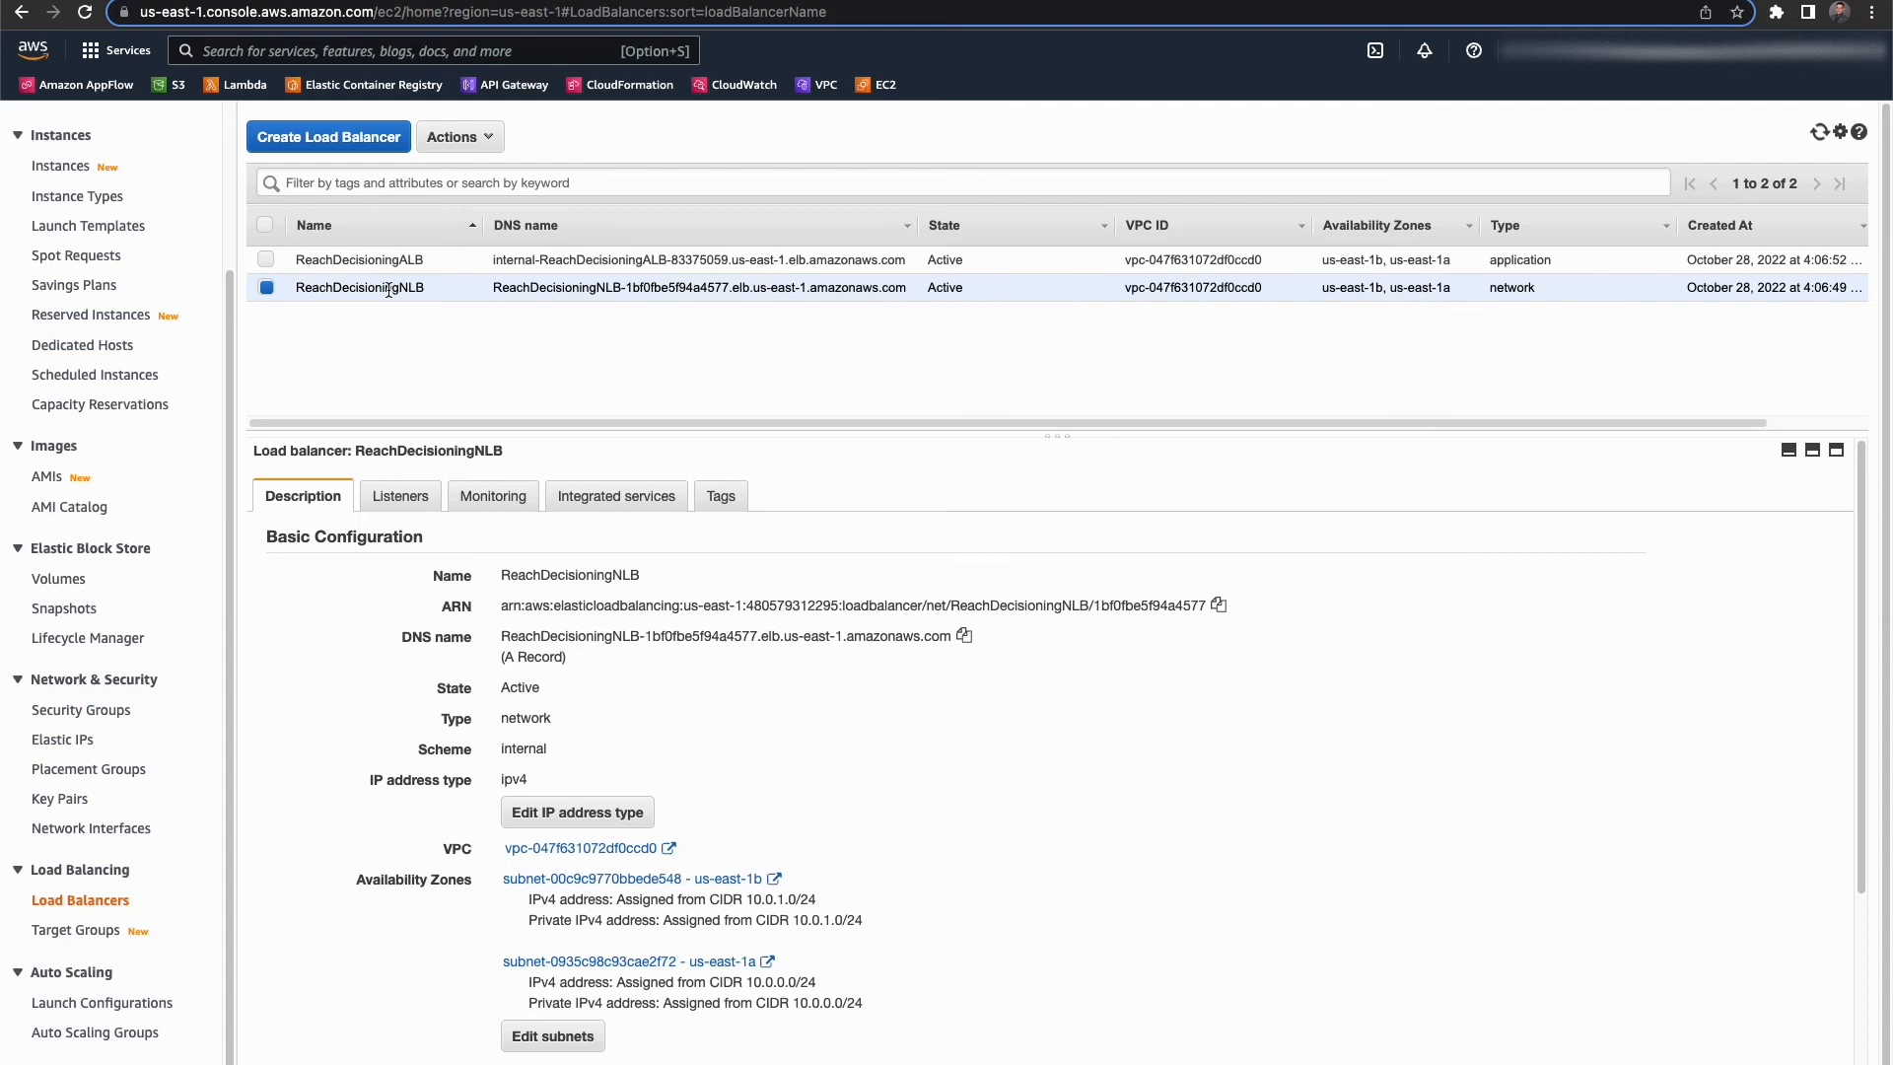
click(965, 645)
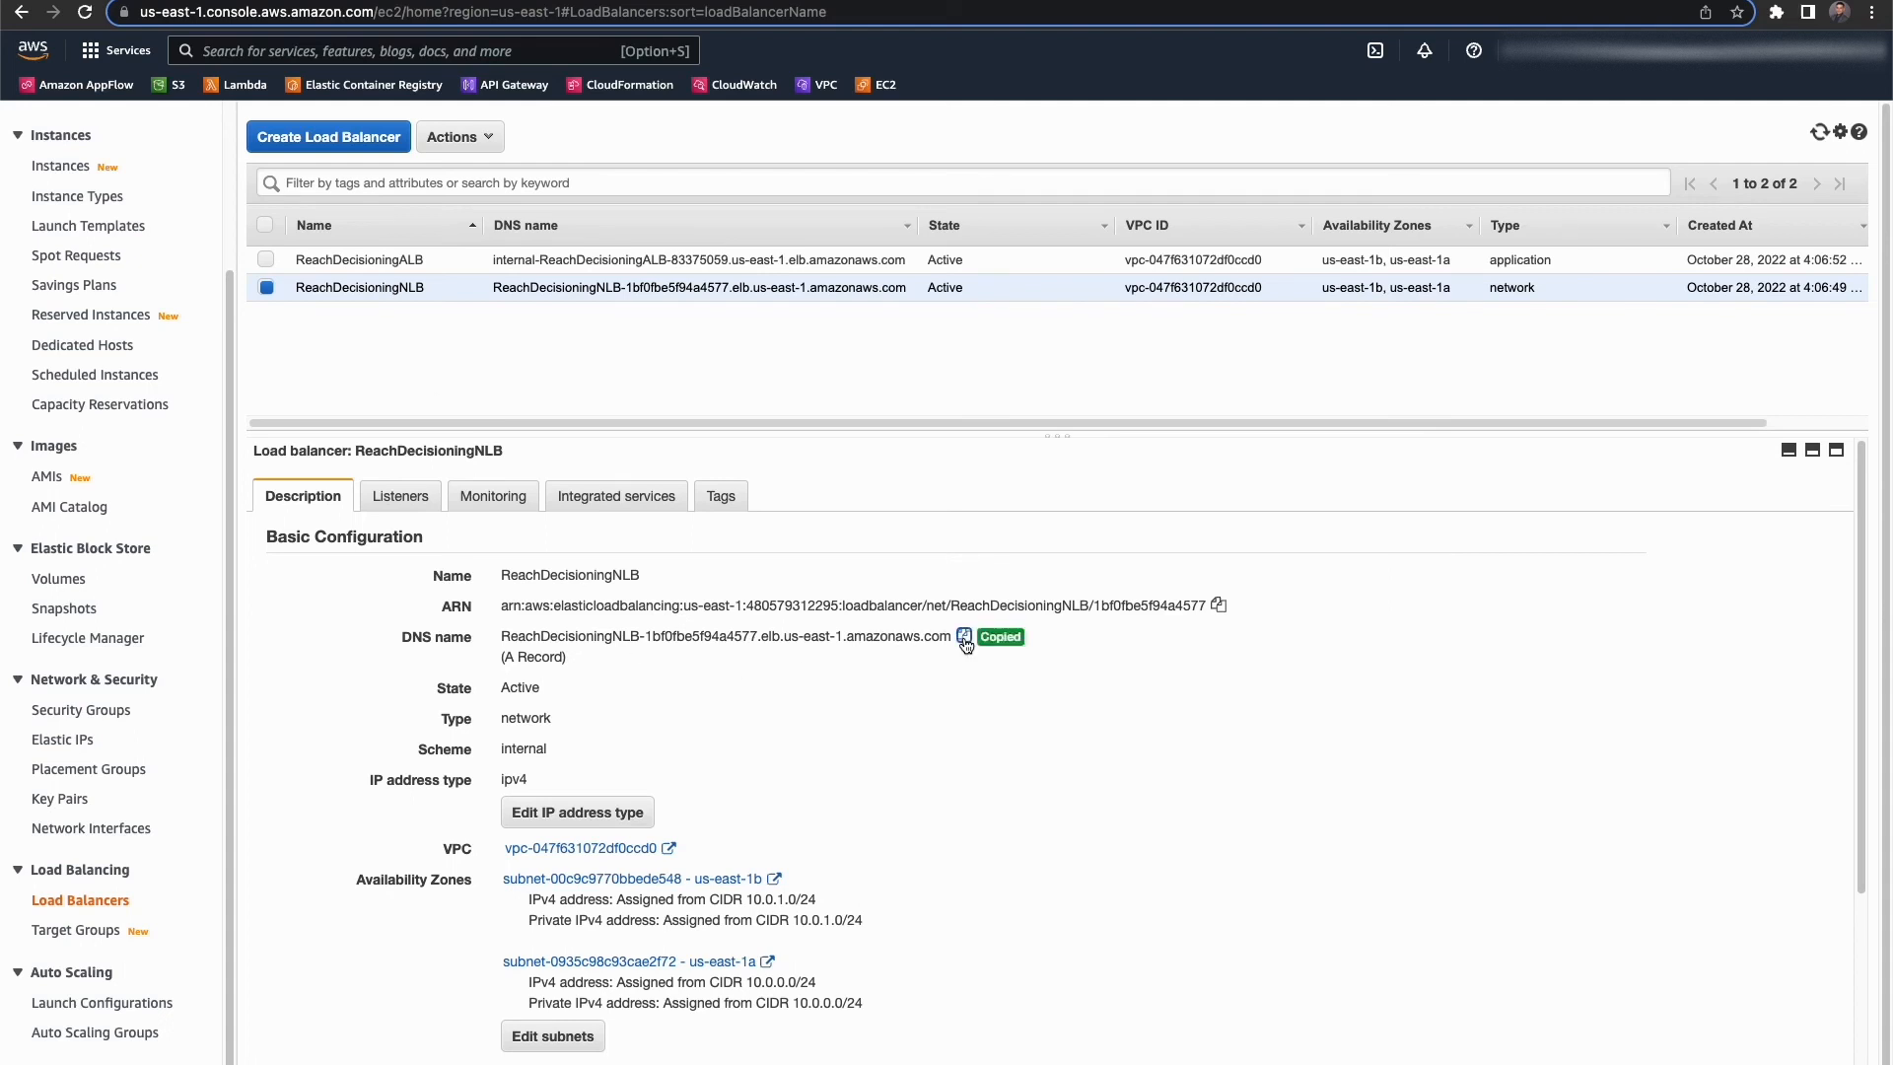
In Salesforce, replace the host in the AWS Direct Connection Dev named credential's URL with the copied load balancer DNS name, keeping :80/test, and save
click(1389, 1)
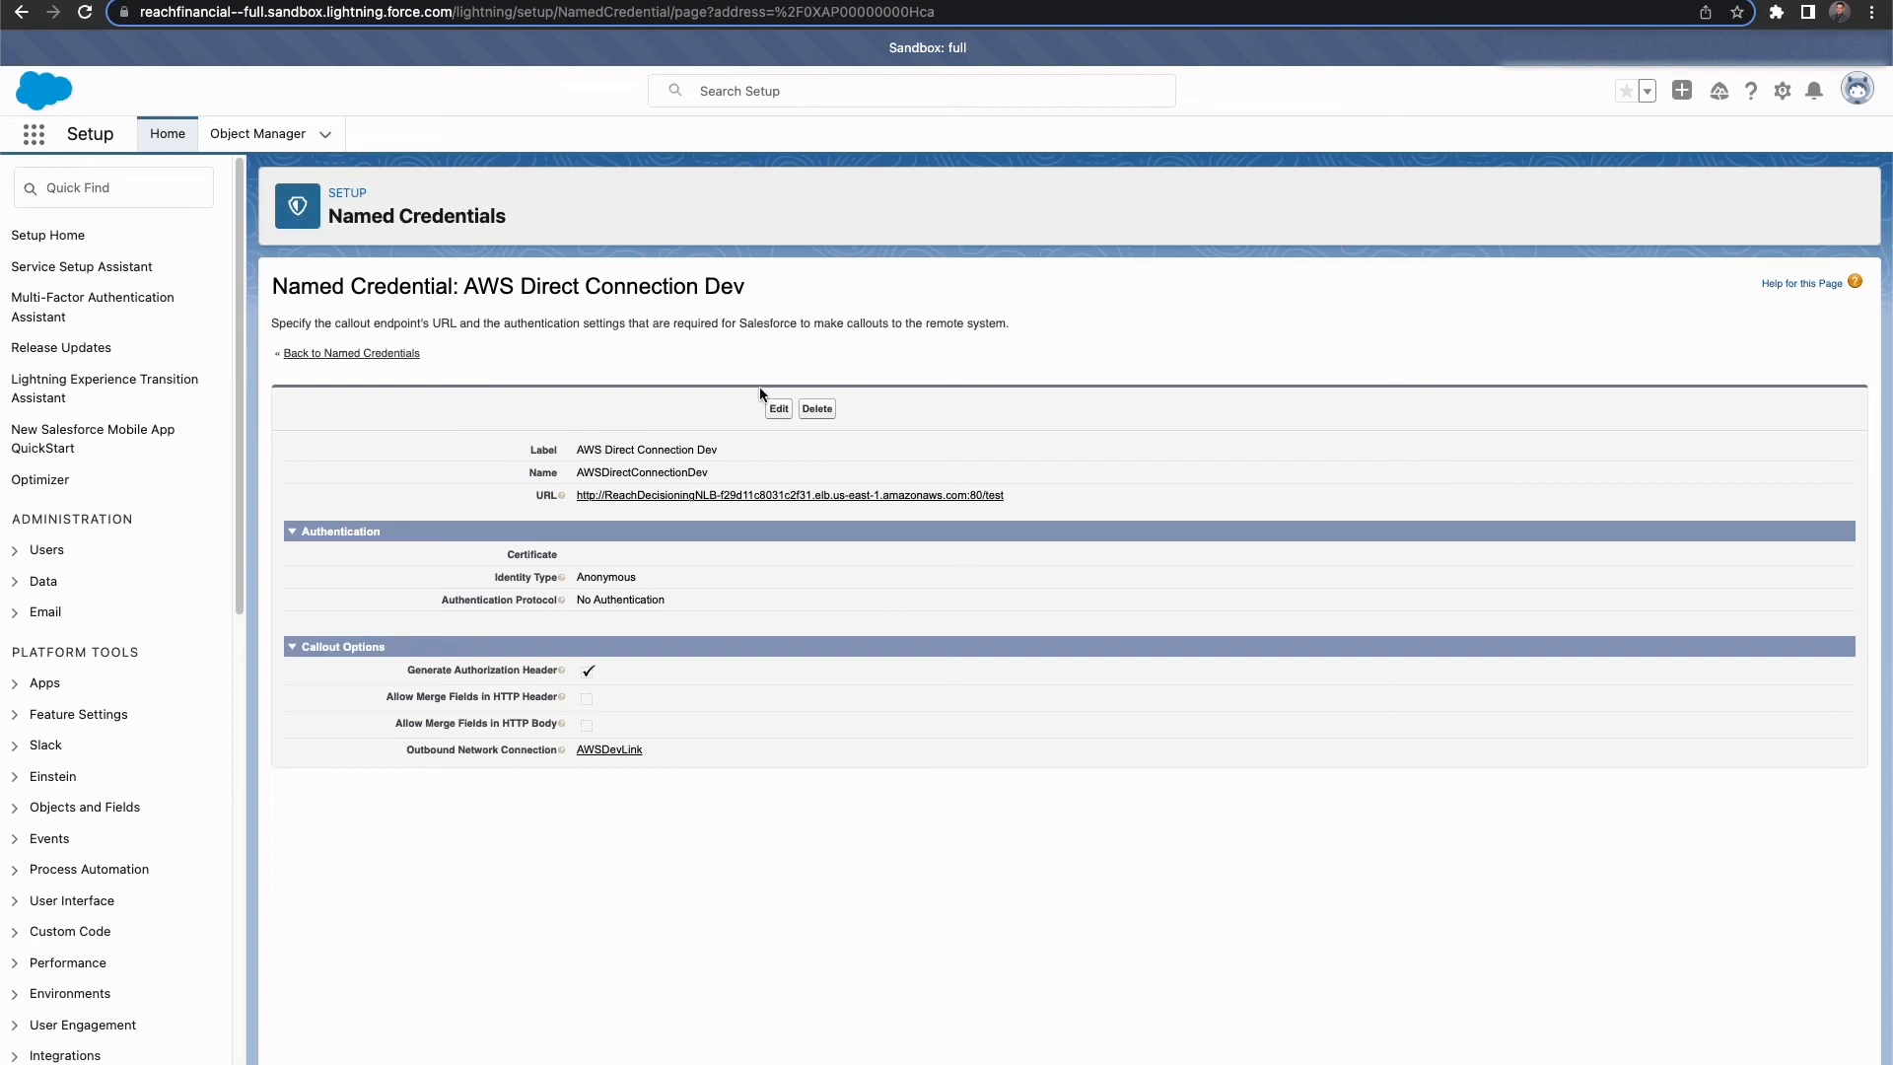
click(778, 410)
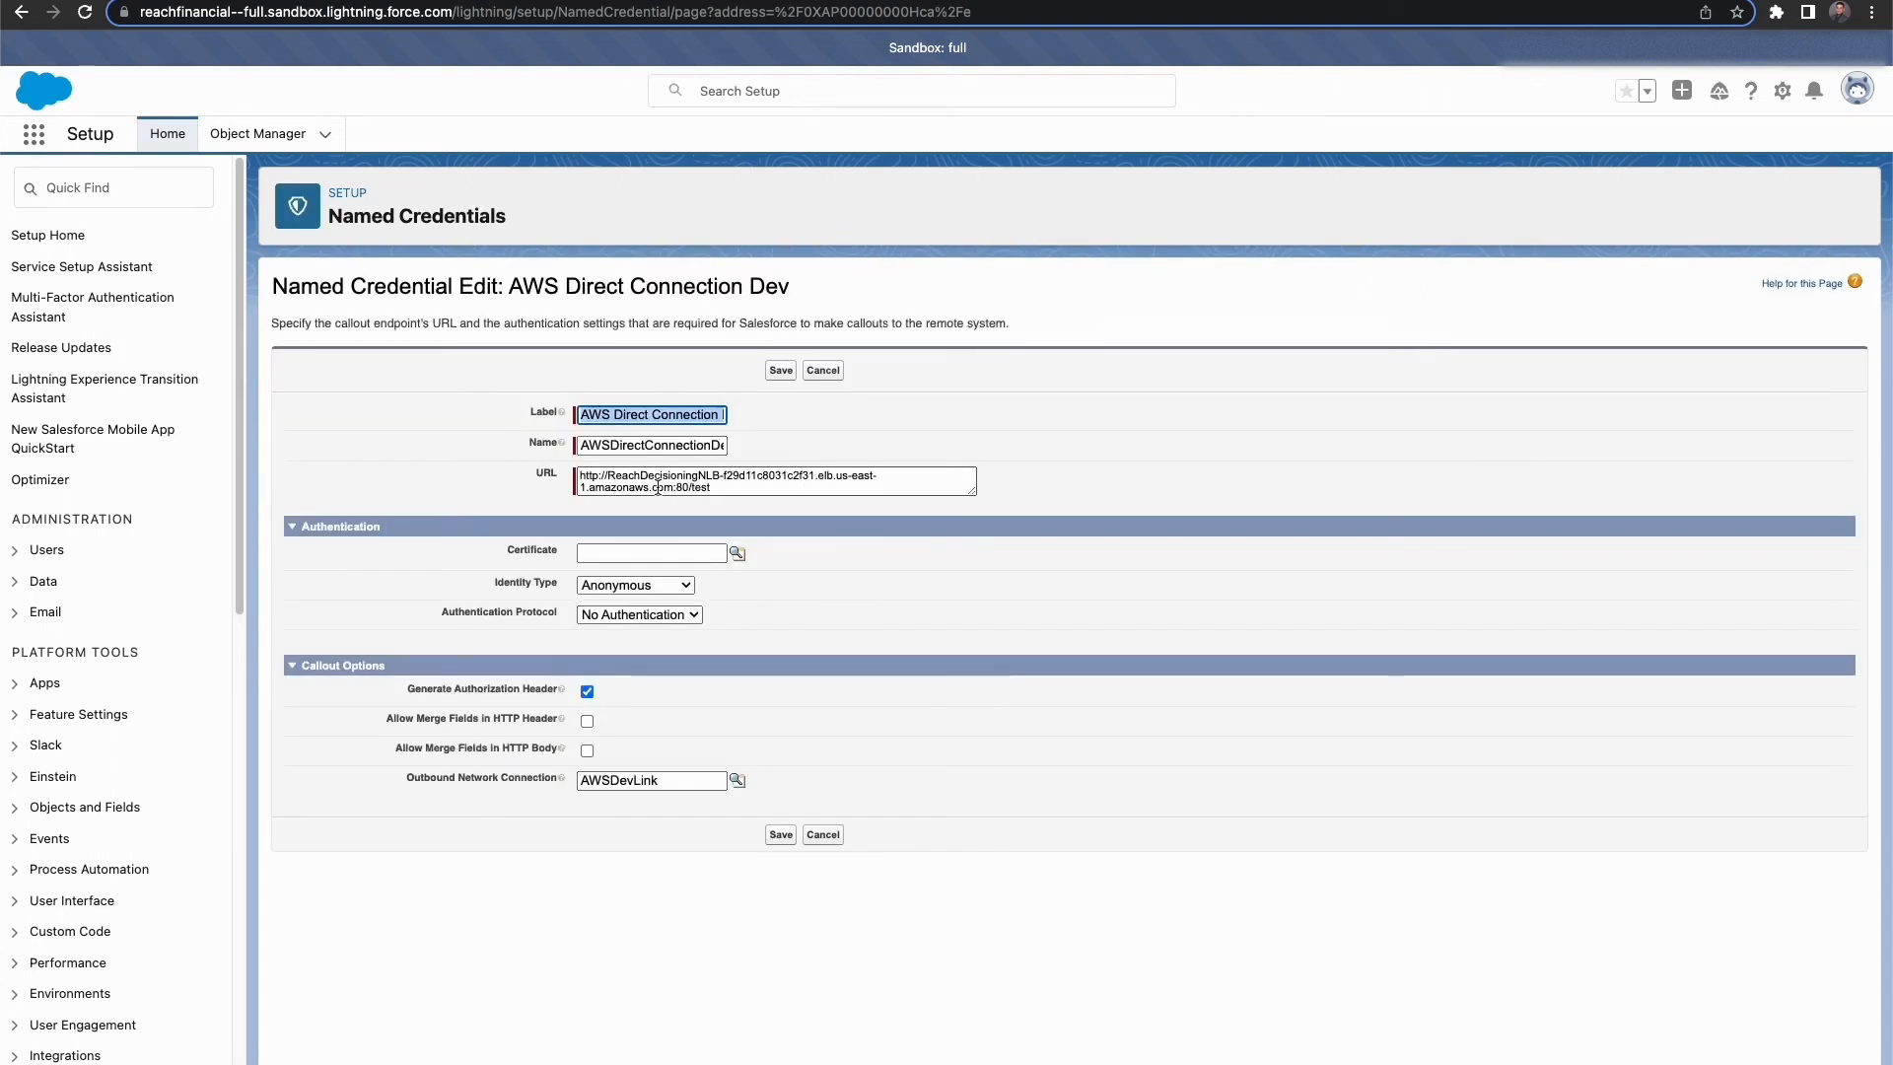
drag(674, 487, 611, 476)
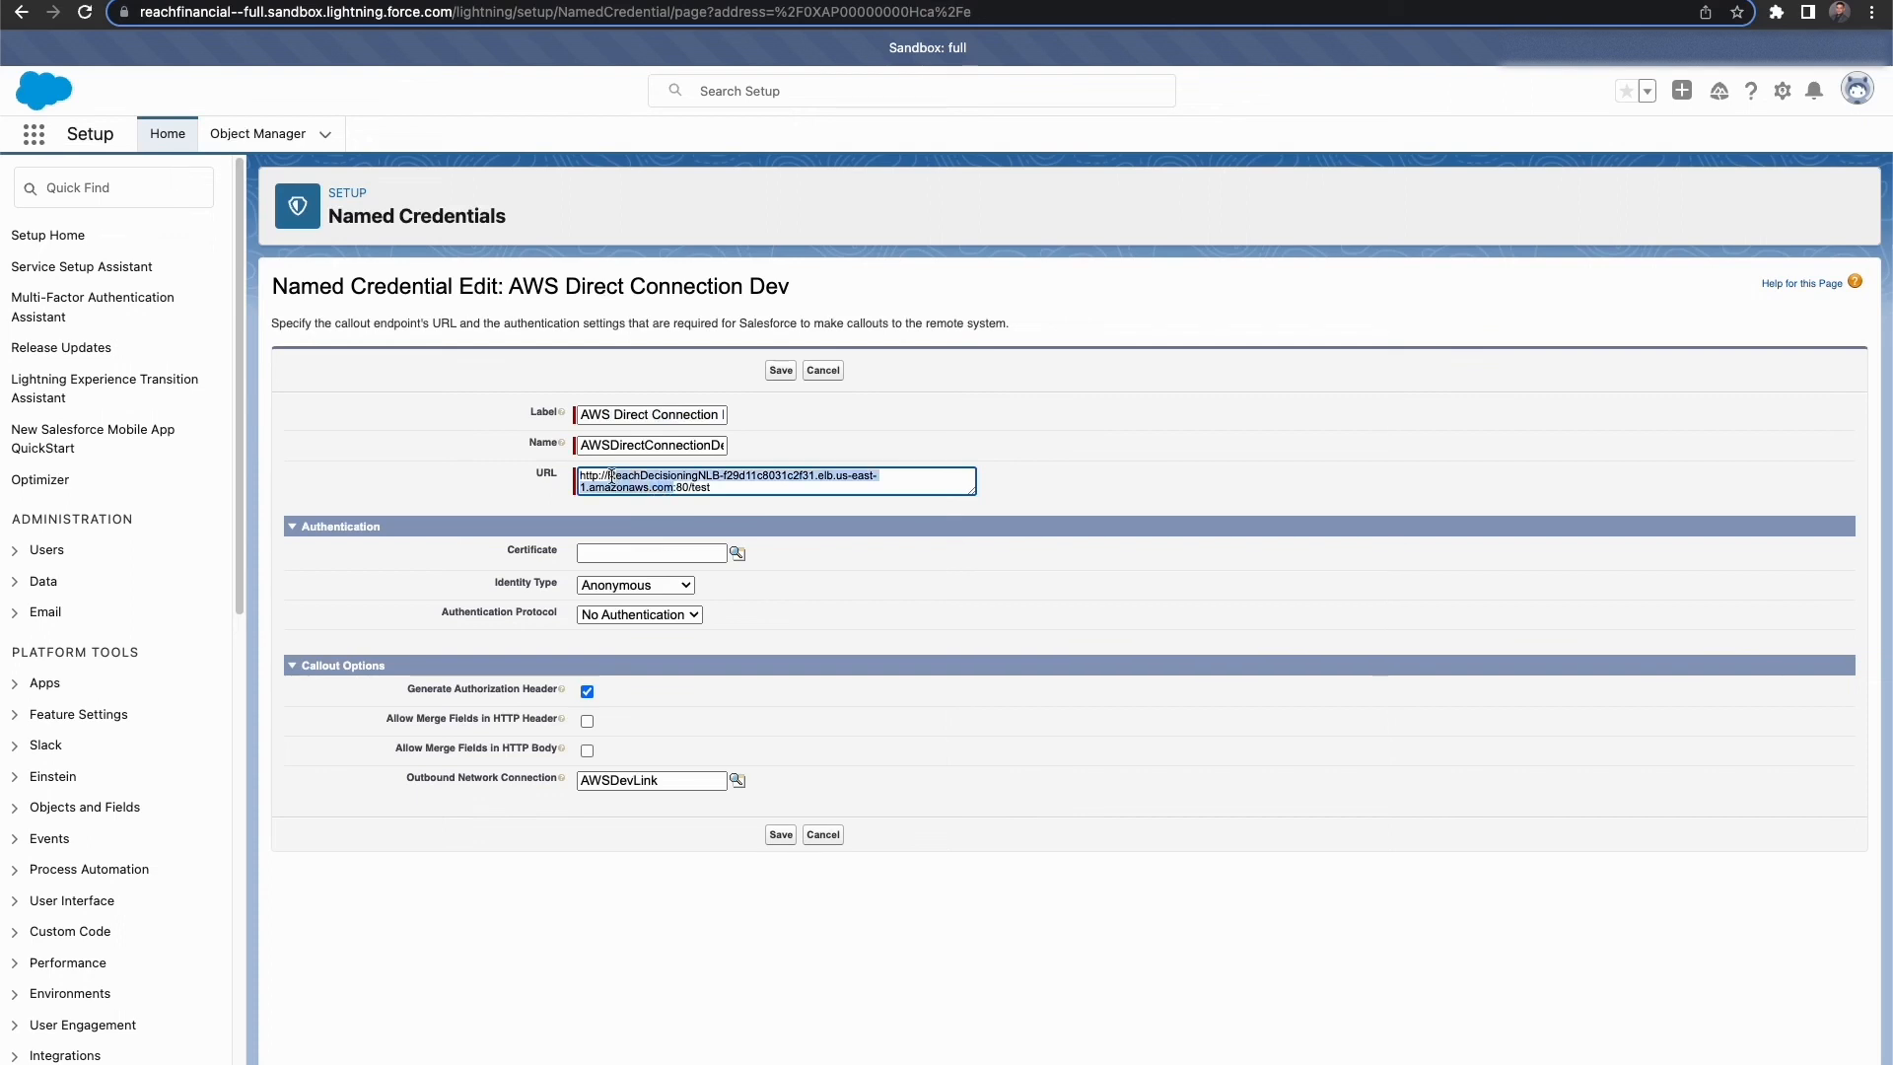
key(super+v)
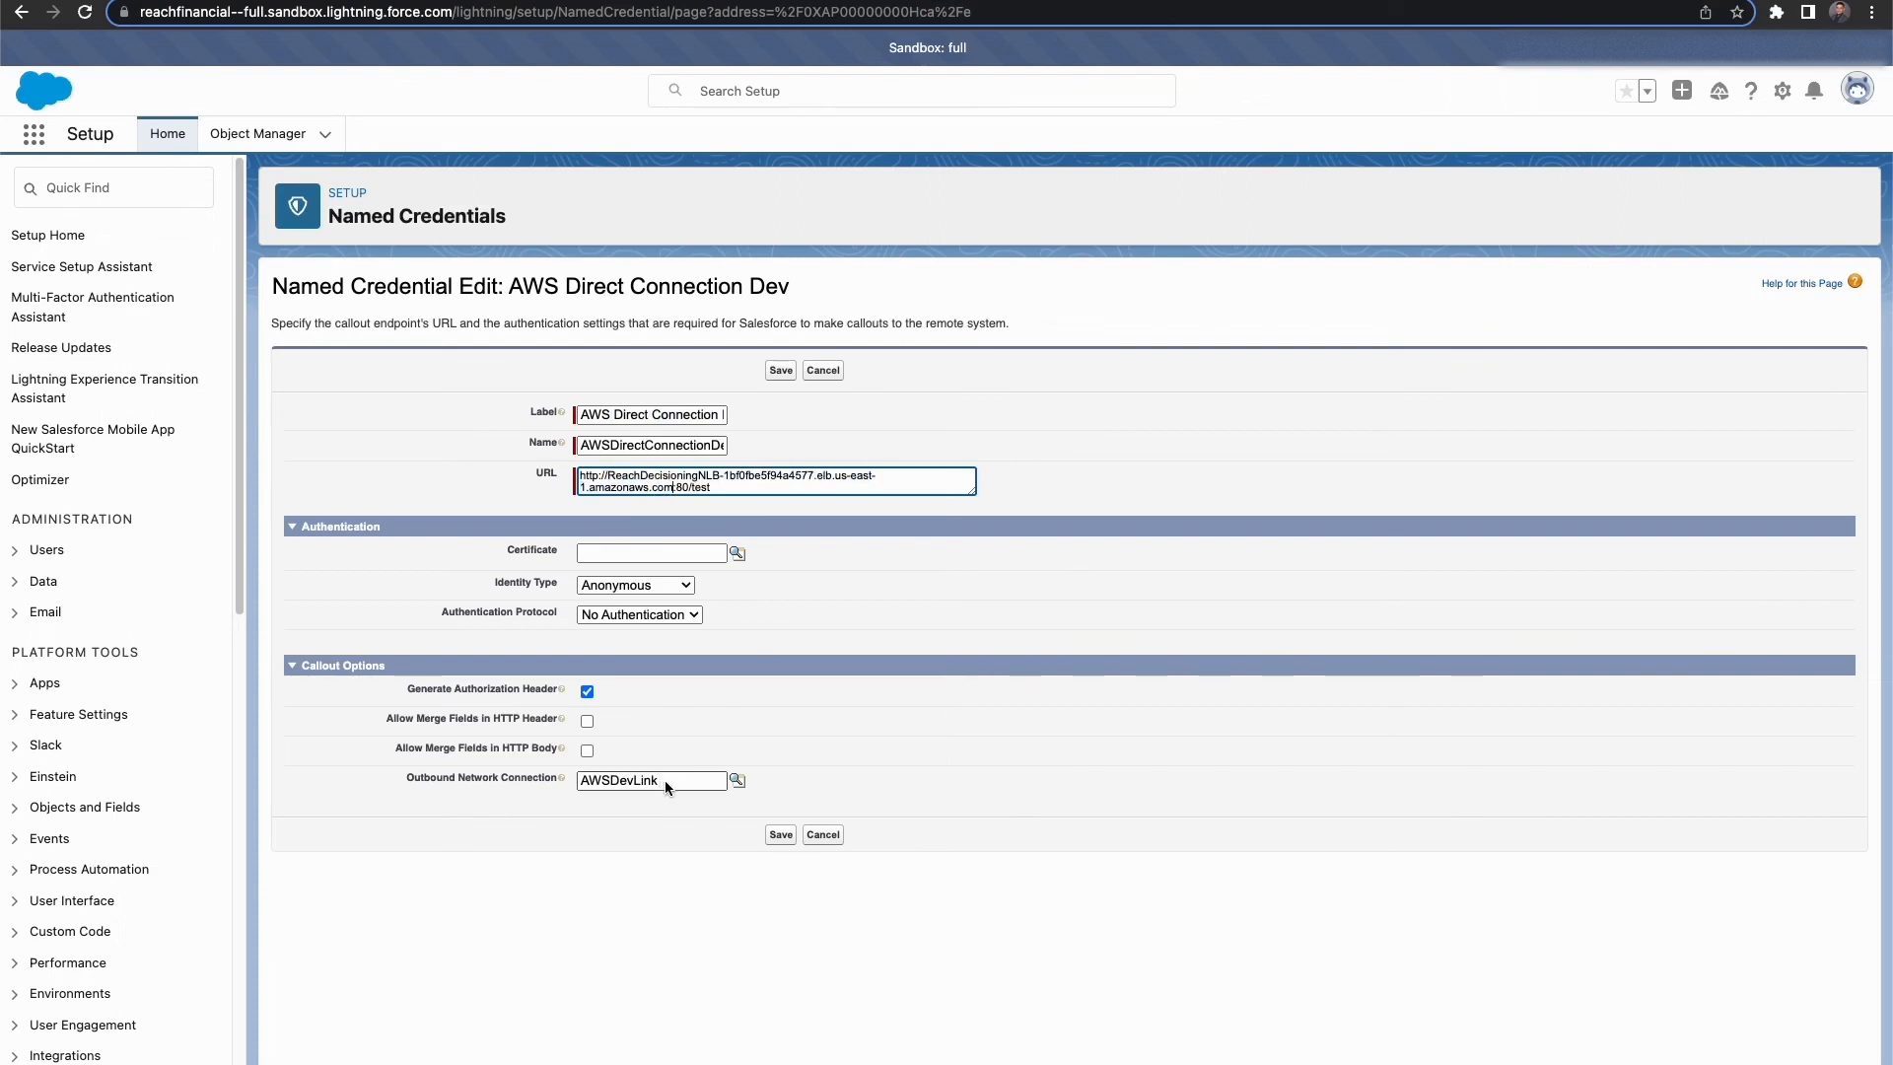
click(780, 837)
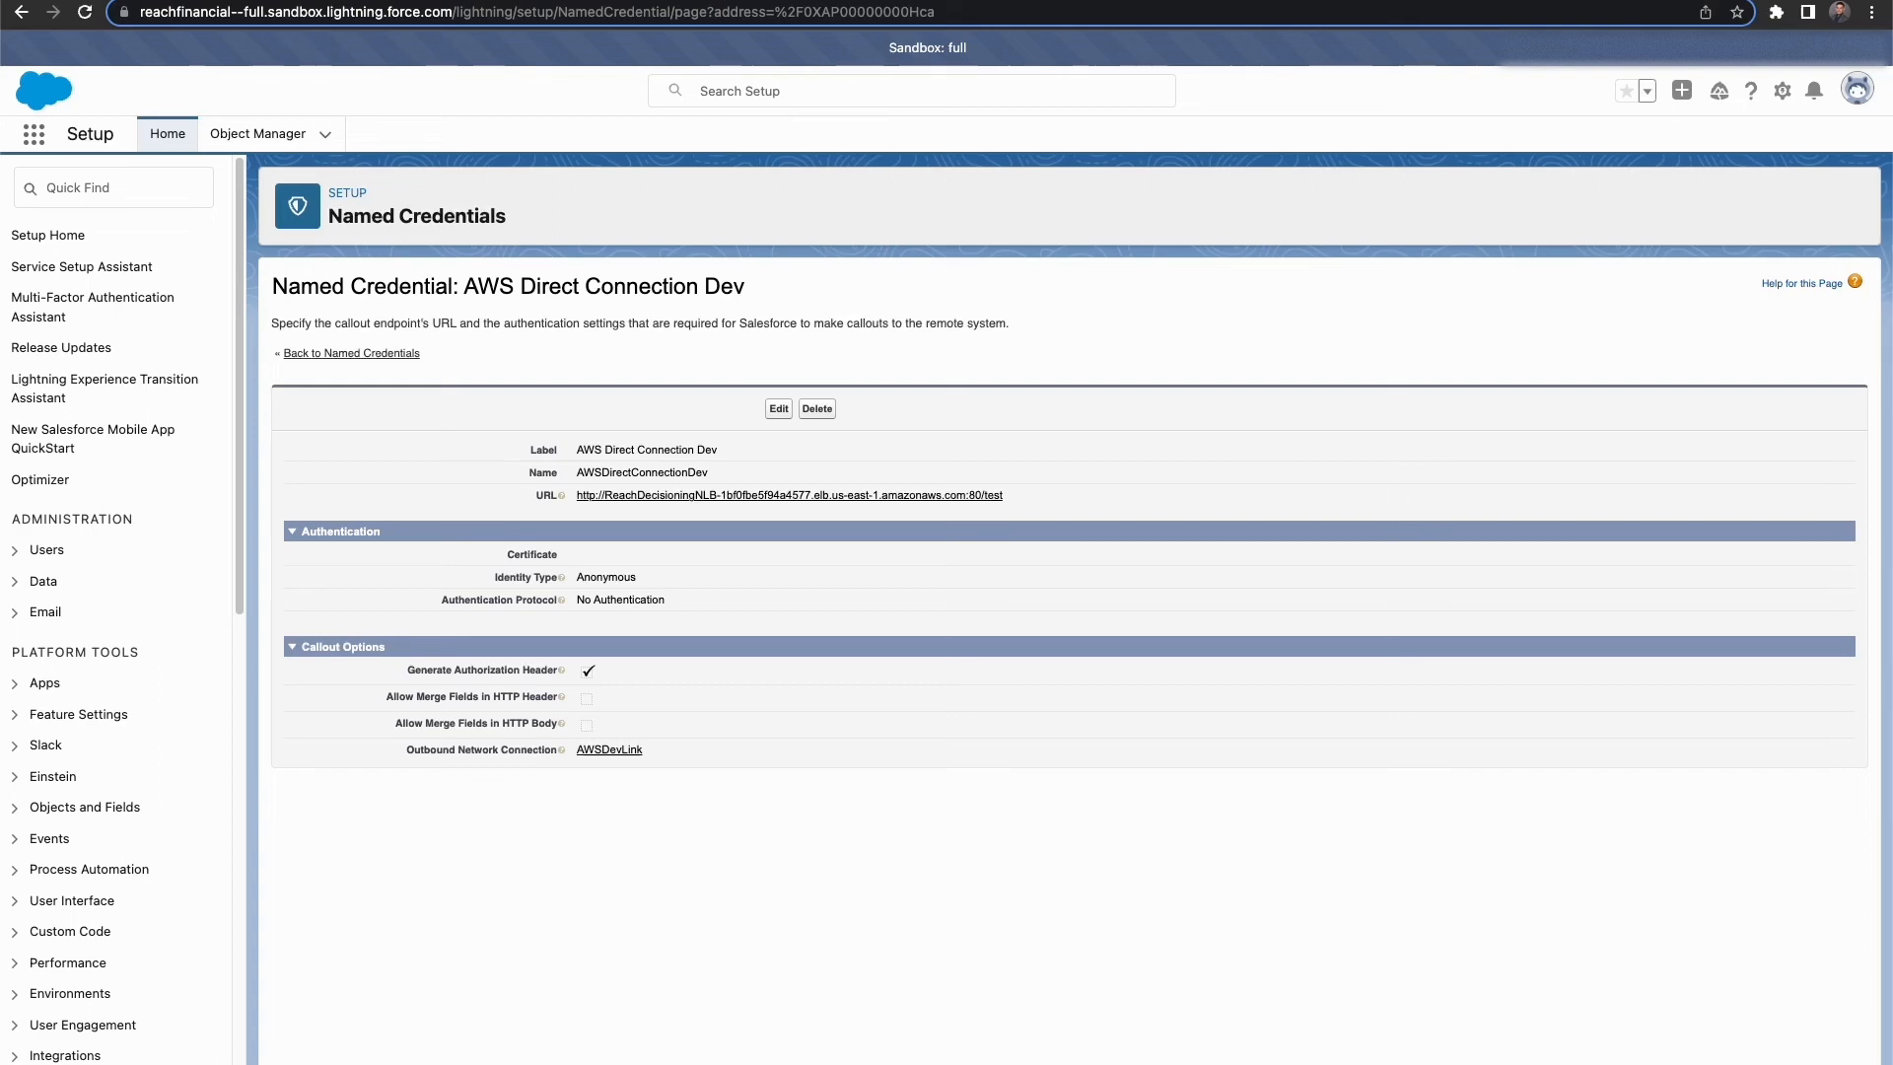
Refresh the AWS endpoint service's endpoint connections to check their state, and sync AWSDevLink once more in Salesforce Private Connect
key(ctrl+Tab)
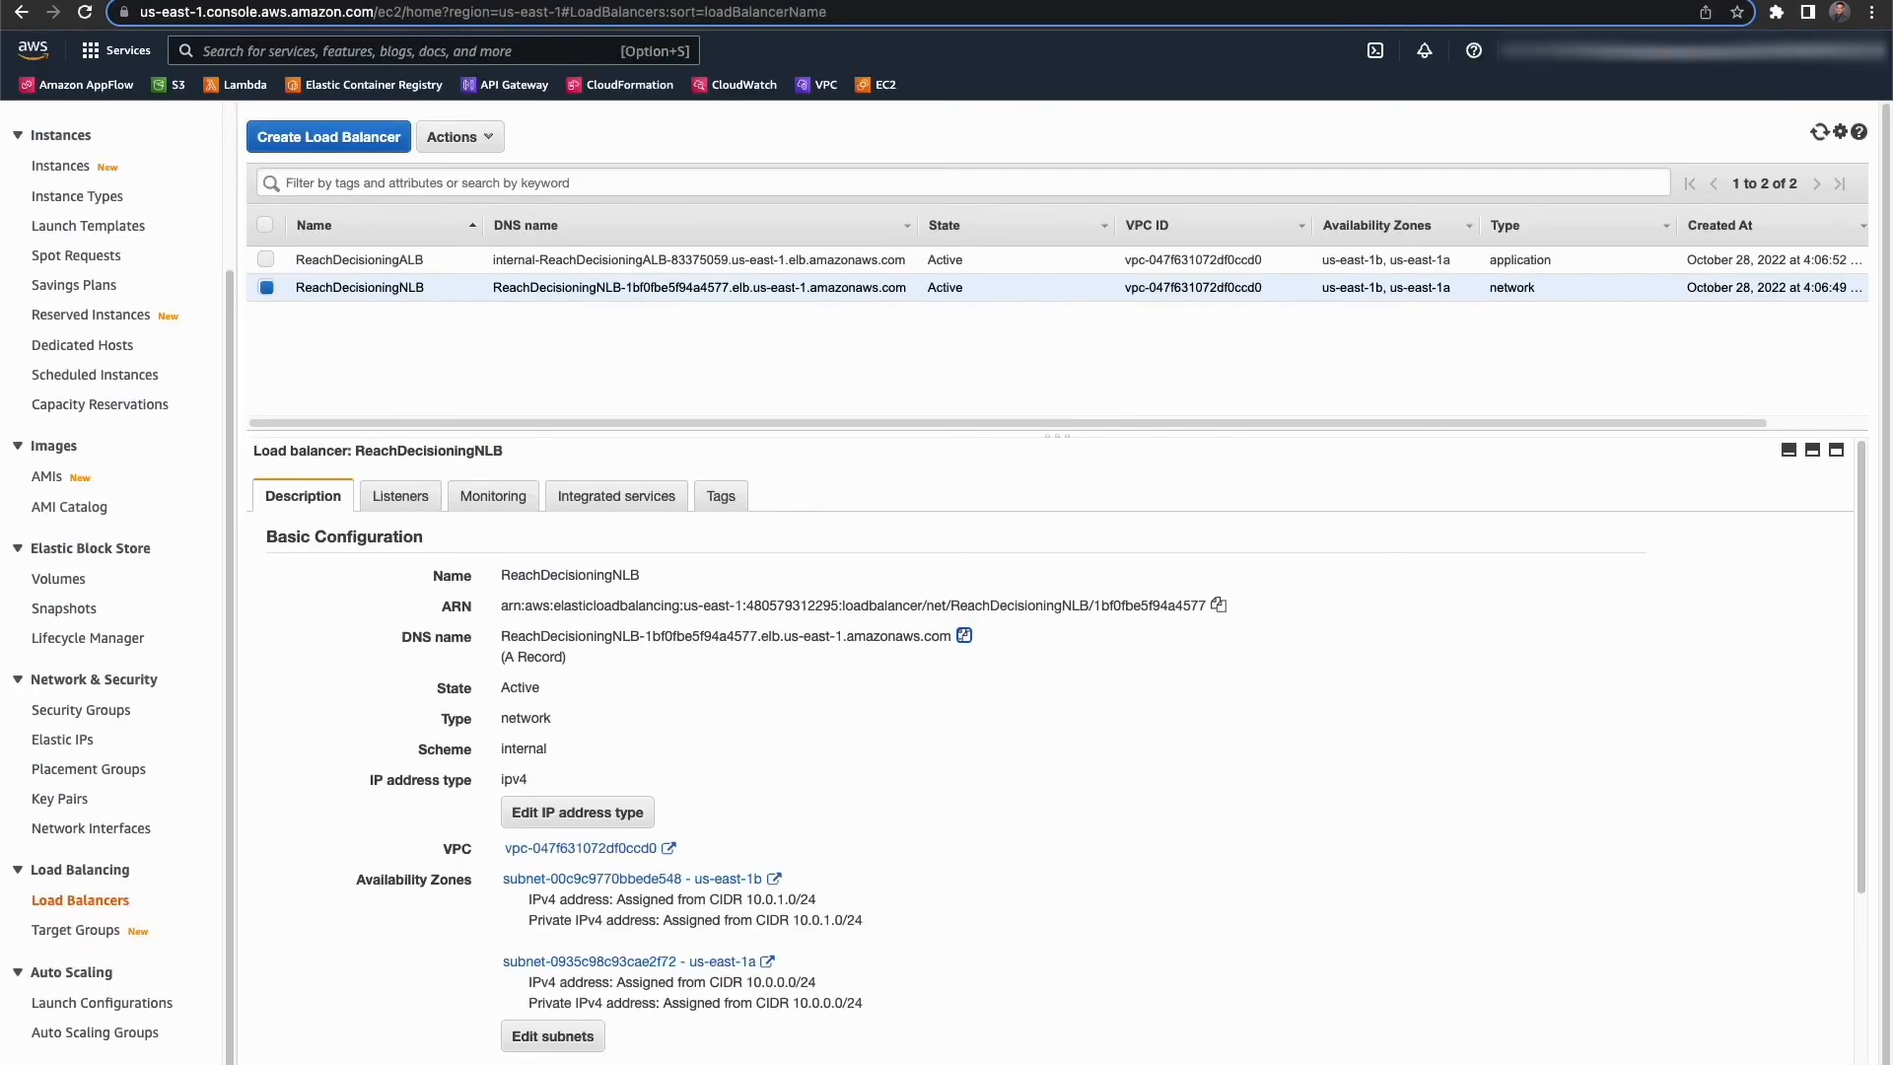
key(ctrl+Tab)
click(1392, 812)
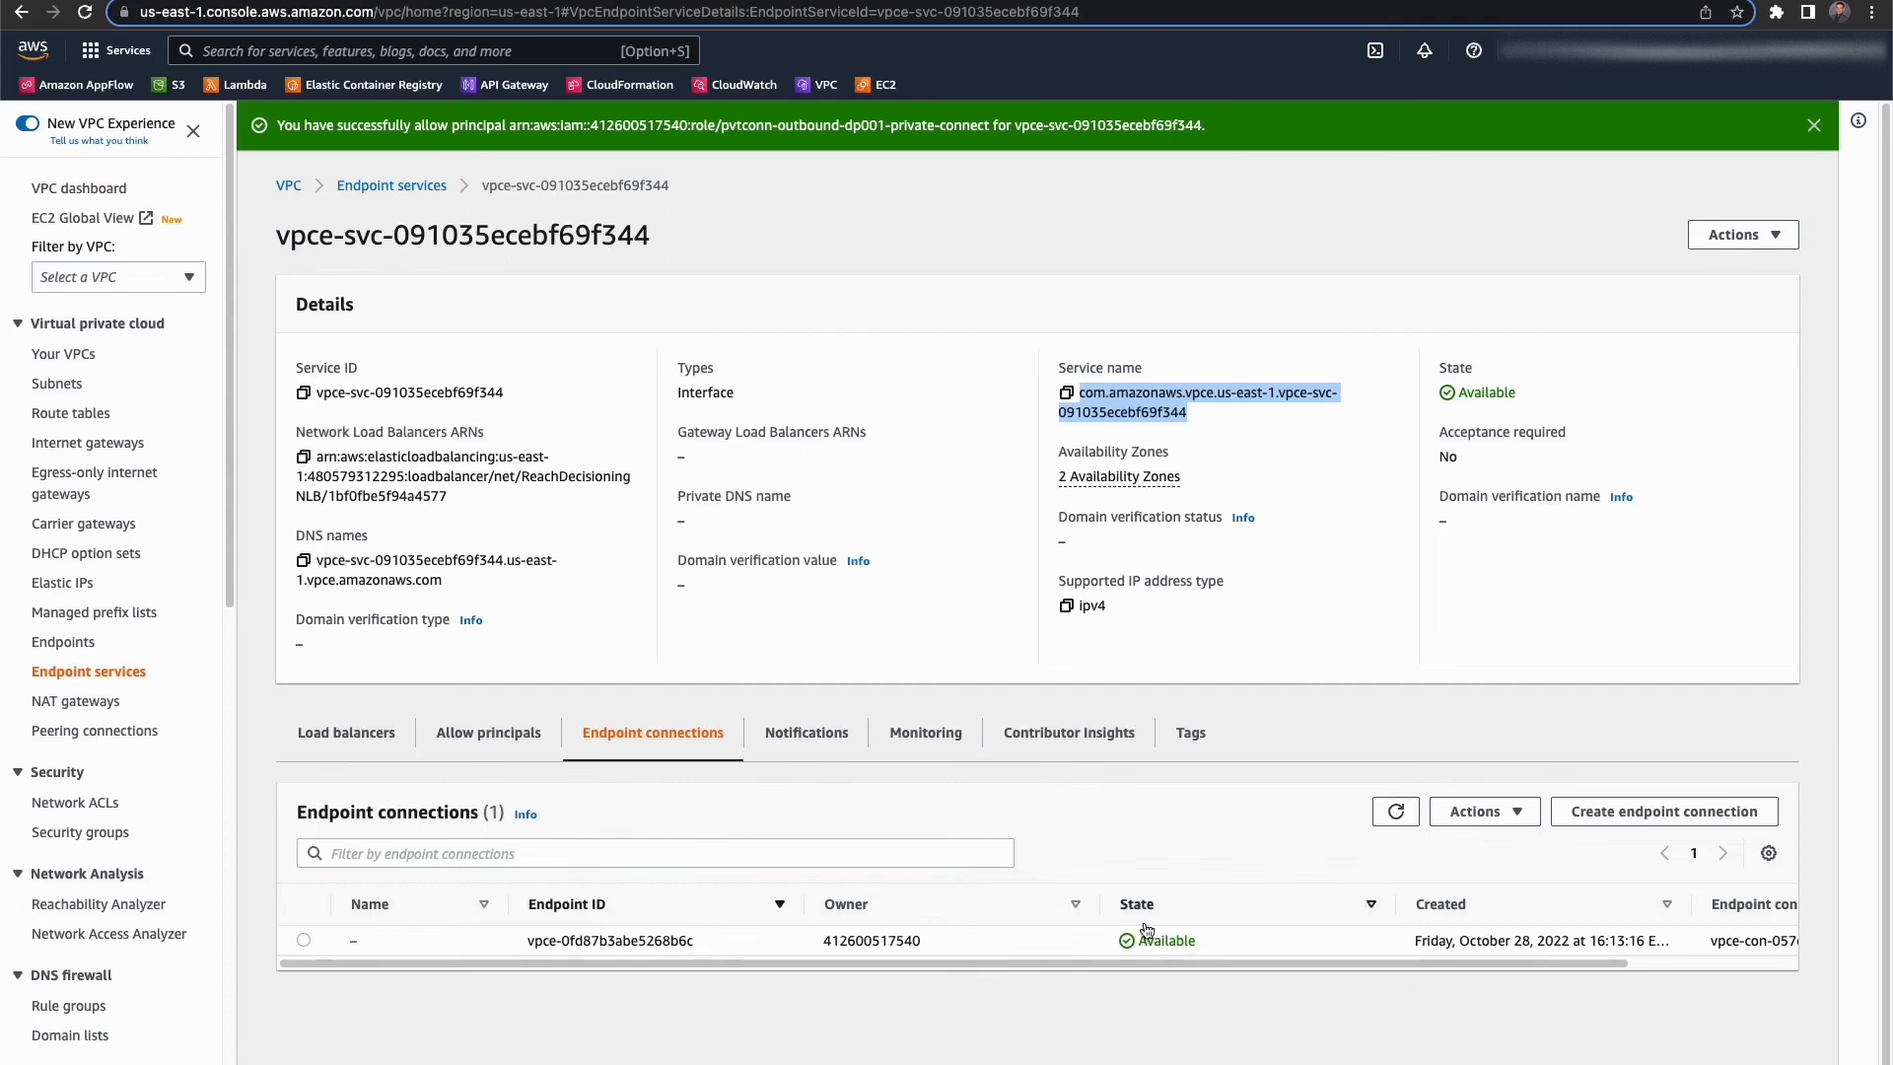
key(ctrl+Tab)
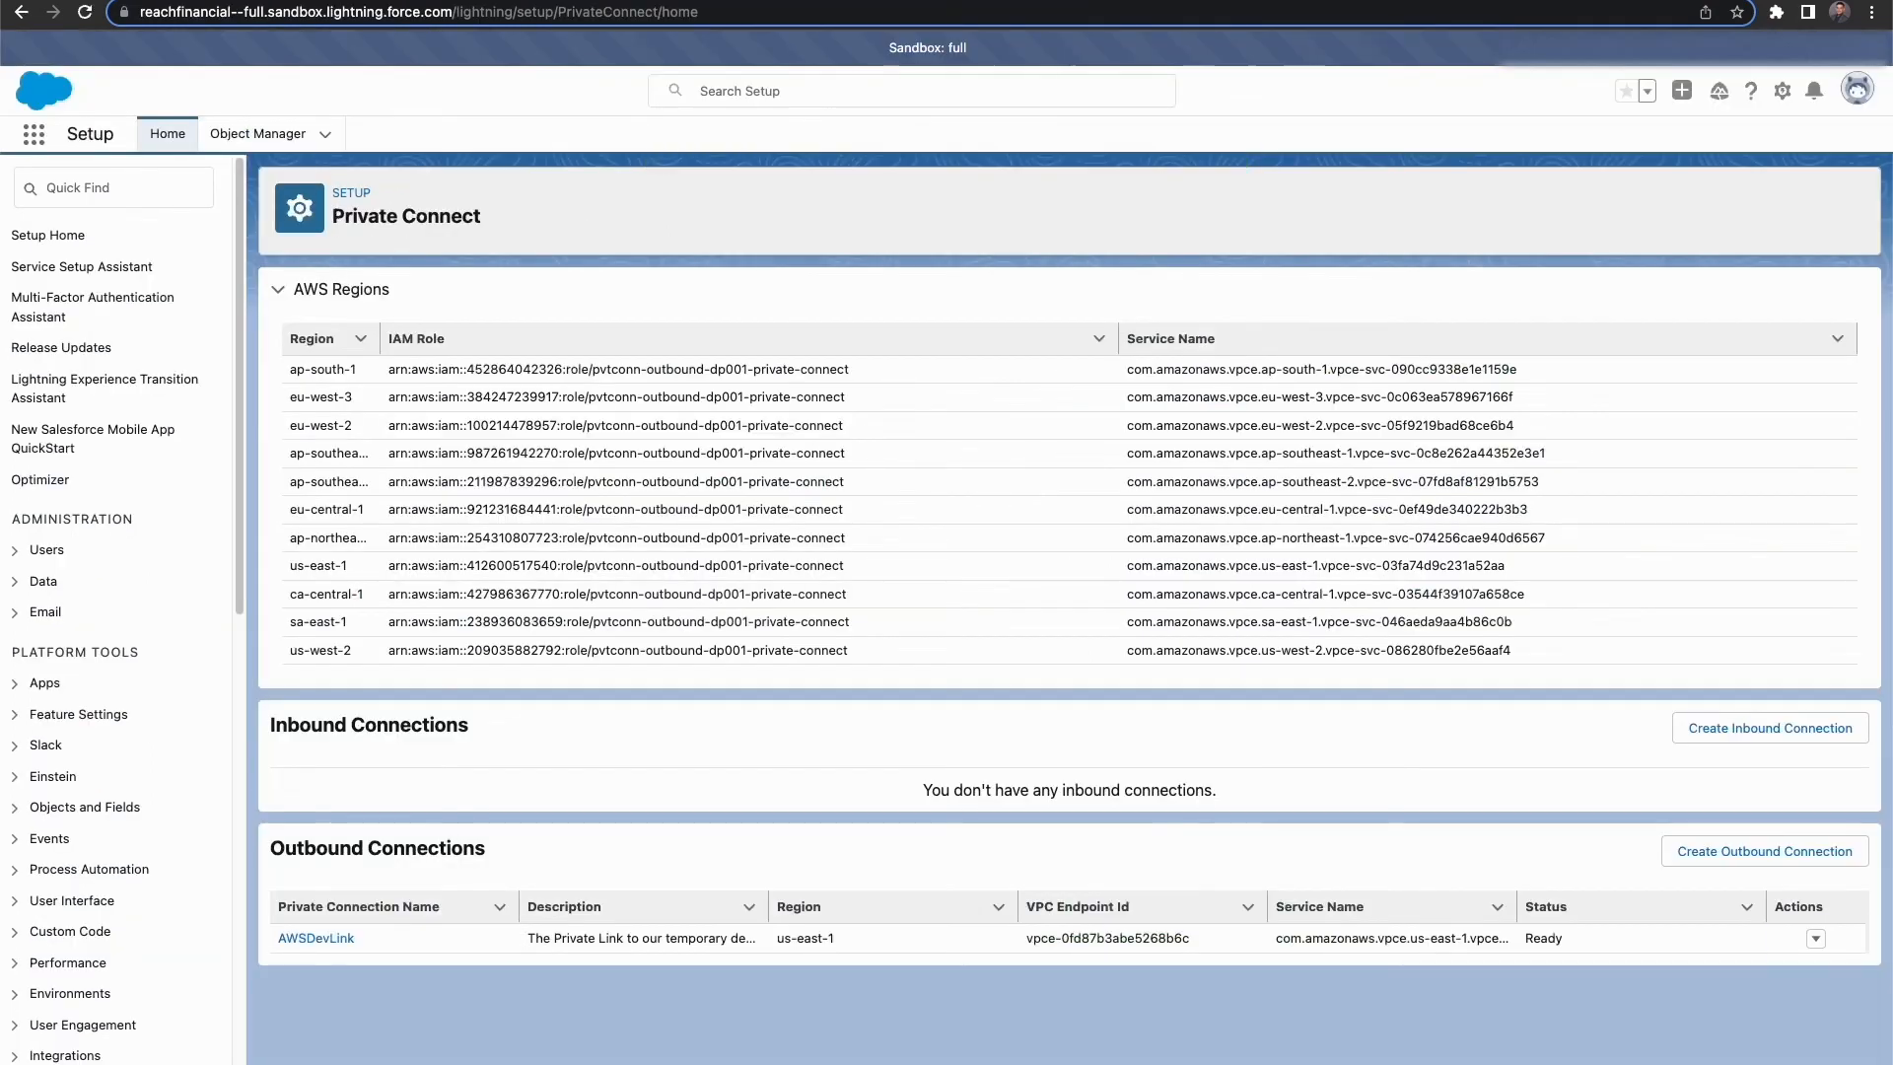
click(1818, 942)
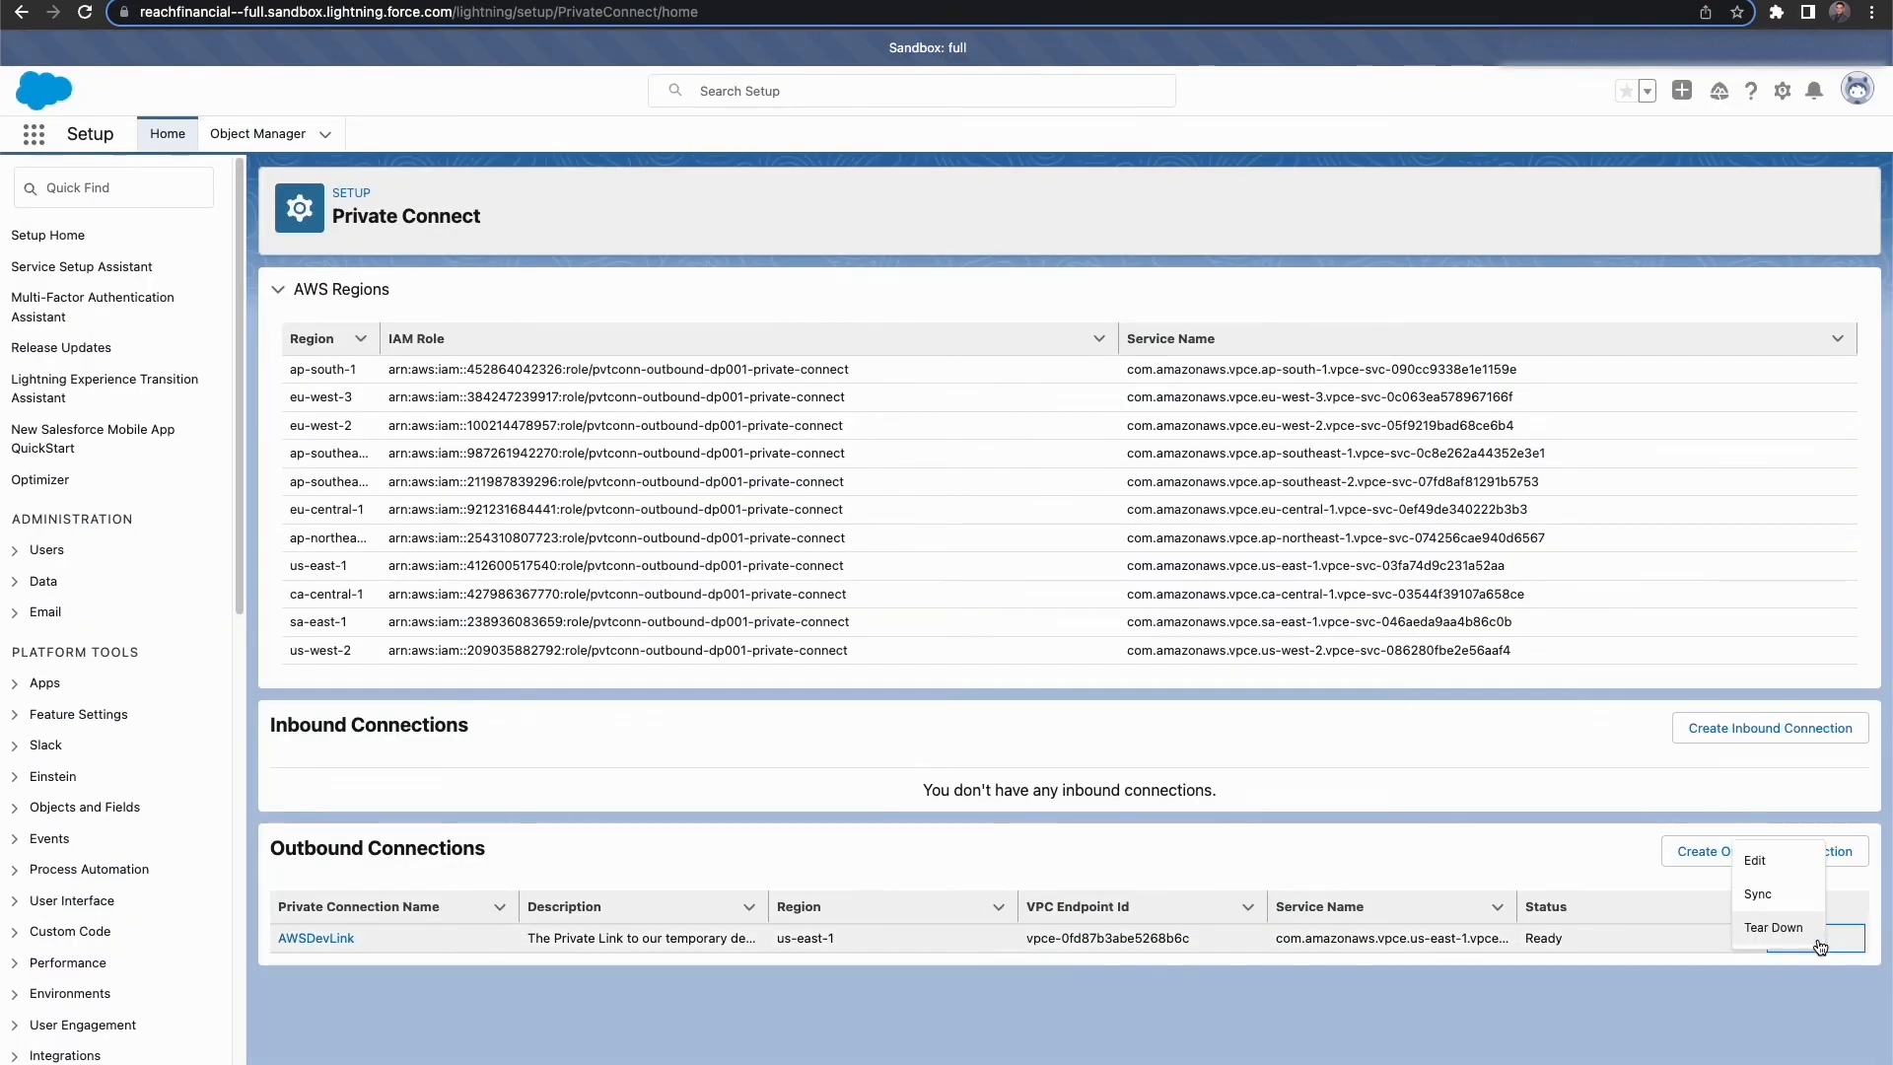
click(1757, 894)
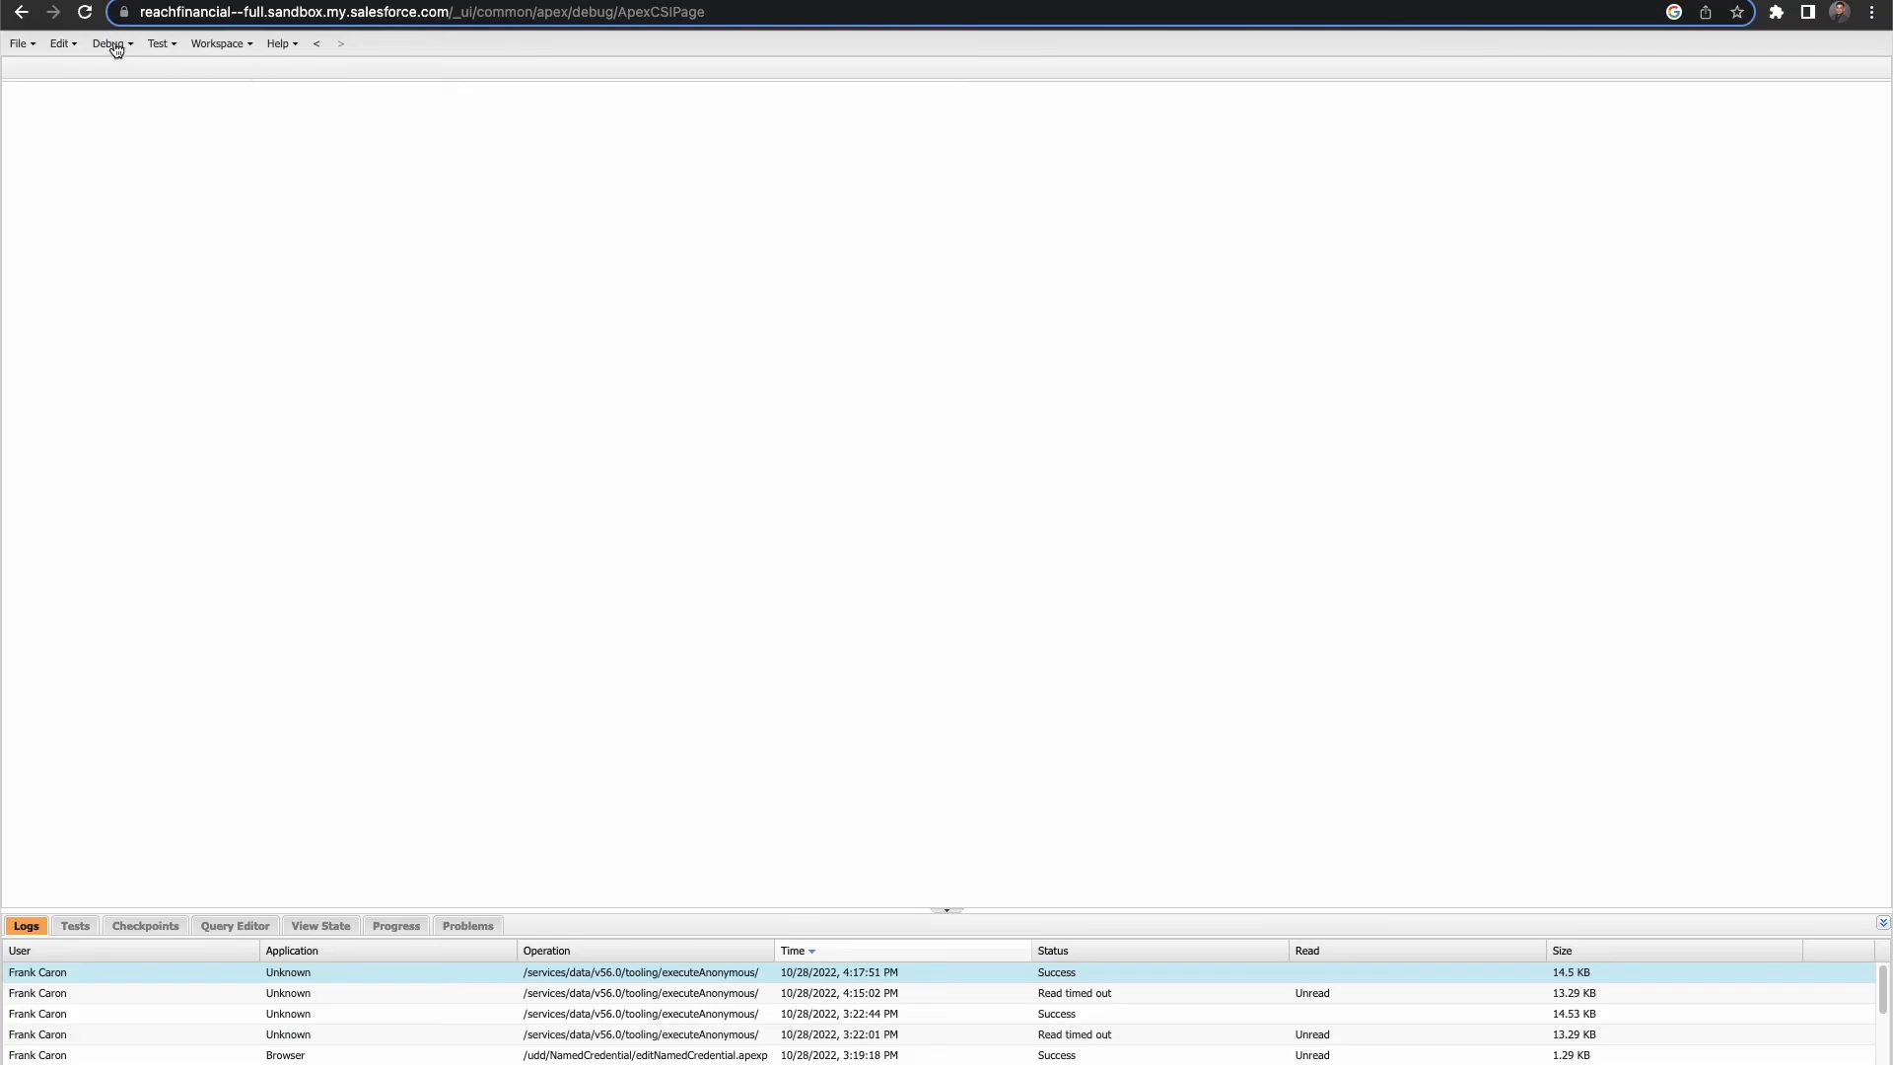
In the Salesforce Developer Console, review the anonymous Apex code's sample values and AWSDirectConnectionDev callout, and execute it with its log opened
click(114, 47)
click(115, 71)
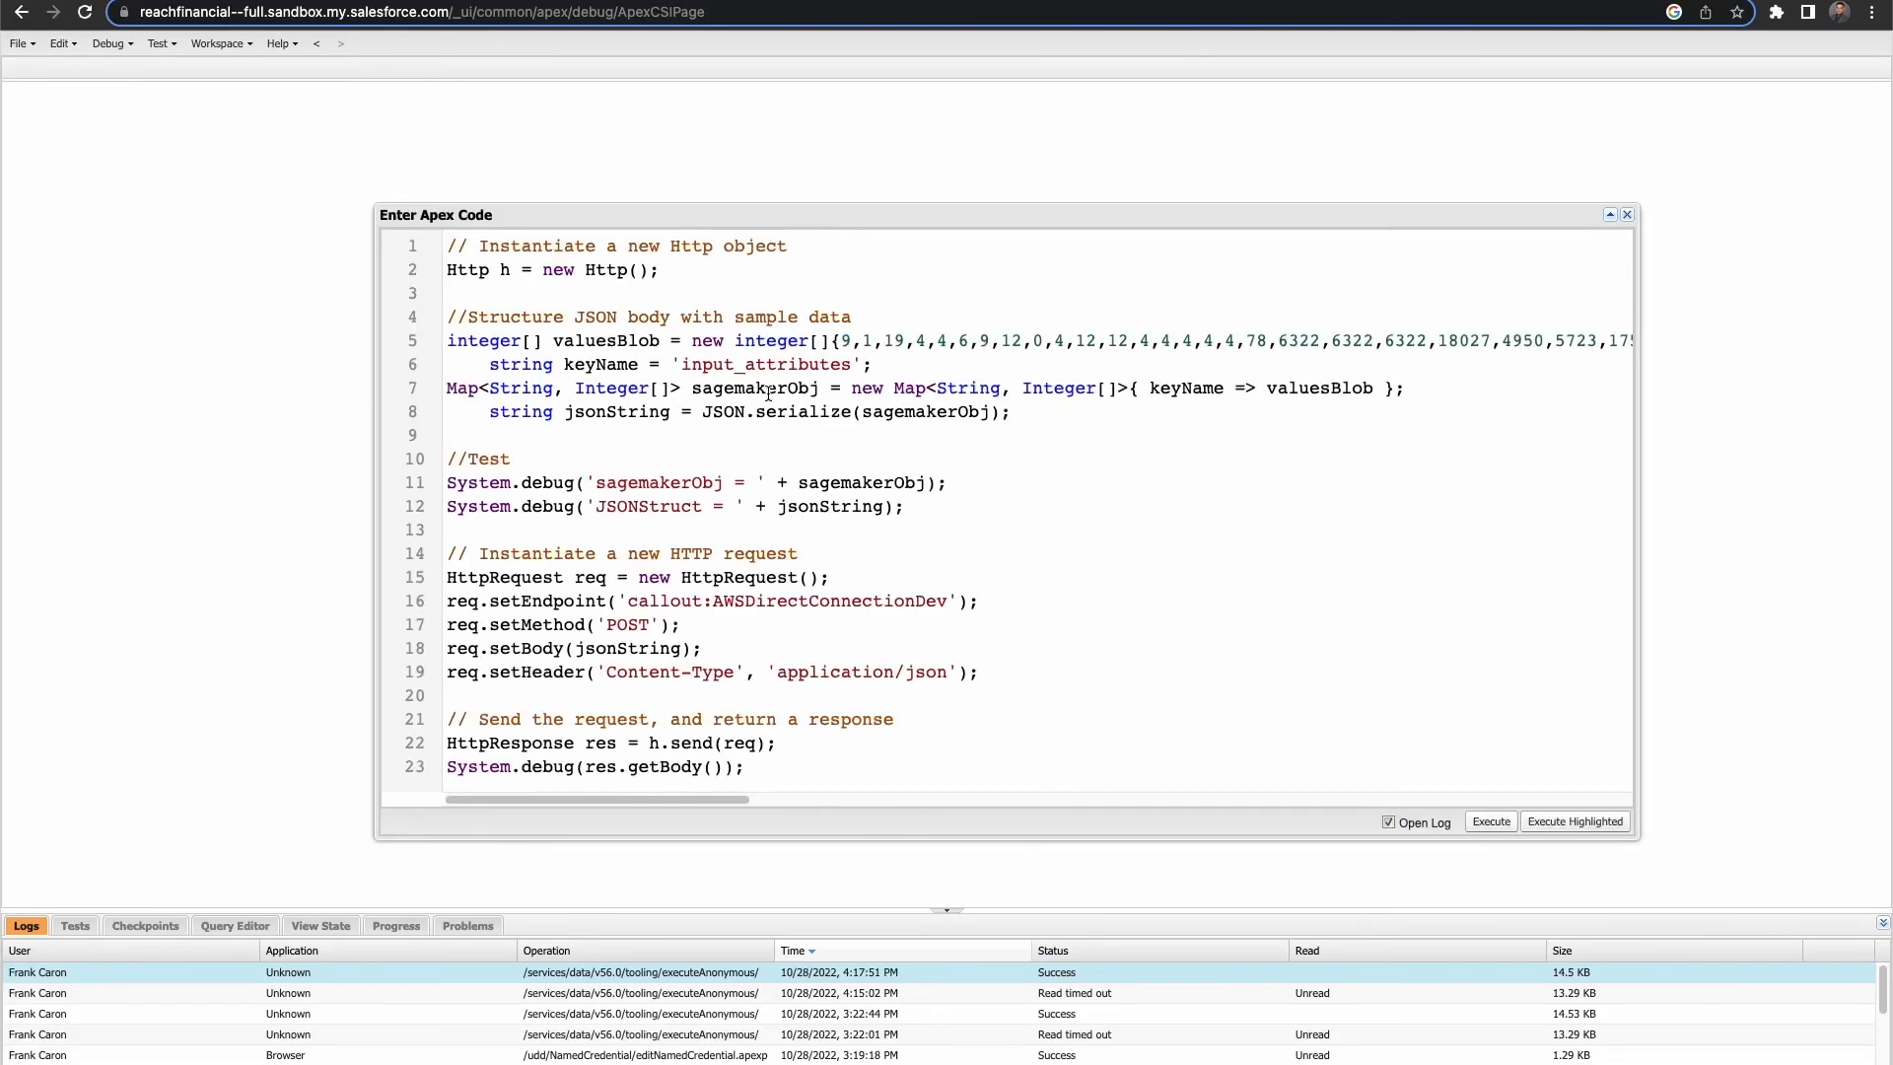
drag(813, 338, 1235, 341)
click(1235, 342)
drag(978, 598, 428, 601)
click(873, 697)
click(1505, 823)
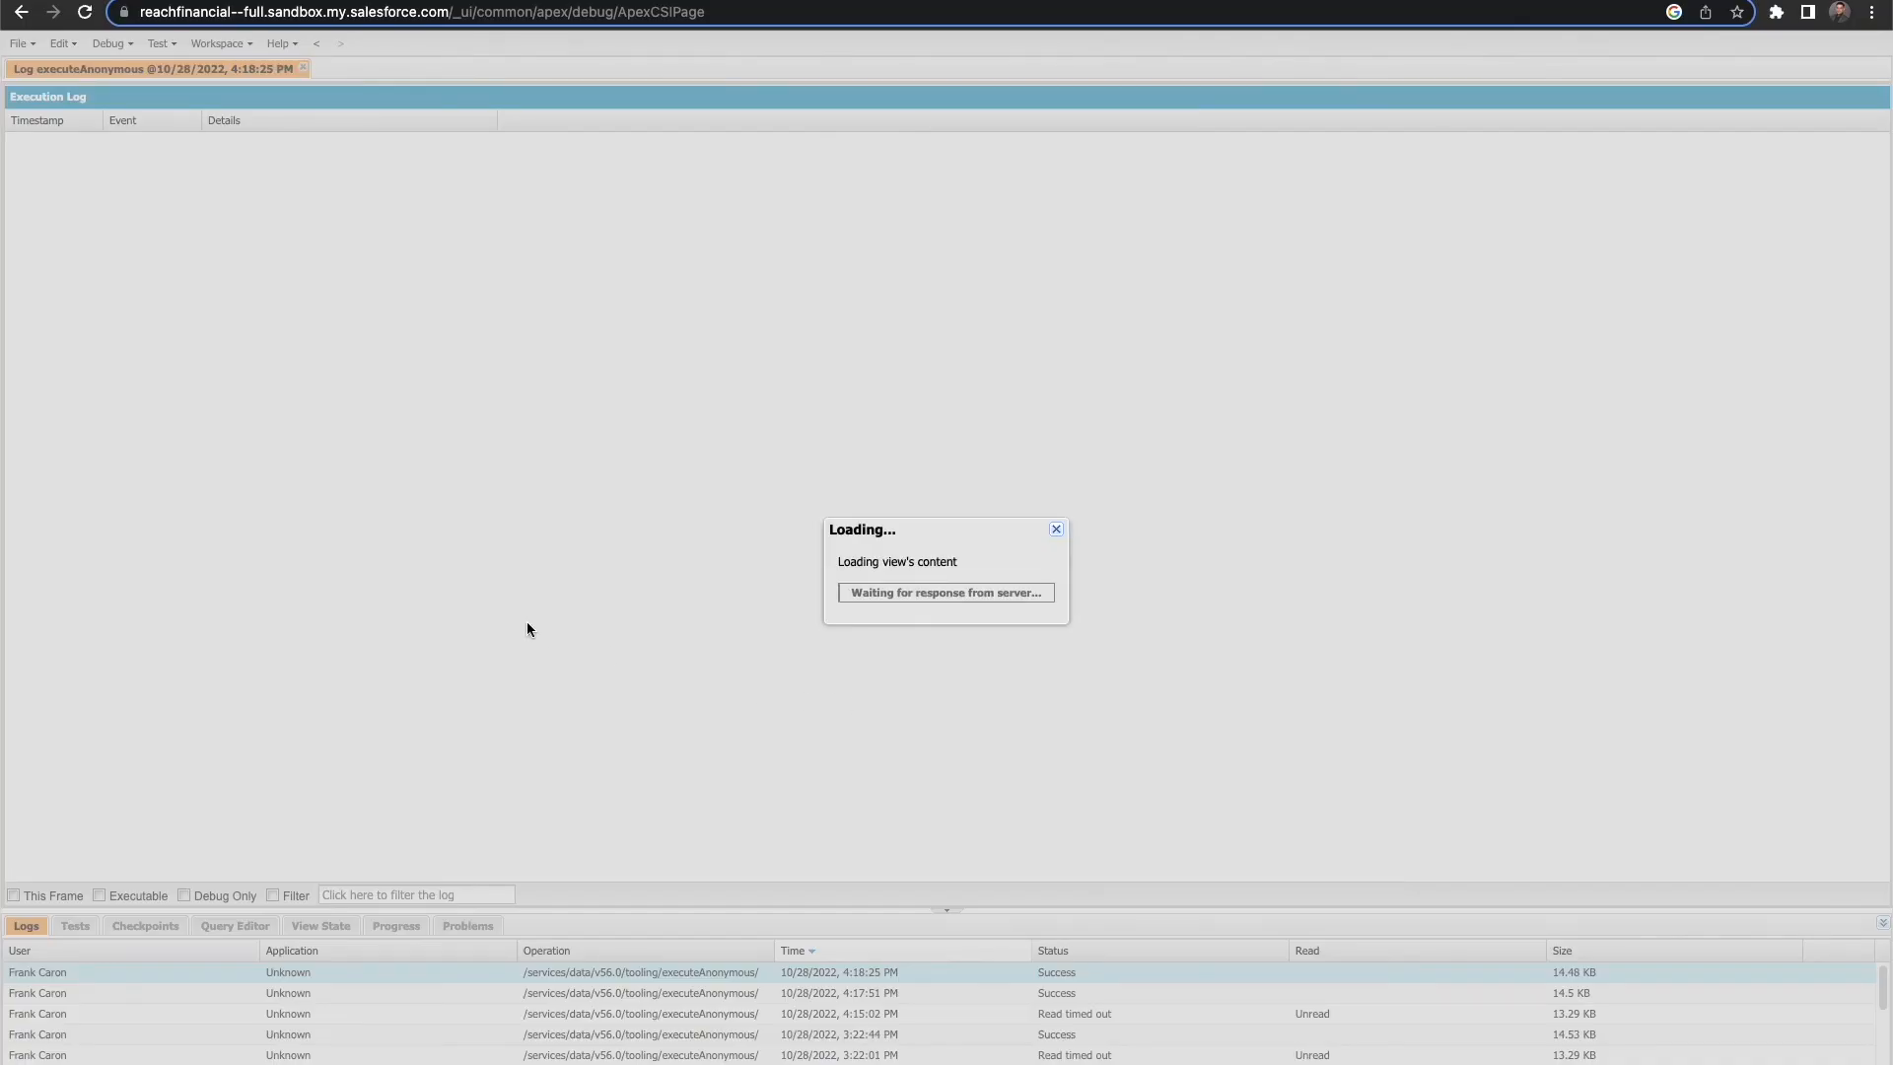
Examine the execution log of the anonymous Apex run for the callout's response
scroll(341, 645, down, 10)
scroll(343, 645, down, 15)
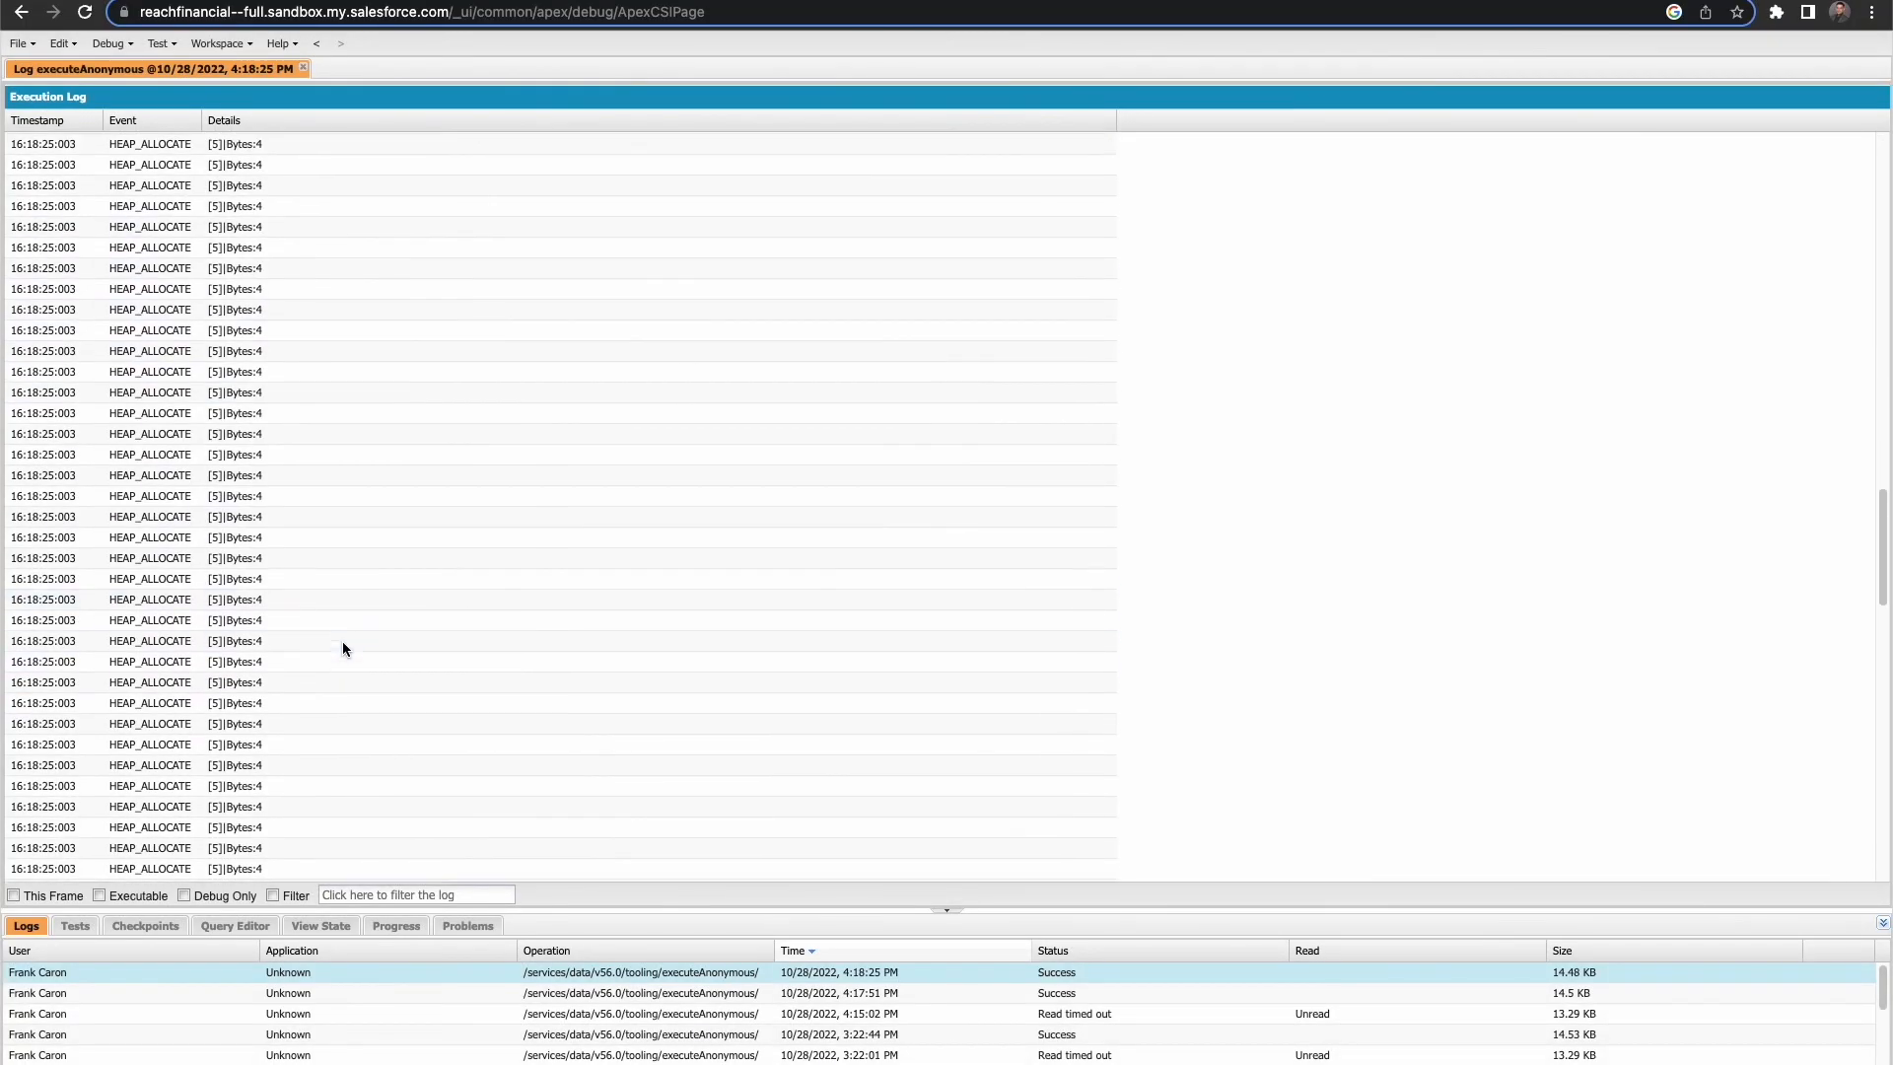